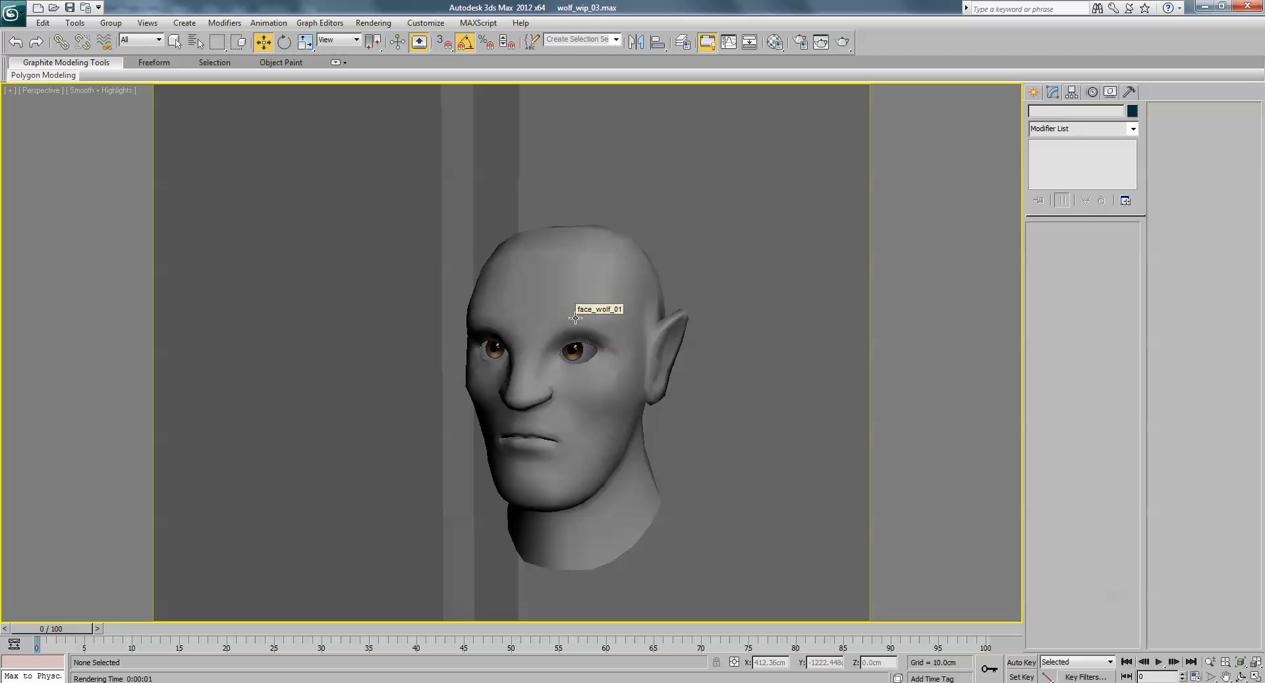
Examine the face topology of the head model with edged faces displayed
{"action": "key", "text": "shift+z"}
{"action": "key", "text": "shift+z"}
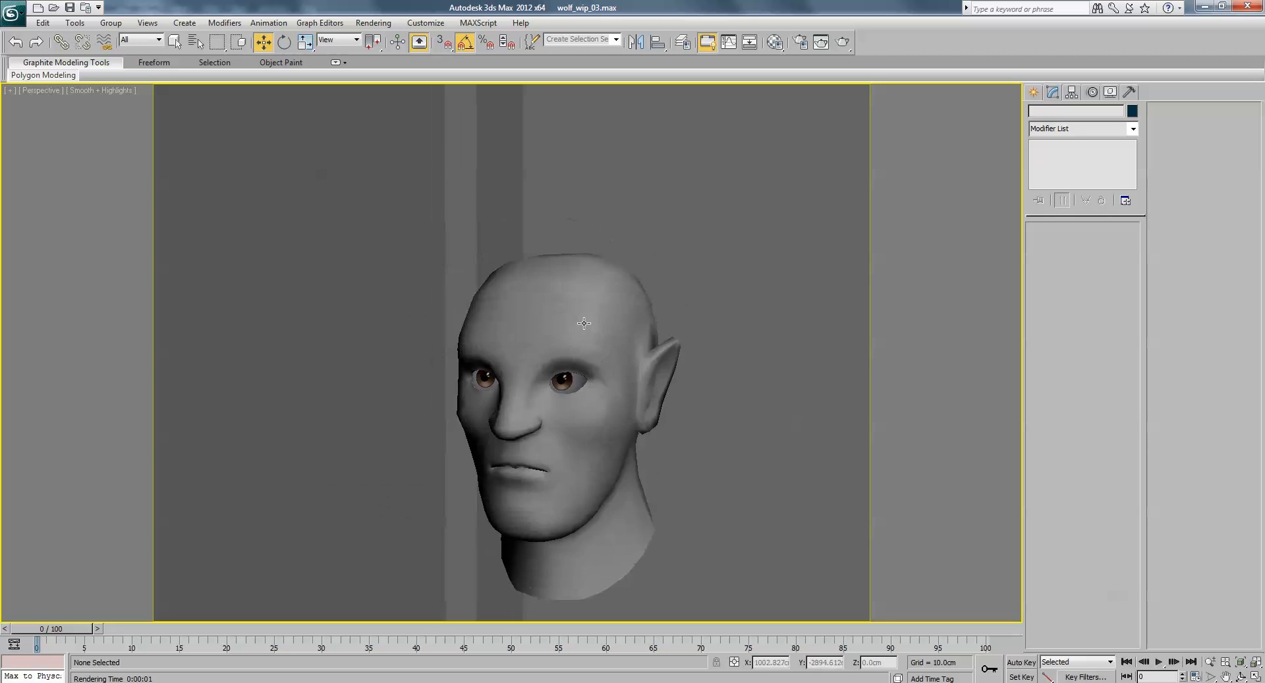
{"action": "key", "text": "F4"}
{"action": "mouse_move", "coordinate": [584, 323]}
{"action": "middle_mouse_down", "text": "alt"}
{"action": "mouse_move", "coordinate": [560, 328]}
{"action": "mouse_move", "coordinate": [607, 327]}
{"action": "middle_mouse_up", "text": "alt"}
{"action": "scroll", "coordinate": [615, 348], "scroll_direction": "down", "scroll_amount": 5}
{"action": "left_click", "coordinate": [637, 434]}
{"action": "key", "text": "z"}
{"action": "mouse_move", "coordinate": [650, 423]}
{"action": "middle_mouse_down", "text": "alt"}
{"action": "mouse_move", "coordinate": [666, 392]}
{"action": "mouse_move", "coordinate": [555, 370]}
{"action": "mouse_move", "coordinate": [601, 370]}
{"action": "middle_mouse_up", "text": "alt"}
{"action": "left_click", "coordinate": [852, 346]}
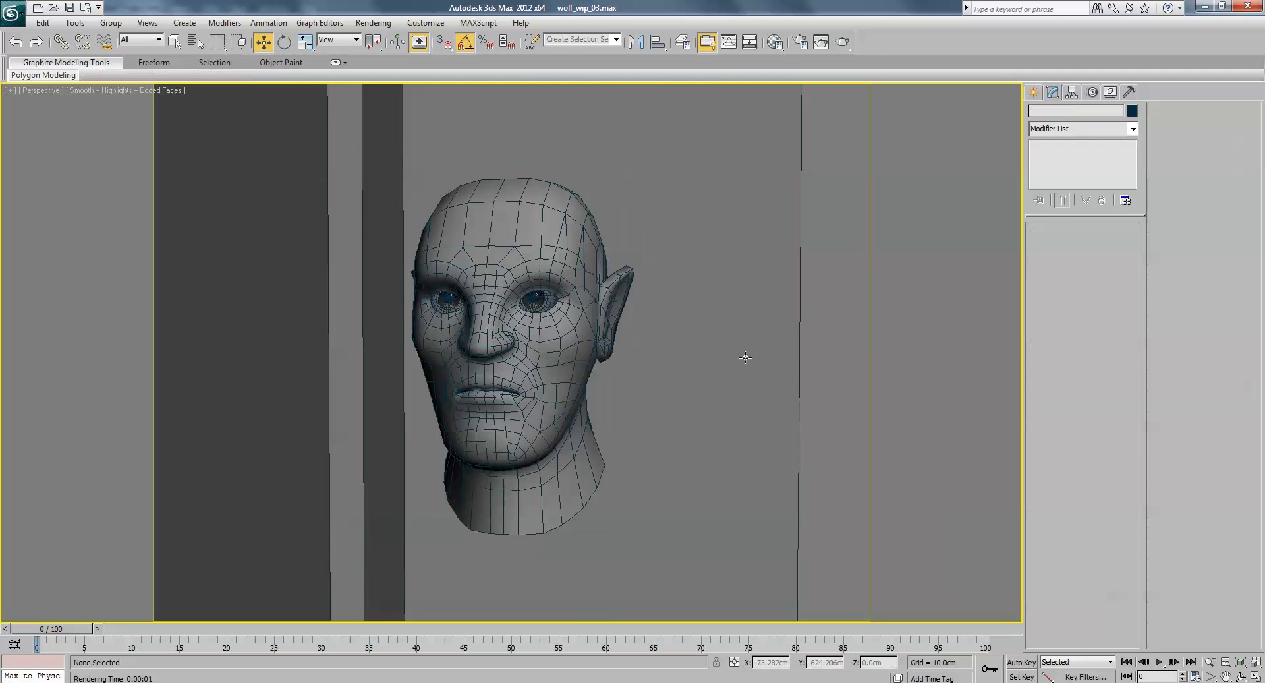
Compare the smooth shaded head from the side with the edged view of the head and wall panels from a distance
{"action": "scroll", "coordinate": [590, 369], "scroll_direction": "up", "scroll_amount": 2}
{"action": "key", "text": "F4"}
{"action": "middle_click_drag", "start_coordinate": [590, 369], "coordinate": [540, 365], "text": "alt"}
{"action": "scroll", "coordinate": [579, 362], "scroll_direction": "down", "scroll_amount": 3}
{"action": "scroll", "coordinate": [541, 365], "scroll_direction": "down", "scroll_amount": 3}
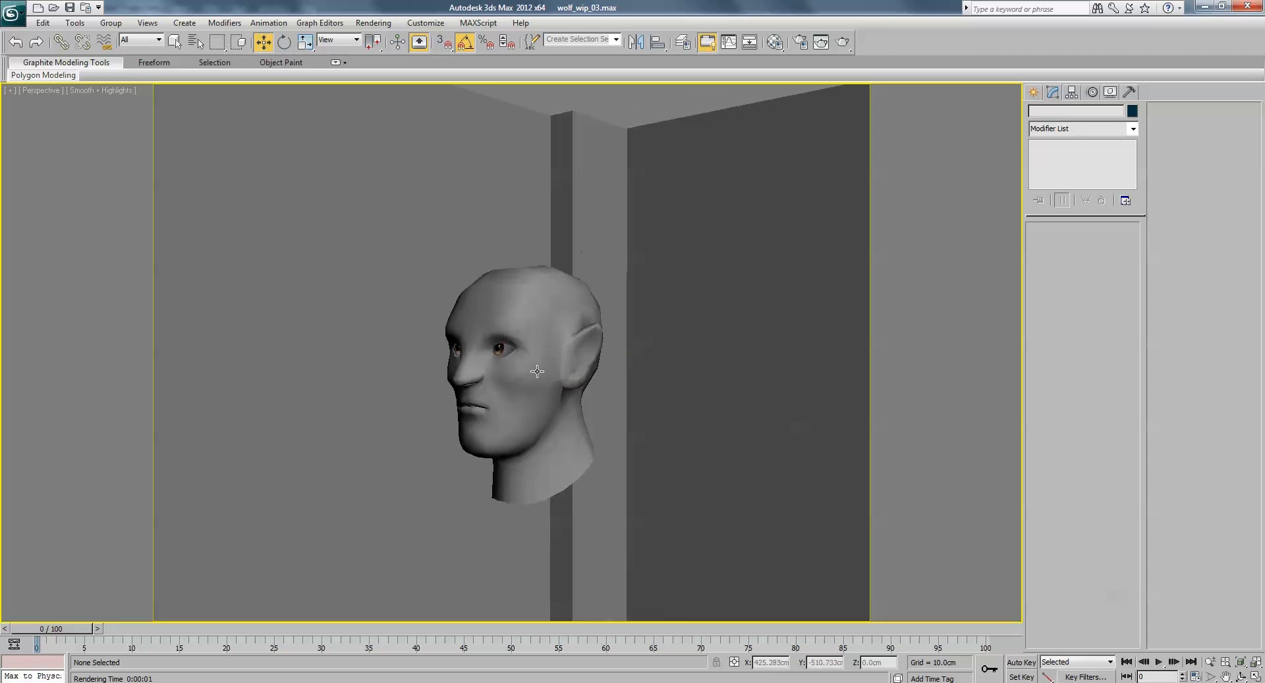
{"action": "middle_click_drag", "start_coordinate": [535, 362], "coordinate": [542, 367], "text": "alt"}
{"action": "scroll", "coordinate": [541, 367], "scroll_direction": "down", "scroll_amount": 4}
{"action": "key", "text": "F4"}
{"action": "left_click", "coordinate": [537, 181]}
{"action": "middle_click_drag", "start_coordinate": [585, 275], "coordinate": [593, 195], "text": "alt"}
{"action": "left_click", "coordinate": [722, 354]}
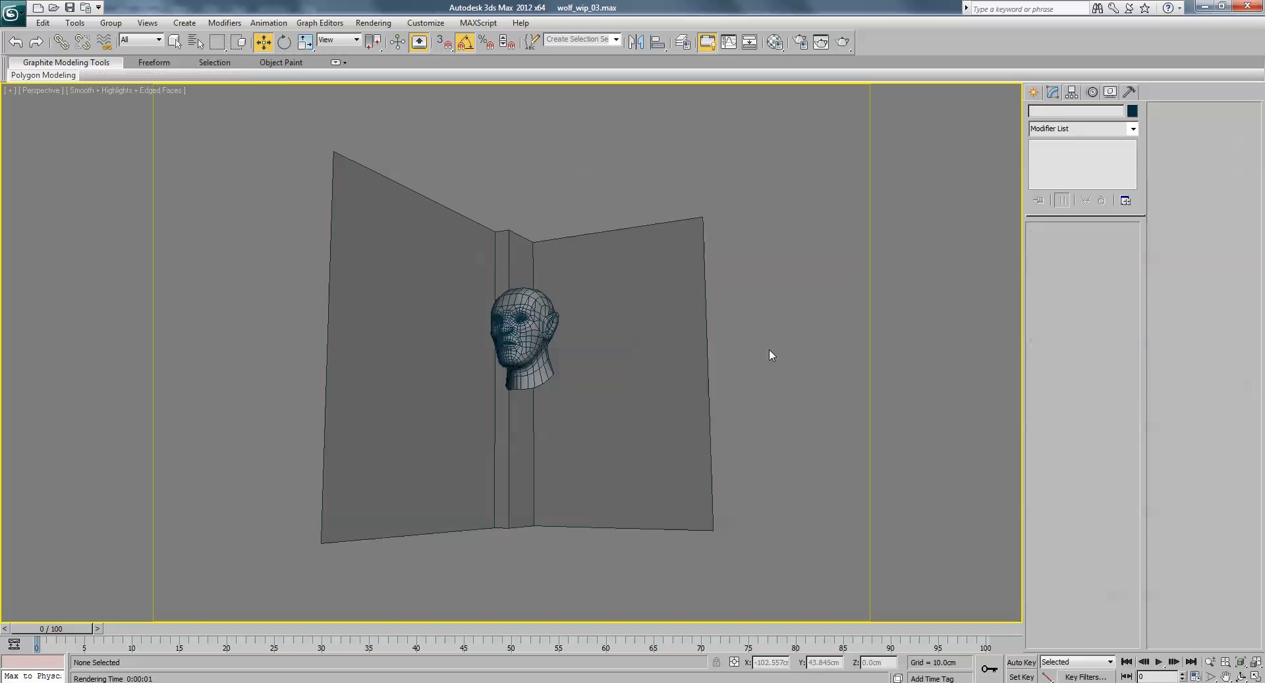
Inspect the head up close in smooth shading with edged faces turned off
{"action": "scroll", "coordinate": [558, 342], "scroll_direction": "up", "scroll_amount": 6}
{"action": "middle_click_drag", "start_coordinate": [558, 341], "coordinate": [562, 370]}
{"action": "key", "text": "F4"}
{"action": "middle_click_drag", "start_coordinate": [586, 329], "coordinate": [583, 342]}
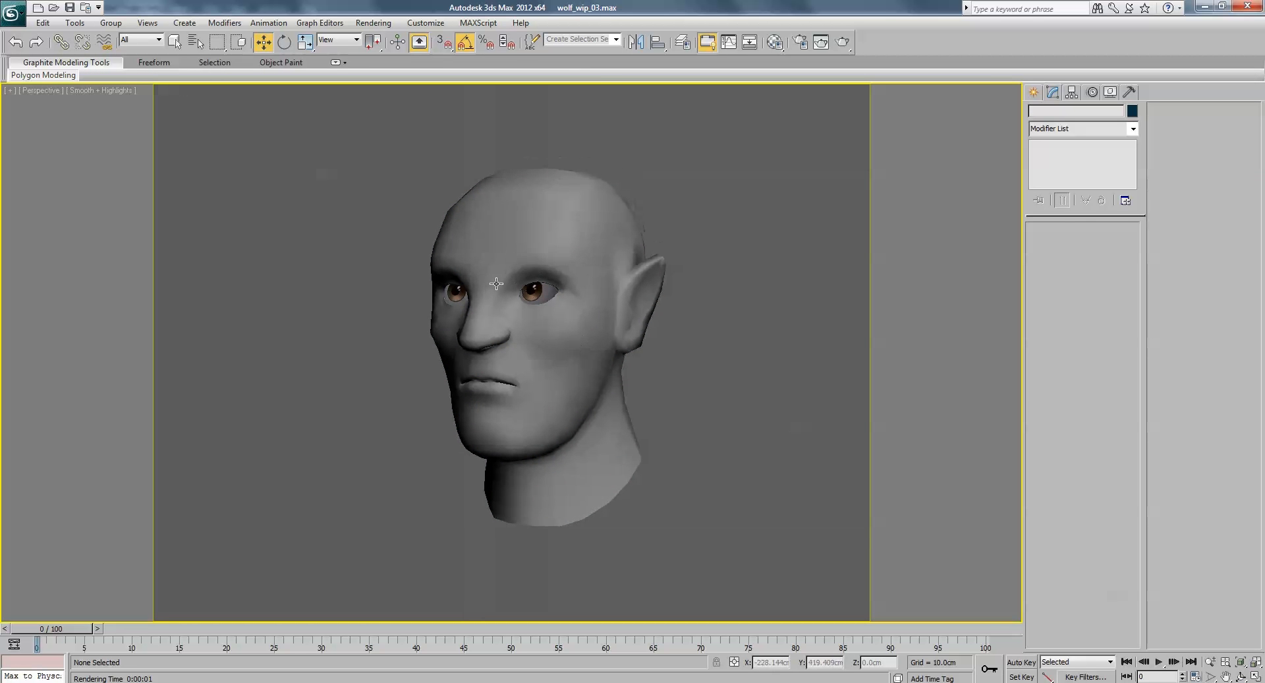
{"action": "mouse_move", "coordinate": [507, 310]}
{"action": "middle_mouse_down", "text": "alt"}
{"action": "mouse_move", "coordinate": [537, 332]}
{"action": "mouse_move", "coordinate": [514, 332]}
{"action": "middle_mouse_up", "text": "alt"}
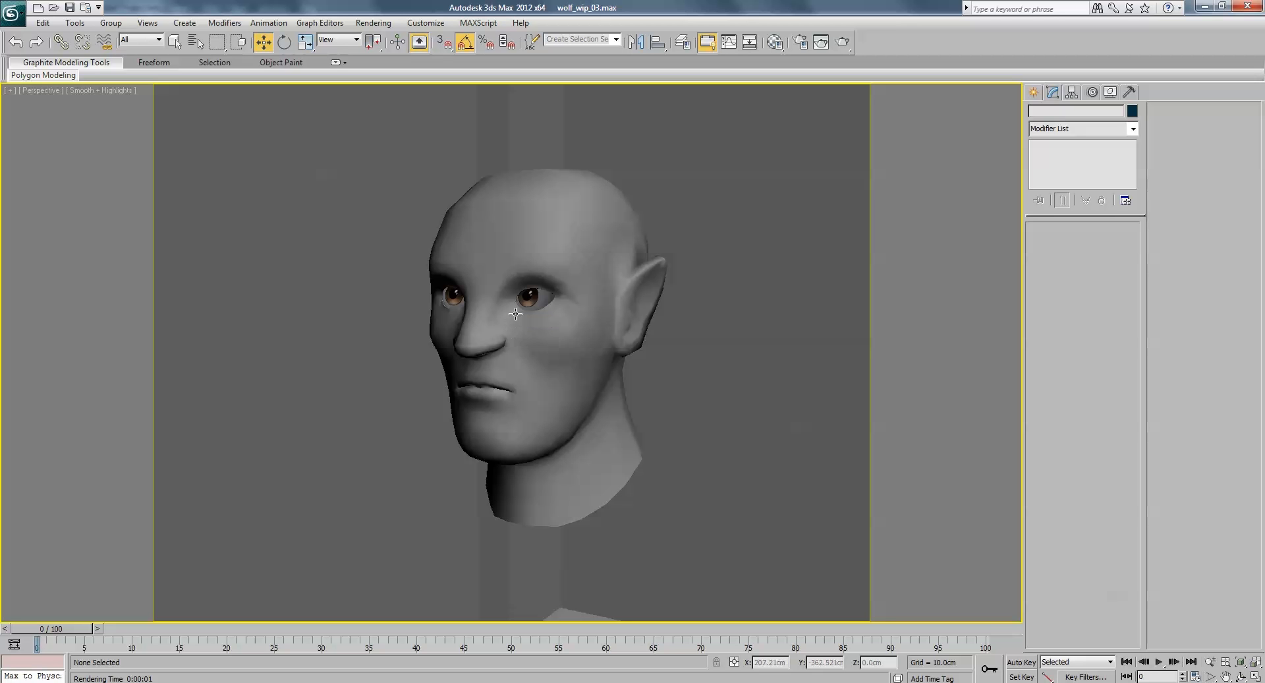
{"action": "middle_click_drag", "start_coordinate": [513, 318], "coordinate": [644, 364], "text": "alt"}
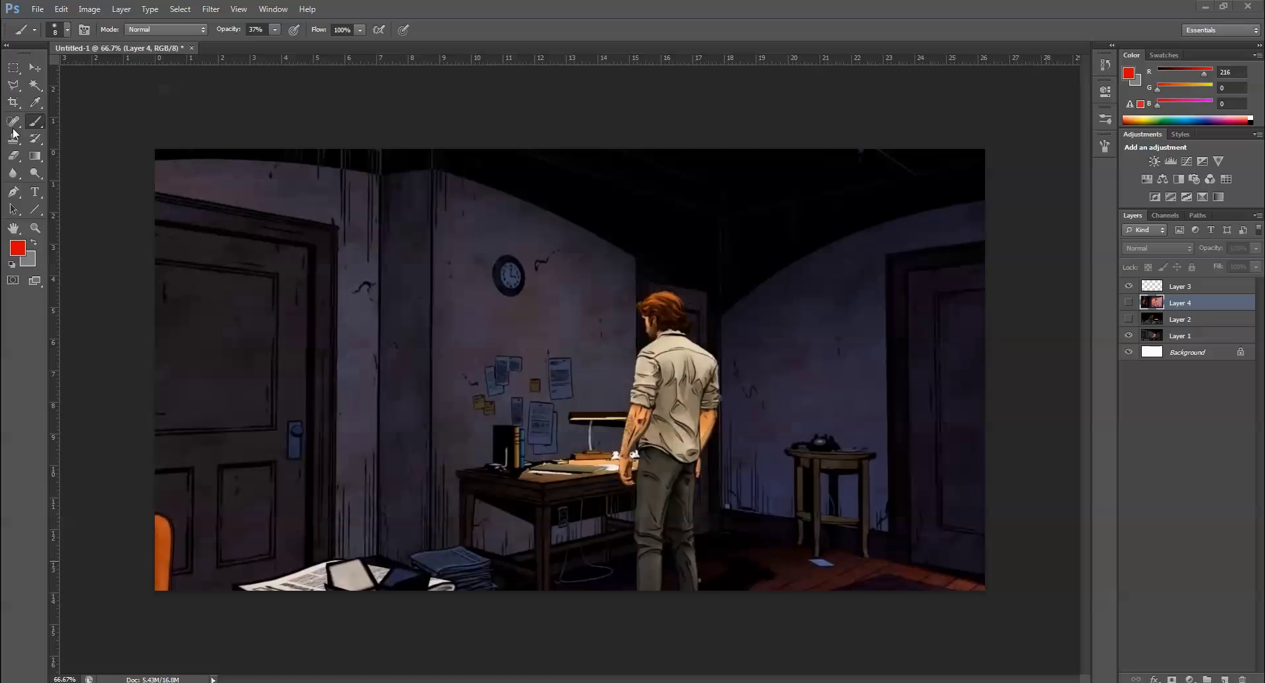
On Layer 3, circle the dark ceiling and the lit wall in red and trace the shadow boundary between them
{"action": "left_click", "coordinate": [1208, 288]}
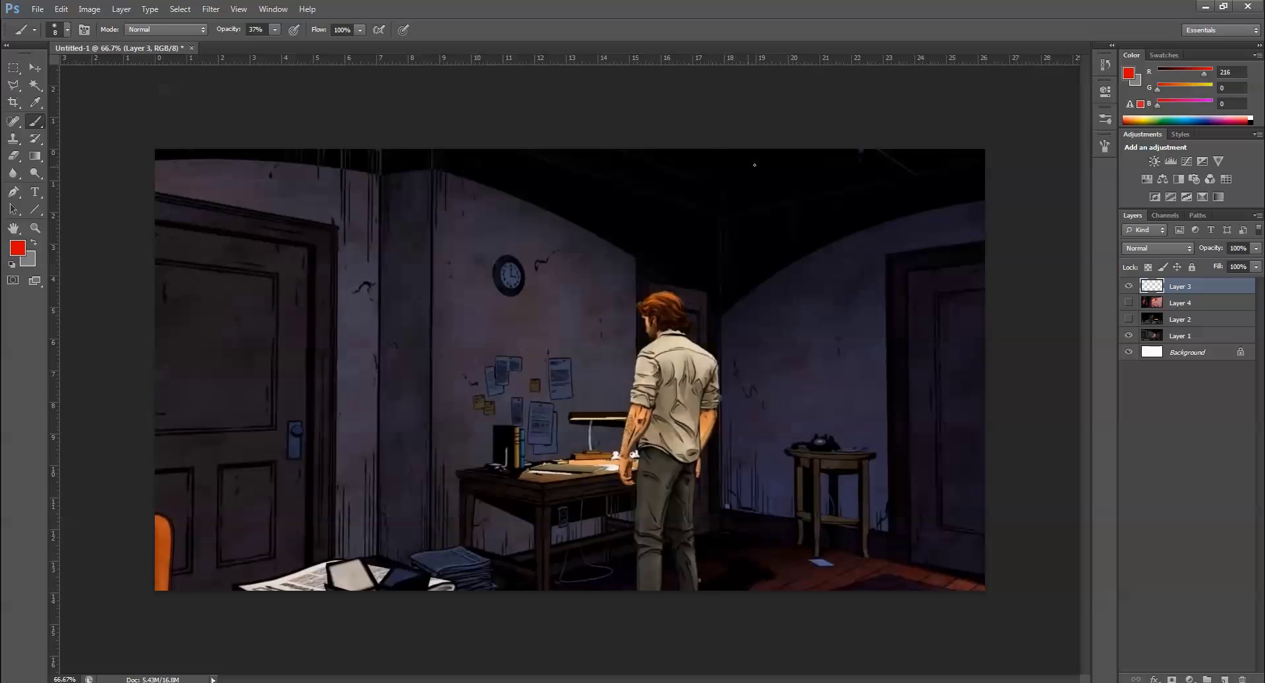
{"action": "mouse_move", "coordinate": [751, 159]}
{"action": "left_mouse_down"}
{"action": "mouse_move", "coordinate": [659, 224]}
{"action": "mouse_move", "coordinate": [754, 251]}
{"action": "left_mouse_up"}
{"action": "mouse_move", "coordinate": [850, 274]}
{"action": "left_mouse_down"}
{"action": "mouse_move", "coordinate": [737, 376]}
{"action": "mouse_move", "coordinate": [758, 330]}
{"action": "left_mouse_up"}
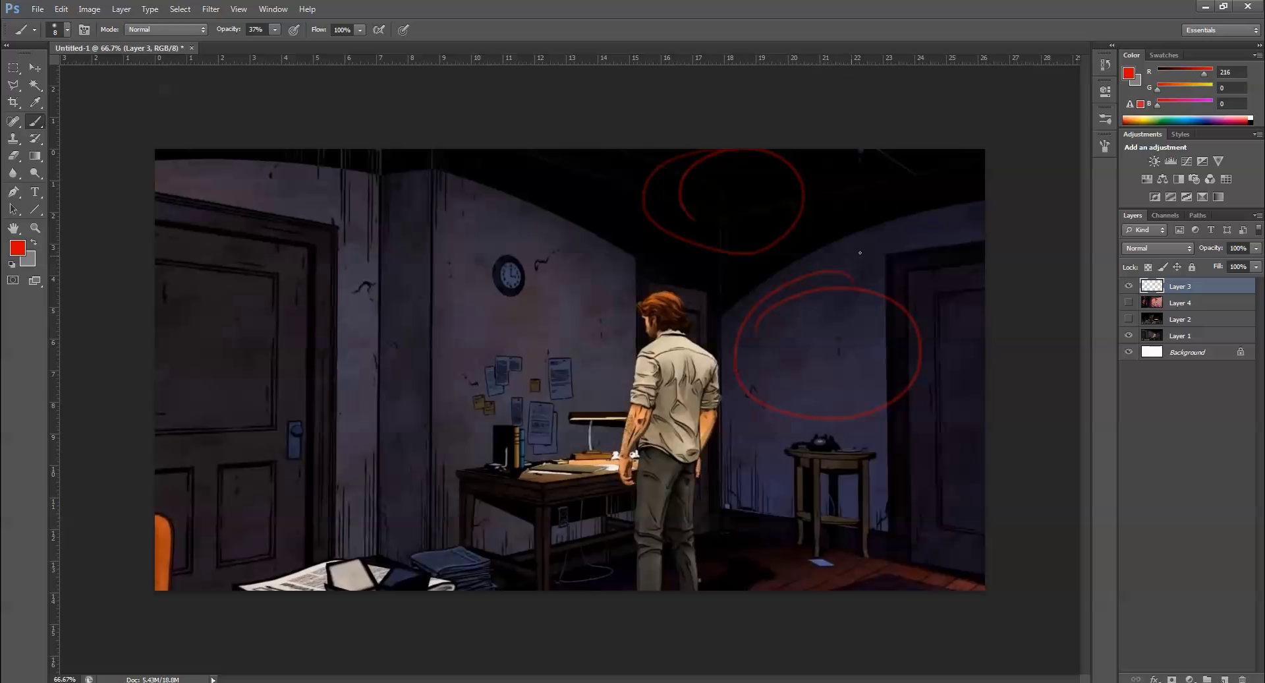
{"action": "mouse_move", "coordinate": [718, 322]}
{"action": "left_mouse_down"}
{"action": "mouse_move", "coordinate": [781, 267]}
{"action": "mouse_move", "coordinate": [984, 191]}
{"action": "left_mouse_up"}
{"action": "mouse_move", "coordinate": [713, 315]}
{"action": "left_mouse_down"}
{"action": "mouse_move", "coordinate": [661, 253]}
{"action": "mouse_move", "coordinate": [439, 145]}
{"action": "left_mouse_up"}
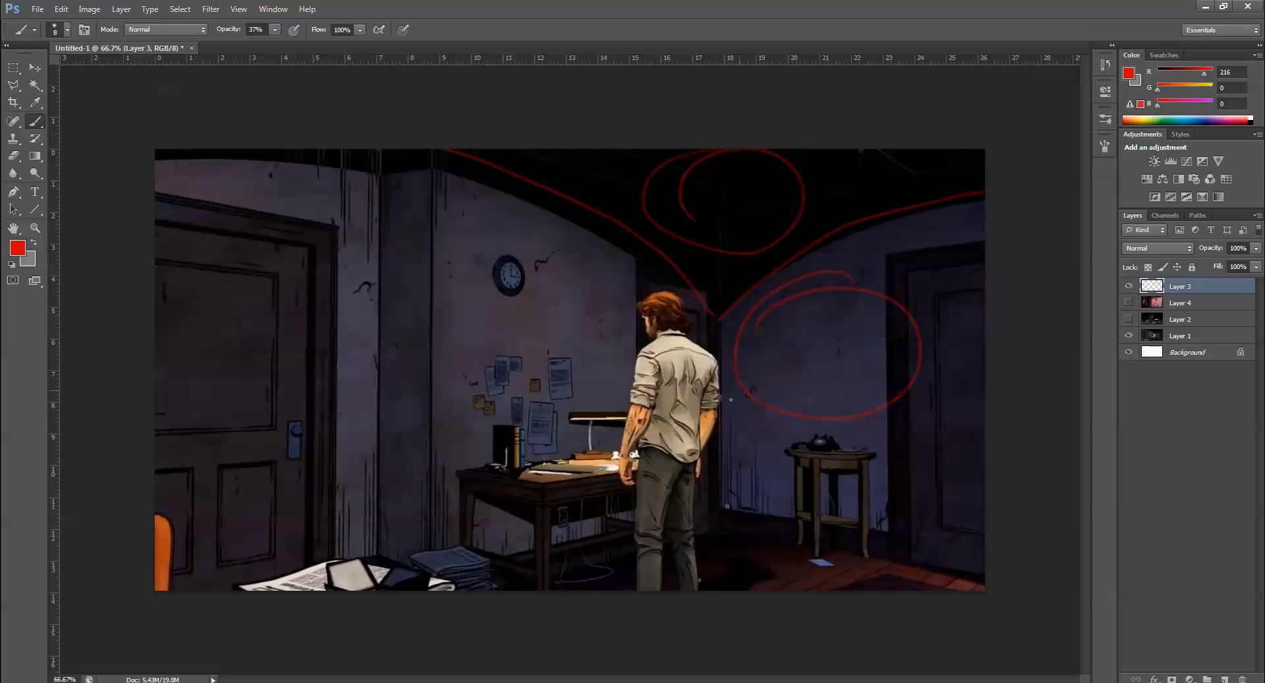
{"action": "left_click_drag", "start_coordinate": [707, 580], "coordinate": [797, 588]}
Erase all red marks from Layer 3, make Layer 2 visible and active, and clear the selection
{"action": "key", "text": "ctrl+a"}
{"action": "key", "text": "Delete"}
{"action": "left_click", "coordinate": [1129, 319]}
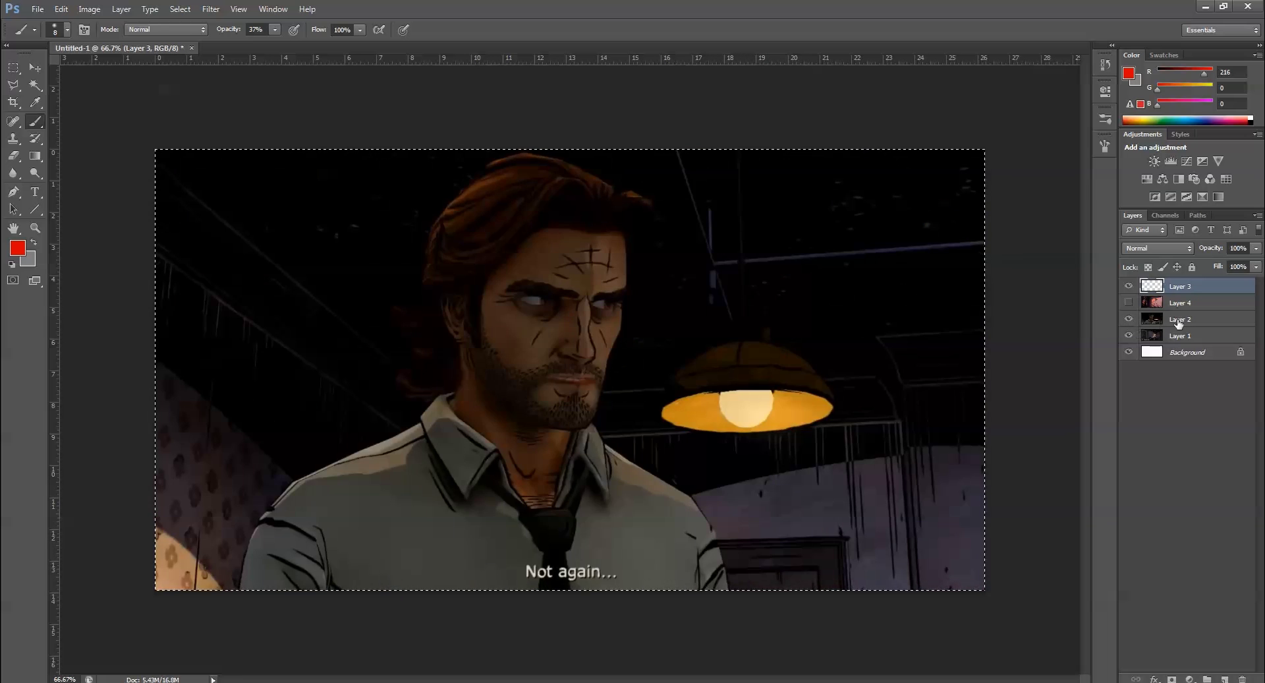
{"action": "left_click", "coordinate": [1180, 320]}
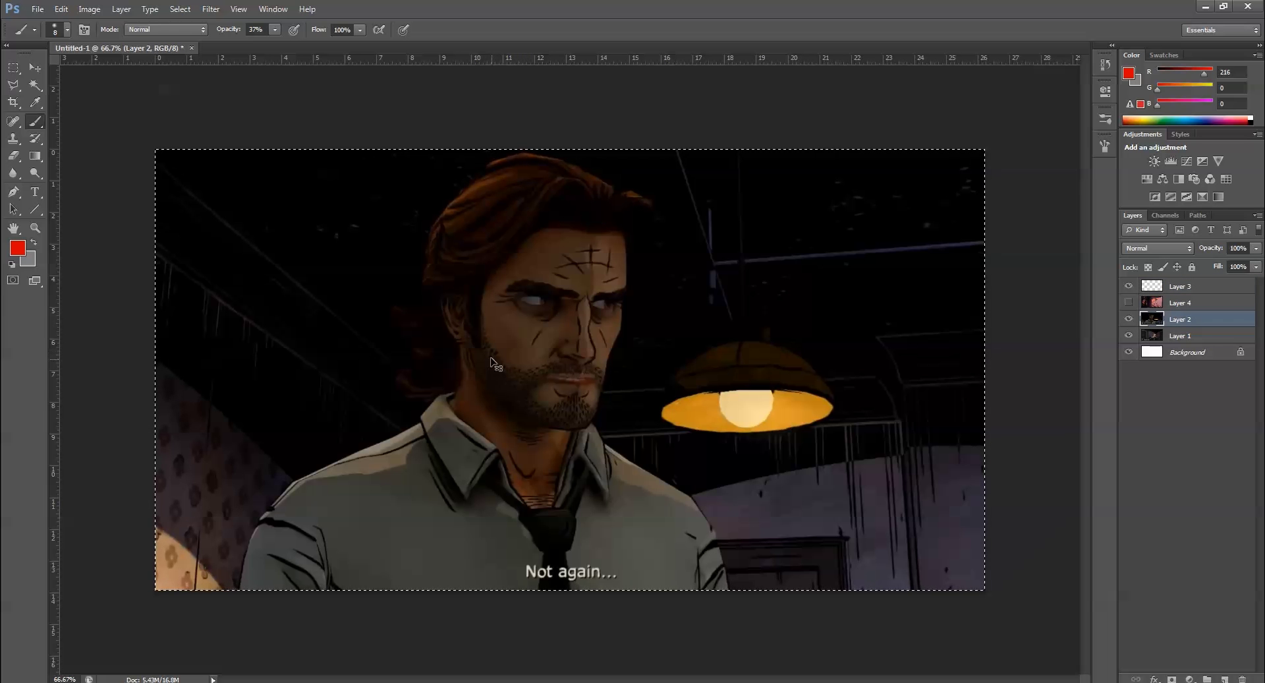
{"action": "key", "text": "ctrl+d"}
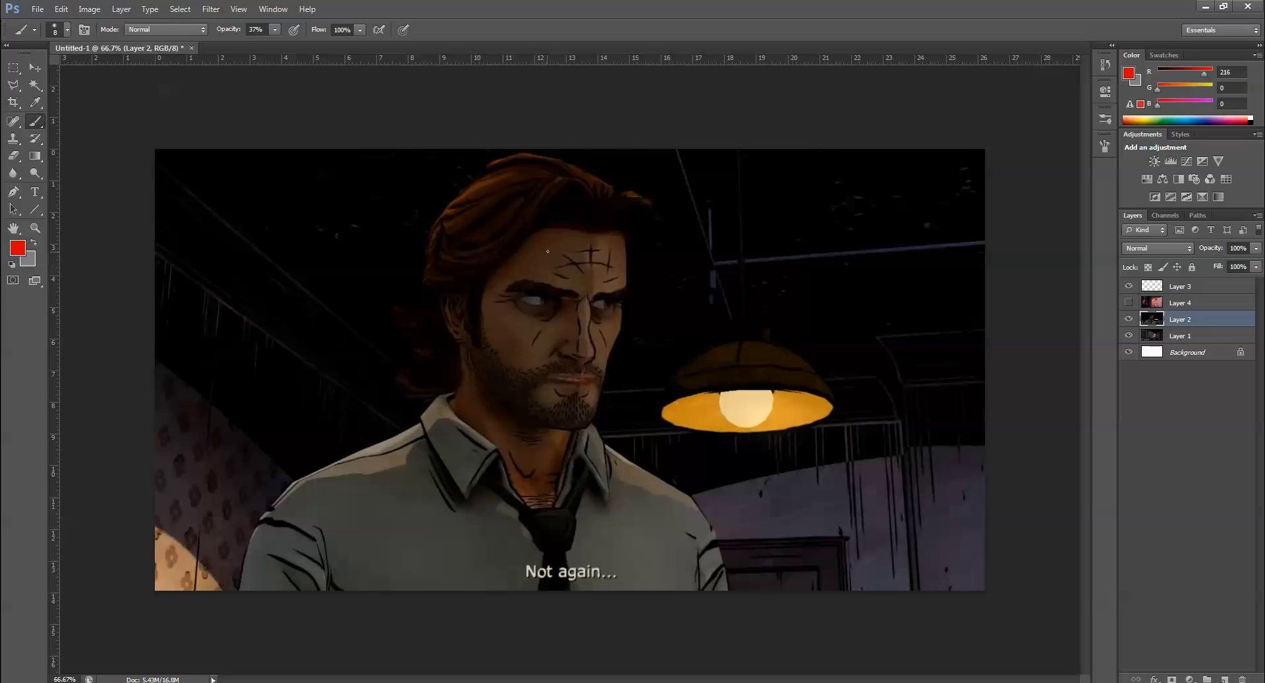
Mark the face's light and shadow areas and the lamp bulb in red, adding two small ovals in the dark background
{"action": "left_click_drag", "start_coordinate": [557, 255], "coordinate": [554, 327]}
{"action": "left_click_drag", "start_coordinate": [745, 392], "coordinate": [760, 439]}
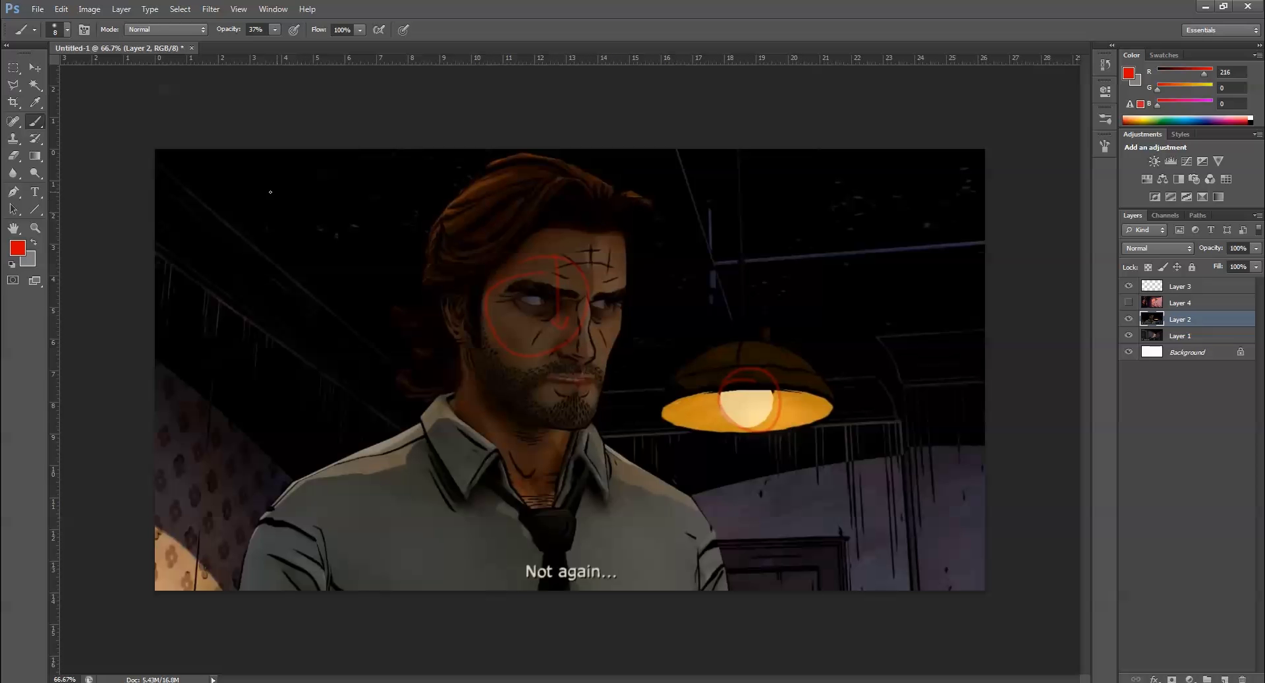
{"action": "left_click_drag", "start_coordinate": [256, 197], "coordinate": [270, 199]}
{"action": "left_click_drag", "start_coordinate": [476, 350], "coordinate": [550, 443]}
{"action": "left_click_drag", "start_coordinate": [271, 241], "coordinate": [270, 236]}
{"action": "mouse_move", "coordinate": [465, 288]}
{"action": "left_mouse_down"}
{"action": "mouse_move", "coordinate": [479, 331]}
{"action": "mouse_move", "coordinate": [446, 310]}
{"action": "mouse_move", "coordinate": [477, 375]}
{"action": "left_mouse_up"}
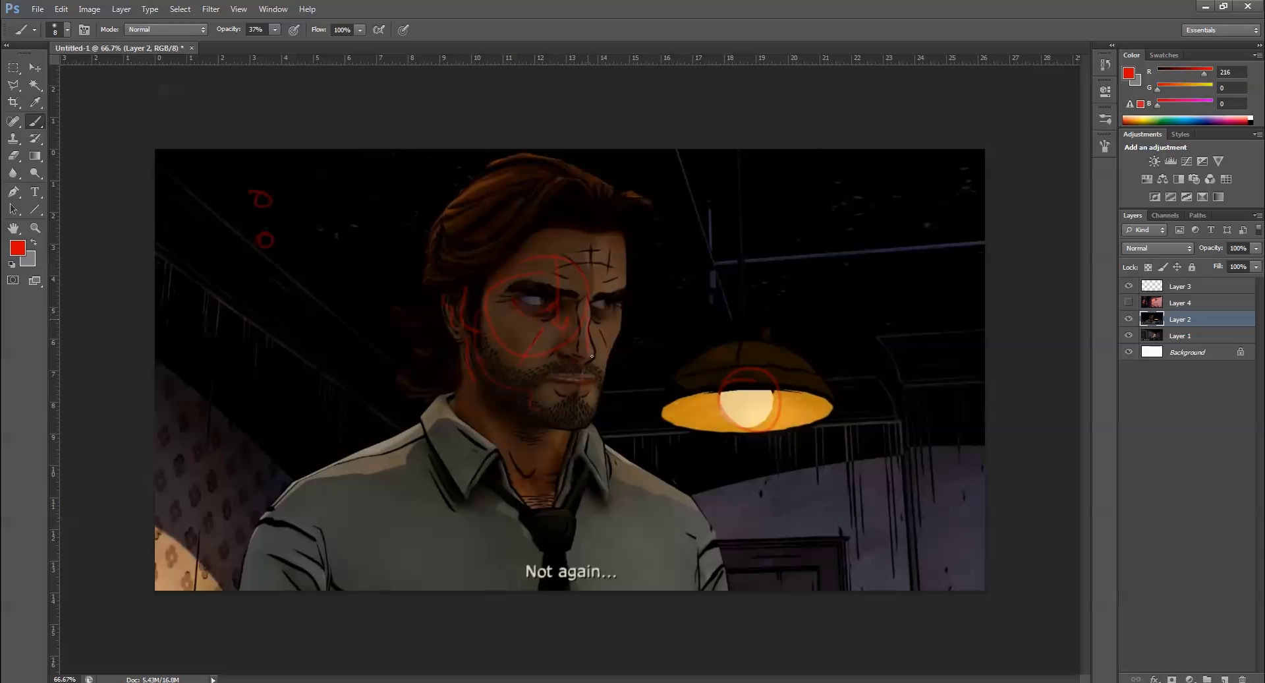
Trace the ink outlines of the doorway, wall streaks, face, shoulders and collar with red strokes on Layer 2
{"action": "left_click_drag", "start_coordinate": [902, 420], "coordinate": [912, 506]}
{"action": "mouse_move", "coordinate": [950, 401]}
{"action": "left_mouse_down"}
{"action": "mouse_move", "coordinate": [954, 473]}
{"action": "mouse_move", "coordinate": [984, 447]}
{"action": "left_mouse_up"}
{"action": "left_click_drag", "start_coordinate": [850, 537], "coordinate": [858, 574]}
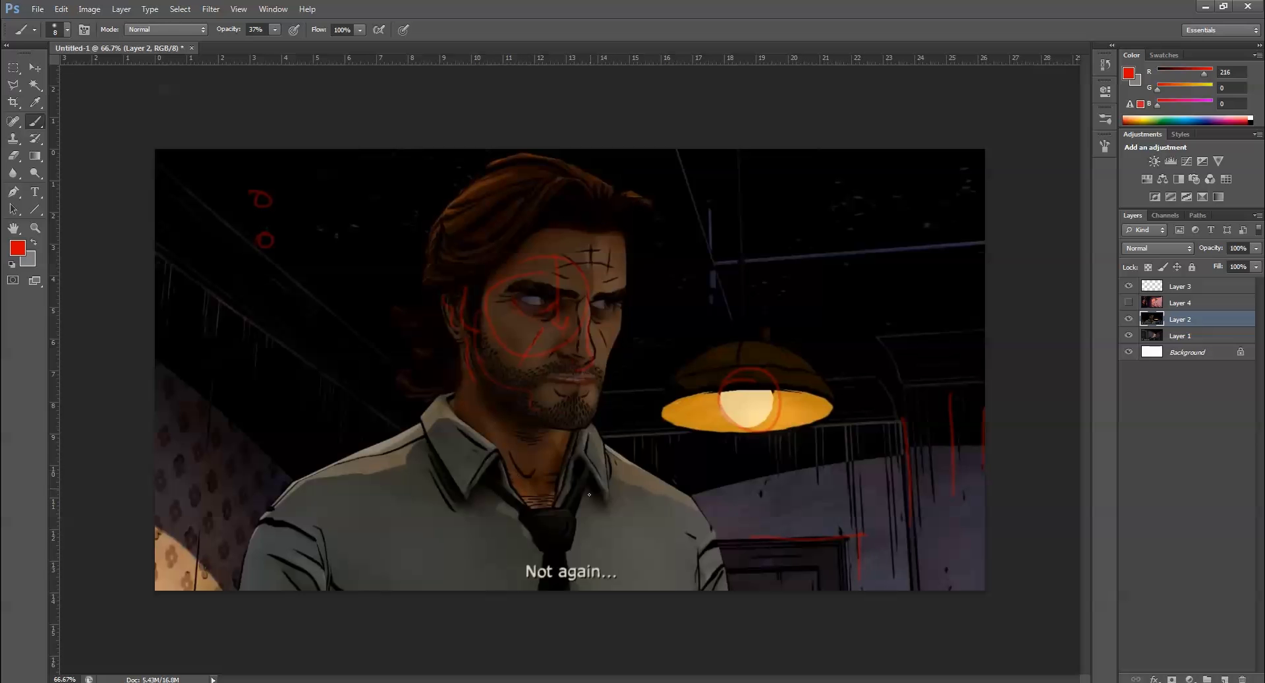
{"action": "left_click_drag", "start_coordinate": [584, 464], "coordinate": [572, 496]}
{"action": "mouse_move", "coordinate": [626, 234]}
{"action": "left_mouse_down"}
{"action": "mouse_move", "coordinate": [620, 334]}
{"action": "mouse_move", "coordinate": [594, 404]}
{"action": "mouse_move", "coordinate": [548, 430]}
{"action": "left_mouse_up"}
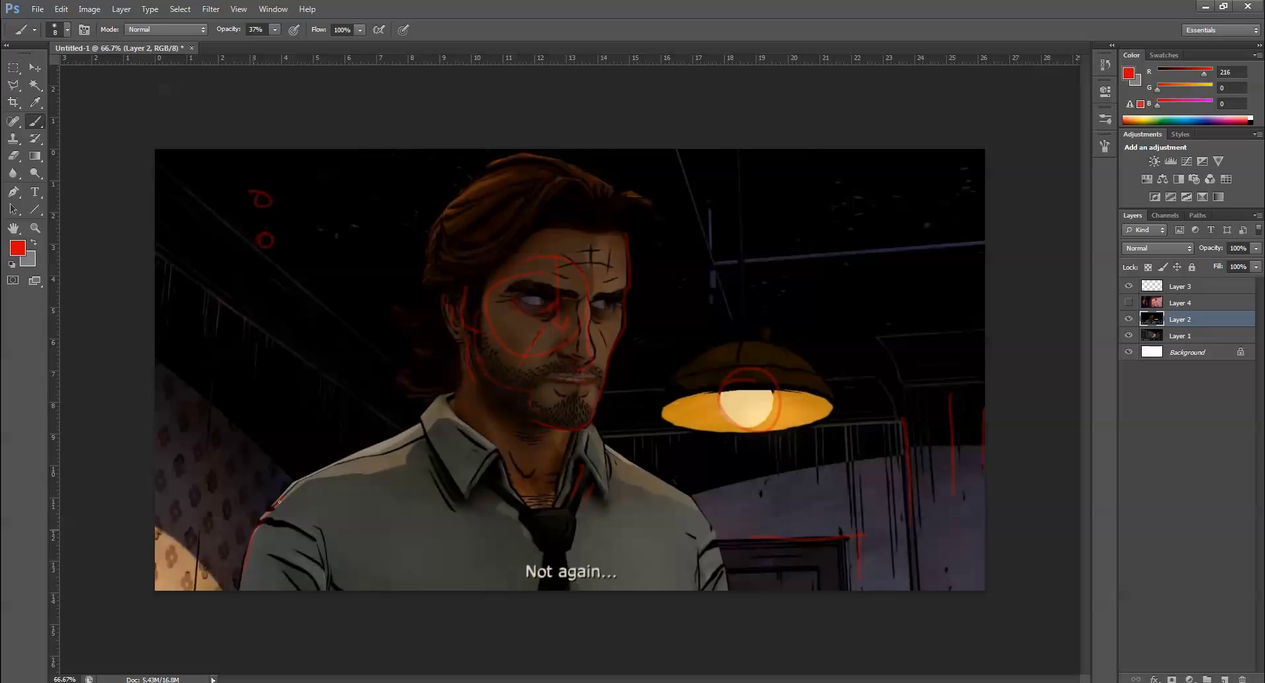
{"action": "mouse_move", "coordinate": [282, 499]}
{"action": "left_mouse_down"}
{"action": "mouse_move", "coordinate": [301, 472]}
{"action": "mouse_move", "coordinate": [419, 421]}
{"action": "mouse_move", "coordinate": [467, 500]}
{"action": "left_mouse_up"}
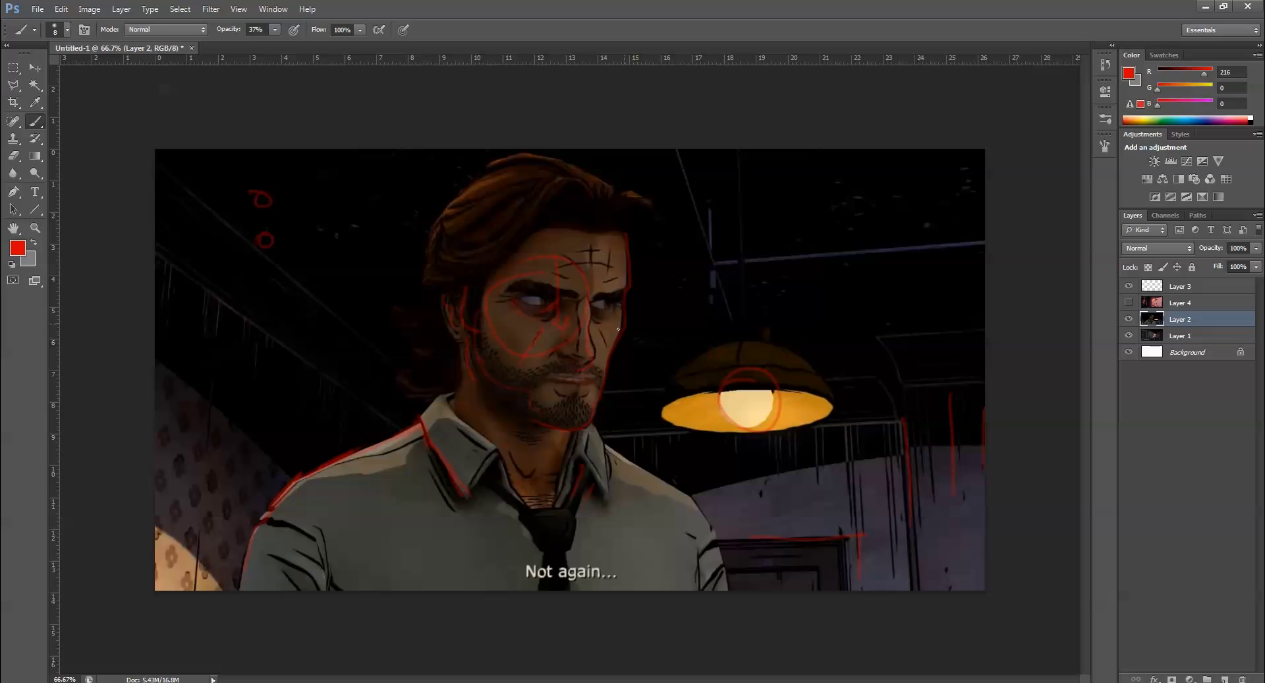
{"action": "key", "text": "ctrl+a"}
{"action": "key", "text": "ctrl+d"}
Write XIII in red in the dark area above the lamp, circle it and add an arrow pointing to it
{"action": "left_click_drag", "start_coordinate": [788, 196], "coordinate": [817, 228]}
{"action": "mouse_move", "coordinate": [819, 191]}
{"action": "left_mouse_down"}
{"action": "mouse_move", "coordinate": [786, 232]}
{"action": "mouse_move", "coordinate": [853, 228]}
{"action": "left_mouse_up"}
{"action": "left_click_drag", "start_coordinate": [873, 186], "coordinate": [870, 237]}
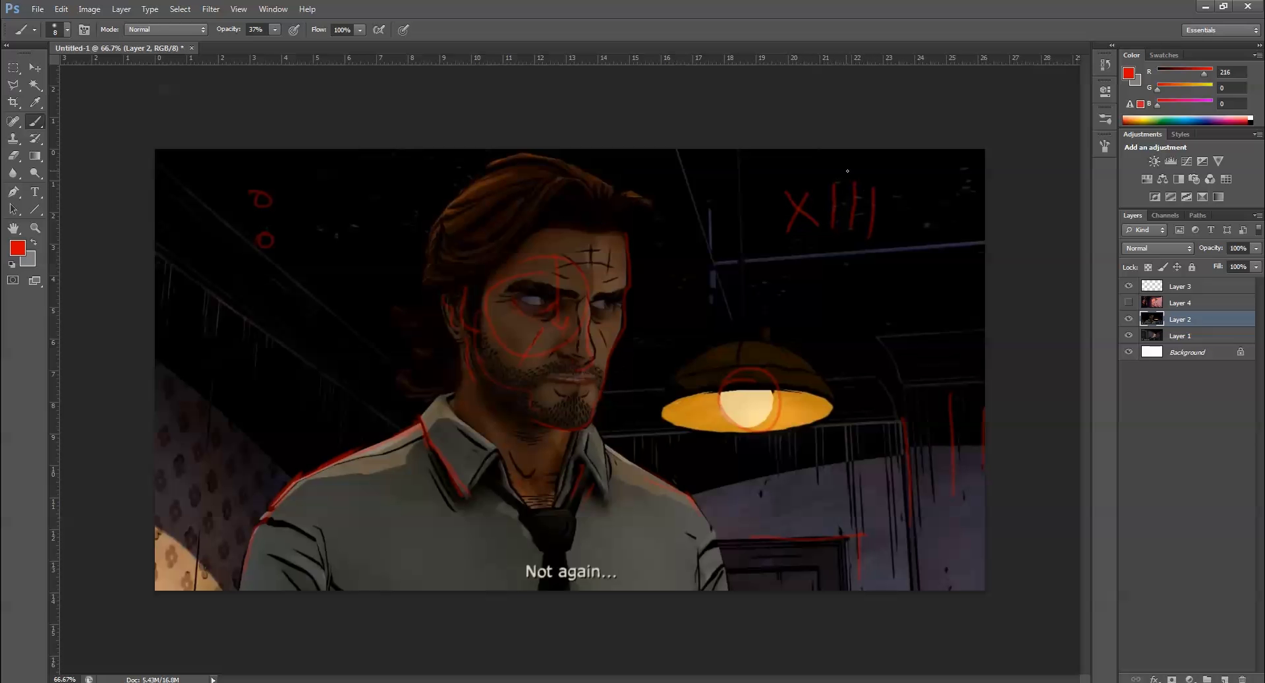
{"action": "mouse_move", "coordinate": [859, 163]}
{"action": "left_mouse_down"}
{"action": "mouse_move", "coordinate": [893, 168]}
{"action": "mouse_move", "coordinate": [852, 156]}
{"action": "left_mouse_up"}
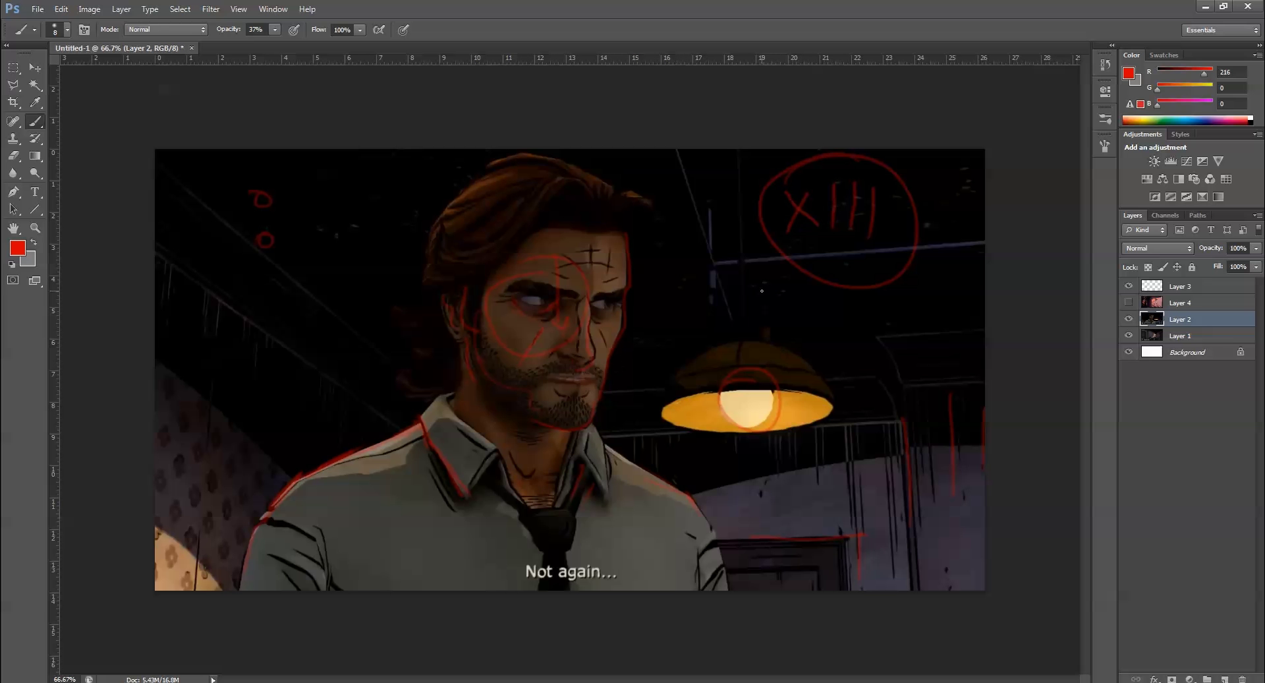
{"action": "left_click_drag", "start_coordinate": [791, 267], "coordinate": [763, 290]}
{"action": "left_click_drag", "start_coordinate": [784, 241], "coordinate": [801, 264]}
Sketch a row of three red comic panel frames across the upper part of the image and mark inside them
{"action": "mouse_move", "coordinate": [417, 163]}
{"action": "left_mouse_down"}
{"action": "mouse_move", "coordinate": [415, 233]}
{"action": "mouse_move", "coordinate": [499, 172]}
{"action": "mouse_move", "coordinate": [395, 233]}
{"action": "left_mouse_up"}
{"action": "mouse_move", "coordinate": [522, 161]}
{"action": "left_mouse_down"}
{"action": "mouse_move", "coordinate": [545, 232]}
{"action": "mouse_move", "coordinate": [566, 158]}
{"action": "mouse_move", "coordinate": [528, 162]}
{"action": "left_mouse_up"}
{"action": "mouse_move", "coordinate": [642, 177]}
{"action": "left_mouse_down"}
{"action": "mouse_move", "coordinate": [700, 223]}
{"action": "mouse_move", "coordinate": [640, 165]}
{"action": "left_mouse_up"}
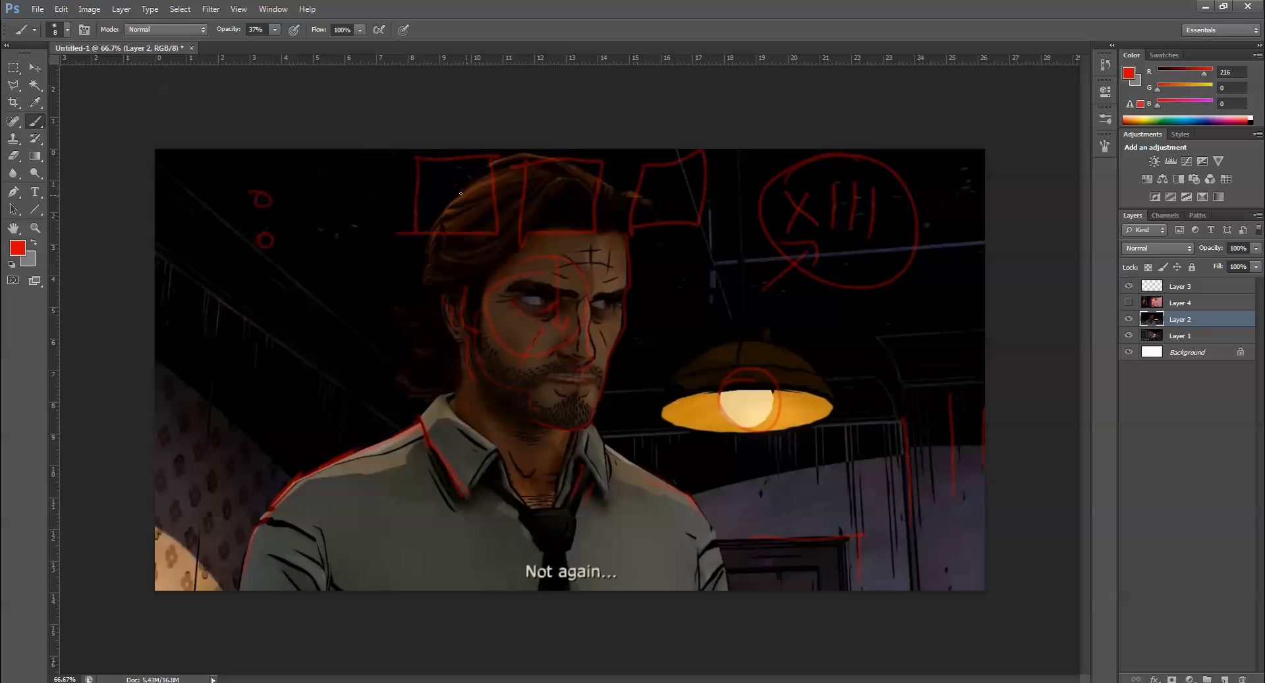
{"action": "left_click_drag", "start_coordinate": [434, 182], "coordinate": [461, 195]}
{"action": "mouse_move", "coordinate": [547, 175]}
{"action": "left_mouse_down"}
{"action": "mouse_move", "coordinate": [572, 195]}
{"action": "mouse_move", "coordinate": [671, 198]}
{"action": "left_mouse_up"}
Make Layer 4 visible and active, and outline the shading on the pig's back in red, including straight segments
{"action": "left_click", "coordinate": [1130, 303]}
{"action": "left_click", "coordinate": [1186, 303]}
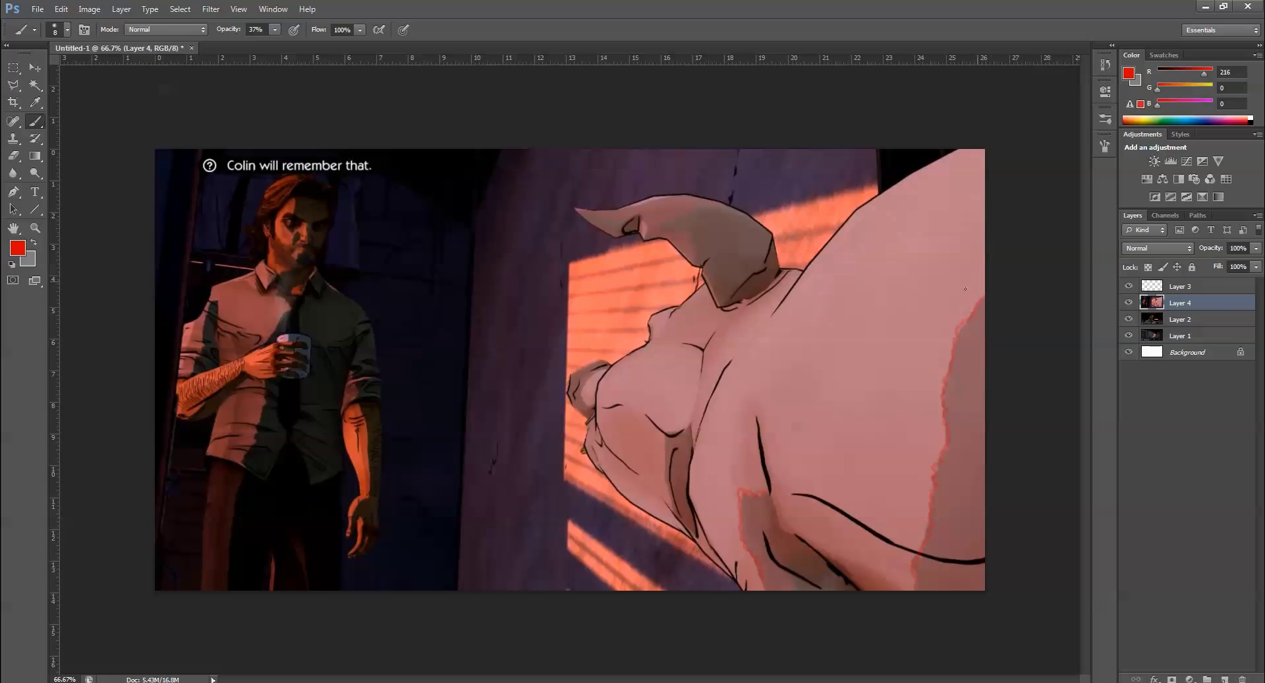
{"action": "left_click", "coordinate": [870, 332], "text": "shift"}
{"action": "left_click", "coordinate": [835, 488], "text": "shift"}
{"action": "left_click", "coordinate": [893, 609], "text": "shift"}
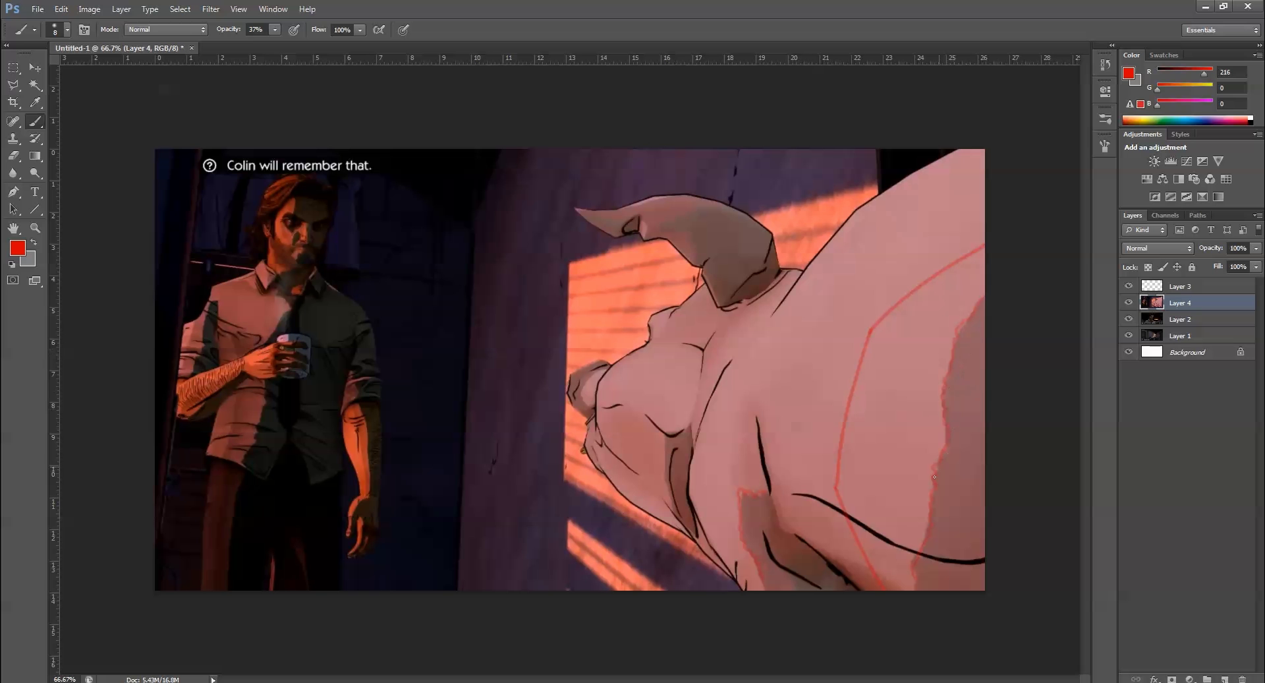
Undo the straight red segments drawn across the pig's back
{"action": "key", "text": "ctrl+alt+z"}
{"action": "key", "text": "ctrl+alt+z"}
{"action": "key", "text": "ctrl+alt+z"}
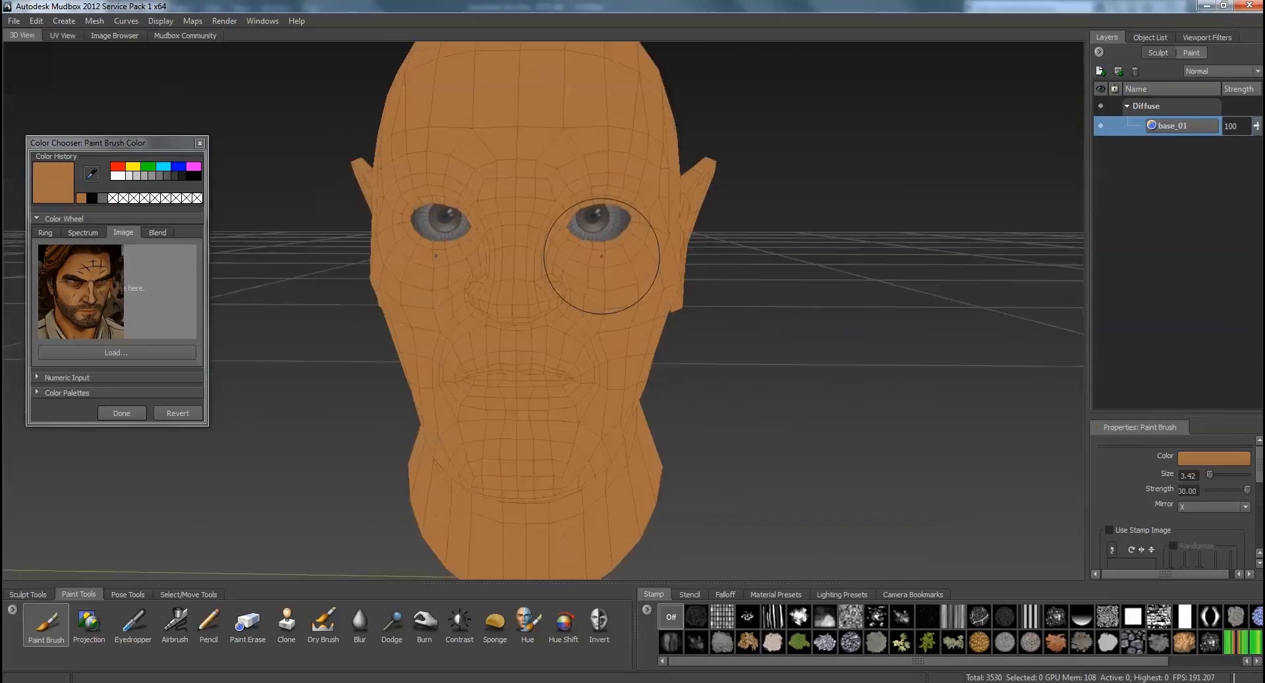
Paint black line art around the eyes, brows and mouth of the face on the line_art_01 layer
{"action": "left_click_drag", "start_coordinate": [564, 365], "coordinate": [469, 339]}
{"action": "scroll", "coordinate": [564, 365], "scroll_direction": "down", "scroll_amount": 3}
{"action": "middle_click_drag", "start_coordinate": [446, 277], "coordinate": [554, 383], "text": "alt"}
{"action": "left_click_drag", "start_coordinate": [487, 412], "coordinate": [564, 422]}
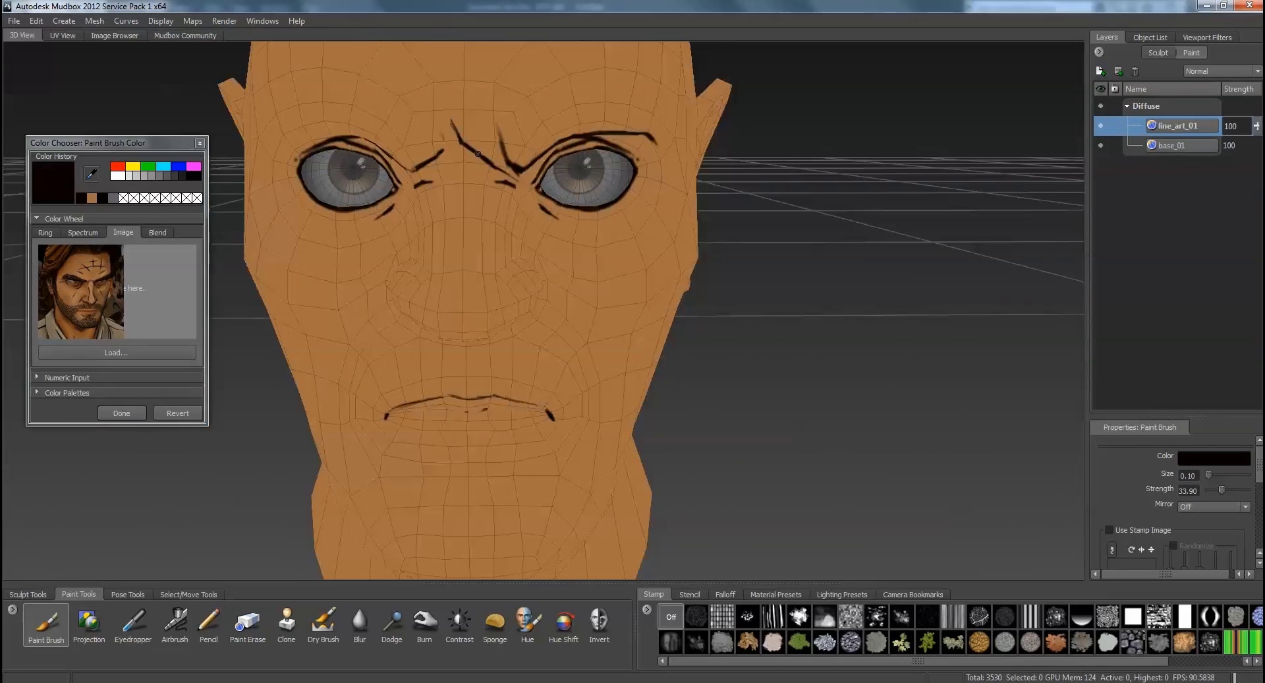
{"action": "left_click_drag", "start_coordinate": [644, 248], "coordinate": [692, 260]}
{"action": "left_click_drag", "start_coordinate": [593, 331], "coordinate": [439, 331], "text": "alt"}
{"action": "left_click_drag", "start_coordinate": [255, 373], "coordinate": [394, 359]}
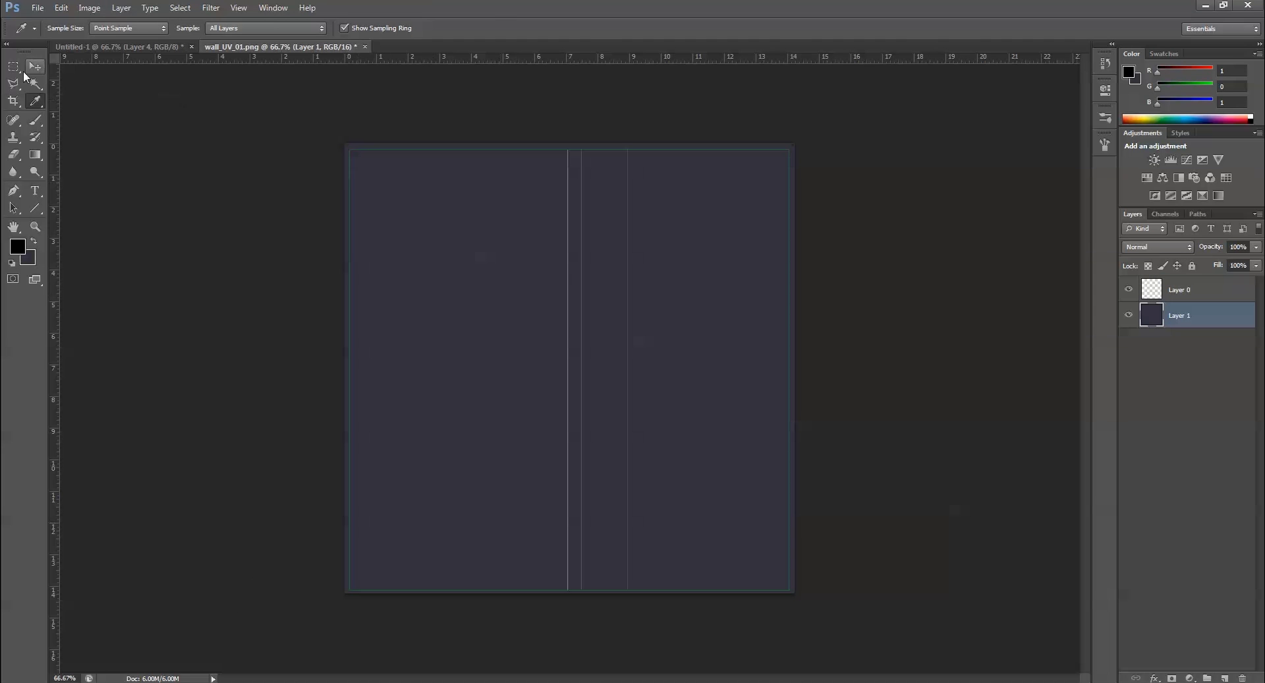
In Photoshop, draw a vertical line on a new layer of the wall_UV_01.png texture
{"action": "left_click", "coordinate": [35, 119]}
{"action": "left_click", "coordinate": [35, 208]}
{"action": "left_click", "coordinate": [428, 28]}
{"action": "key", "text": "ctrl+shift+alt+n"}
{"action": "left_click_drag", "start_coordinate": [469, 188], "coordinate": [469, 578], "text": "shift"}
{"action": "key", "text": "ctrl+z"}
{"action": "left_click_drag", "start_coordinate": [567, 593], "coordinate": [566, 143], "text": "shift"}
Marquee-select the line area and place a transformed duplicate on the wall texture
{"action": "key", "text": "m"}
{"action": "left_click_drag", "start_coordinate": [591, 333], "coordinate": [659, 332], "text": "ctrl+alt"}
{"action": "left_click_drag", "start_coordinate": [670, 331], "coordinate": [831, 328], "text": "ctrl+alt"}
{"action": "left_click_drag", "start_coordinate": [818, 327], "coordinate": [577, 563], "text": "ctrl+alt"}
{"action": "key", "text": "ctrl+alt+t"}
{"action": "key", "text": "Return"}
Add another vertical line to the wall texture and merge its layer with the one below
{"action": "left_click_drag", "start_coordinate": [525, 395], "coordinate": [745, 220], "text": "ctrl"}
{"action": "key", "text": "ctrl+plus"}
{"action": "key", "text": "ctrl+plus"}
{"action": "key", "text": "ctrl+plus"}
{"action": "scroll", "coordinate": [725, 217], "scroll_direction": "up", "scroll_amount": 8}
{"action": "key", "text": "ctrl+1"}
{"action": "left_click_drag", "start_coordinate": [608, 122], "coordinate": [605, 535], "text": "ctrl+alt+shift"}
{"action": "left_click_drag", "start_coordinate": [606, 535], "coordinate": [606, 537], "text": "ctrl+alt+shift"}
{"action": "left_click", "coordinate": [1190, 547], "text": "shift"}
{"action": "key", "text": "ctrl+e"}
{"action": "key", "text": "ctrl+minus"}
Toggle the Layer 0 overlay, and fill the lower section of the wall with dark brown on a new layer
{"action": "left_click", "coordinate": [1128, 289]}
{"action": "left_click", "coordinate": [1224, 677], "text": "ctrl"}
{"action": "left_click_drag", "start_coordinate": [819, 195], "coordinate": [333, 135]}
{"action": "left_click_drag", "start_coordinate": [336, 444], "coordinate": [801, 600], "text": "shift"}
{"action": "left_click", "coordinate": [17, 247]}
{"action": "left_click", "coordinate": [641, 338]}
{"action": "left_click", "coordinate": [575, 310]}
{"action": "left_click", "coordinate": [769, 178]}
{"action": "key", "text": "x"}
{"action": "key", "text": "ctrl+BackSpace"}
{"action": "key", "text": "ctrl+u"}
{"action": "left_click", "coordinate": [568, 223], "text": "alt"}
Choose a brush preset at 100% opacity and try two strokes on the wall texture, undoing them
{"action": "left_click", "coordinate": [1105, 144]}
{"action": "left_click", "coordinate": [979, 157]}
{"action": "left_click", "coordinate": [1113, 144]}
{"action": "key", "text": "0"}
{"action": "key", "text": "ctrl+plus"}
{"action": "mouse_move", "coordinate": [543, 120]}
{"action": "left_mouse_down"}
{"action": "mouse_move", "coordinate": [537, 283]}
{"action": "mouse_move", "coordinate": [527, 210]}
{"action": "mouse_move", "coordinate": [517, 324]}
{"action": "left_mouse_up"}
{"action": "mouse_move", "coordinate": [505, 177]}
{"action": "left_mouse_down"}
{"action": "mouse_move", "coordinate": [505, 327]}
{"action": "mouse_move", "coordinate": [562, 305]}
{"action": "left_mouse_up"}
{"action": "key", "text": "ctrl+z"}
{"action": "key", "text": "ctrl+z"}
Paint a stroke with the adjusted brush and merge the line layers of the wall texture
{"action": "left_click", "coordinate": [1105, 144]}
{"action": "left_click", "coordinate": [1105, 145]}
{"action": "left_click_drag", "start_coordinate": [562, 305], "coordinate": [501, 304], "text": "ctrl+alt"}
{"action": "key", "text": "e"}
{"action": "key", "text": "ctrl+e"}
{"action": "key", "text": "ctrl+e"}
{"action": "key", "text": "ctrl+e"}
{"action": "key", "text": "ctrl+e"}
Paint evenly spaced black vertical plank lines across the brown lower section of the wall
{"action": "key", "text": "b"}
{"action": "left_click_drag", "start_coordinate": [535, 550], "coordinate": [536, 493]}
{"action": "left_click_drag", "start_coordinate": [528, 550], "coordinate": [527, 505]}
{"action": "mouse_move", "coordinate": [501, 554]}
{"action": "left_mouse_down"}
{"action": "mouse_move", "coordinate": [512, 351]}
{"action": "mouse_move", "coordinate": [508, 574]}
{"action": "left_mouse_up"}
{"action": "left_click_drag", "start_coordinate": [460, 380], "coordinate": [460, 573]}
{"action": "left_click_drag", "start_coordinate": [413, 379], "coordinate": [413, 573]}
{"action": "left_click_drag", "start_coordinate": [368, 380], "coordinate": [369, 573]}
{"action": "left_click_drag", "start_coordinate": [325, 380], "coordinate": [325, 560]}
{"action": "left_click_drag", "start_coordinate": [731, 377], "coordinate": [731, 568]}
{"action": "left_click_drag", "start_coordinate": [769, 380], "coordinate": [769, 546]}
{"action": "left_click_drag", "start_coordinate": [809, 379], "coordinate": [809, 574]}
{"action": "left_click_drag", "start_coordinate": [850, 379], "coordinate": [850, 566]}
Paint thin black vertical wood-grain cracks on the brown planks of the wall texture with a size 2 brush
{"action": "key", "text": "ctrl+plus"}
{"action": "left_click", "coordinate": [1105, 145]}
{"action": "left_click", "coordinate": [1105, 145]}
{"action": "key", "text": "ctrl+minus"}
{"action": "left_click_drag", "start_coordinate": [552, 387], "coordinate": [556, 380]}
{"action": "left_click_drag", "start_coordinate": [554, 411], "coordinate": [553, 470]}
{"action": "scroll", "coordinate": [523, 553], "scroll_direction": "up", "scroll_amount": 1, "text": "alt"}
{"action": "left_click_drag", "start_coordinate": [494, 369], "coordinate": [493, 477]}
{"action": "left_click_drag", "start_coordinate": [481, 524], "coordinate": [481, 596]}
{"action": "left_click_drag", "start_coordinate": [479, 443], "coordinate": [481, 504]}
{"action": "left_click_drag", "start_coordinate": [480, 367], "coordinate": [479, 420]}
{"action": "left_click_drag", "start_coordinate": [445, 208], "coordinate": [443, 303]}
{"action": "left_click_drag", "start_coordinate": [454, 355], "coordinate": [455, 580]}
{"action": "left_click_drag", "start_coordinate": [440, 332], "coordinate": [438, 384]}
Paint long, slightly curved black grain lines down the lower part of a middle plank, beside its edge line
{"action": "scroll", "coordinate": [870, 339], "scroll_direction": "left", "scroll_amount": 10, "text": "ctrl"}
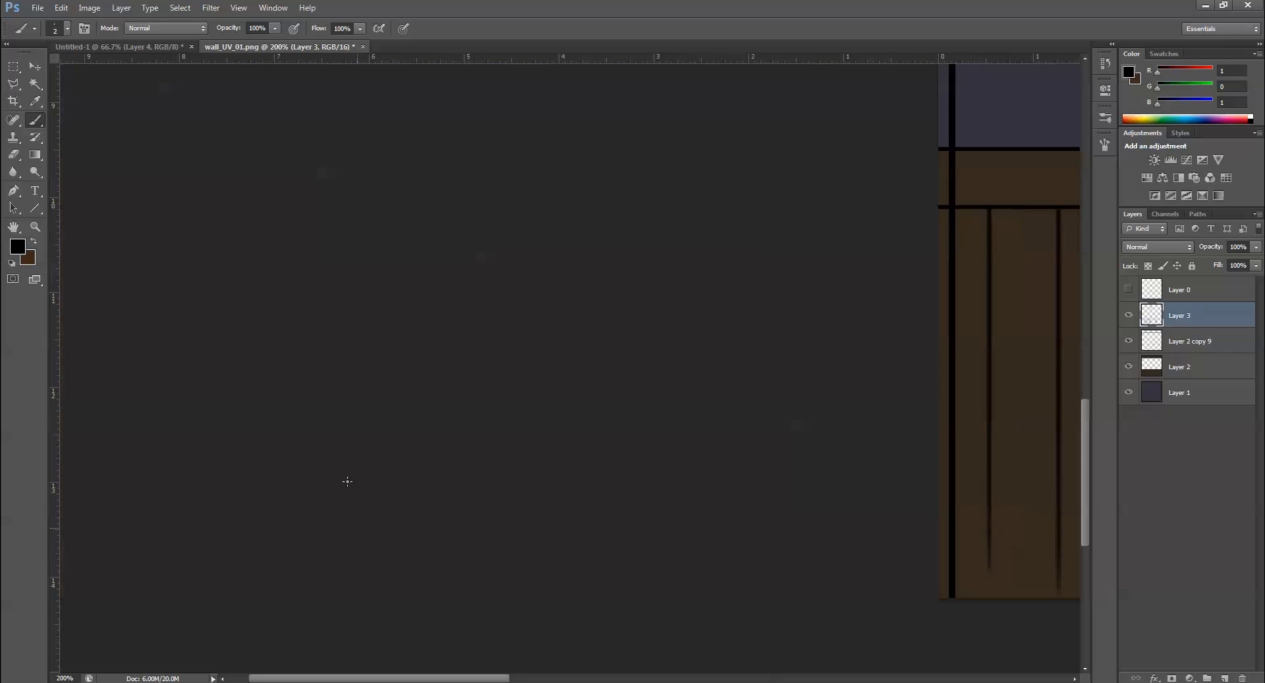
{"action": "left_click_drag", "start_coordinate": [938, 429], "coordinate": [106, 339]}
{"action": "left_click_drag", "start_coordinate": [576, 356], "coordinate": [556, 504]}
{"action": "left_click_drag", "start_coordinate": [577, 415], "coordinate": [569, 468]}
{"action": "left_click_drag", "start_coordinate": [560, 381], "coordinate": [545, 504]}
{"action": "left_click_drag", "start_coordinate": [532, 374], "coordinate": [522, 499]}
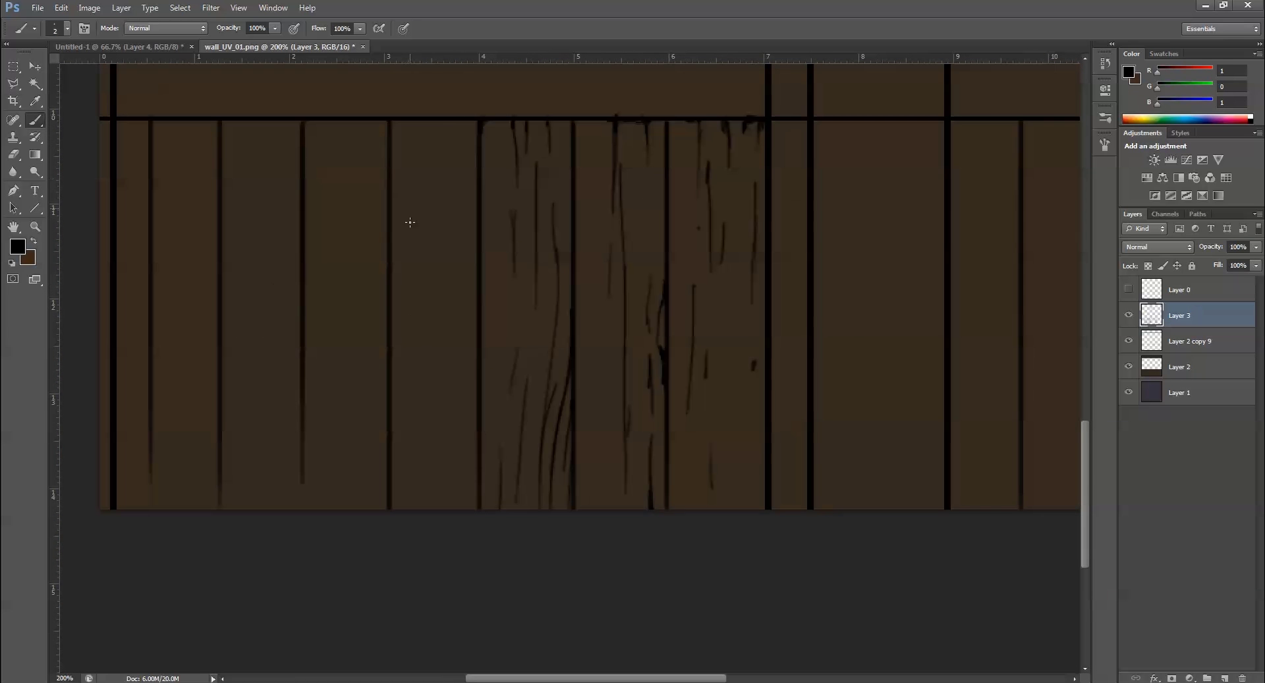
Paint thin black vertical grain lines on the brown plank just left of the already detailed planks
{"action": "left_click_drag", "start_coordinate": [426, 300], "coordinate": [427, 507]}
{"action": "left_click_drag", "start_coordinate": [455, 322], "coordinate": [457, 506]}
{"action": "left_click_drag", "start_coordinate": [445, 174], "coordinate": [446, 297]}
{"action": "left_click_drag", "start_coordinate": [449, 120], "coordinate": [446, 180]}
{"action": "left_click_drag", "start_coordinate": [462, 122], "coordinate": [456, 161]}
{"action": "left_click_drag", "start_coordinate": [471, 122], "coordinate": [468, 166]}
{"action": "left_click_drag", "start_coordinate": [472, 277], "coordinate": [477, 336]}
{"action": "left_click_drag", "start_coordinate": [358, 116], "coordinate": [510, 178]}
Paint long, slightly wavy black grain lines on the neighbouring planks towards the wall's left edge
{"action": "left_click_drag", "start_coordinate": [494, 340], "coordinate": [480, 568]}
{"action": "left_click_drag", "start_coordinate": [519, 381], "coordinate": [508, 485]}
{"action": "left_click_drag", "start_coordinate": [536, 422], "coordinate": [516, 568]}
{"action": "left_click_drag", "start_coordinate": [537, 476], "coordinate": [531, 568]}
{"action": "left_click_drag", "start_coordinate": [526, 183], "coordinate": [536, 284]}
{"action": "left_click_drag", "start_coordinate": [468, 204], "coordinate": [469, 411]}
{"action": "left_click_drag", "start_coordinate": [415, 506], "coordinate": [474, 446]}
{"action": "mouse_move", "coordinate": [466, 120]}
{"action": "left_mouse_down"}
{"action": "mouse_move", "coordinate": [461, 462]}
{"action": "mouse_move", "coordinate": [449, 216]}
{"action": "left_mouse_up"}
Finish the leftmost planks with additional long vertical grain lines in black
{"action": "key", "text": "e"}
{"action": "key", "text": "b"}
{"action": "left_click_drag", "start_coordinate": [408, 290], "coordinate": [399, 508]}
{"action": "left_click_drag", "start_coordinate": [382, 211], "coordinate": [379, 508]}
{"action": "left_click_drag", "start_coordinate": [421, 326], "coordinate": [414, 508]}
{"action": "left_click_drag", "start_coordinate": [365, 286], "coordinate": [362, 437]}
{"action": "key", "text": "ctrl+minus"}
{"action": "key", "text": "ctrl+plus"}
Paint black vertical grain lines on the planks right of the middle of the wall
{"action": "mouse_move", "coordinate": [951, 290]}
{"action": "left_mouse_down"}
{"action": "mouse_move", "coordinate": [661, 229]}
{"action": "mouse_move", "coordinate": [601, 323]}
{"action": "left_mouse_up"}
{"action": "left_click_drag", "start_coordinate": [643, 159], "coordinate": [638, 228]}
{"action": "left_click_drag", "start_coordinate": [653, 160], "coordinate": [647, 235]}
{"action": "left_click_drag", "start_coordinate": [665, 359], "coordinate": [652, 514]}
{"action": "left_click_drag", "start_coordinate": [661, 442], "coordinate": [659, 547]}
{"action": "left_click_drag", "start_coordinate": [693, 239], "coordinate": [706, 452]}
{"action": "left_click_drag", "start_coordinate": [688, 317], "coordinate": [698, 547]}
{"action": "left_click_drag", "start_coordinate": [737, 309], "coordinate": [734, 459]}
{"action": "left_click_drag", "start_coordinate": [750, 153], "coordinate": [759, 273]}
{"action": "mouse_move", "coordinate": [669, 155]}
{"action": "left_mouse_down"}
{"action": "mouse_move", "coordinate": [663, 277]}
{"action": "mouse_move", "coordinate": [134, 277]}
{"action": "mouse_move", "coordinate": [1074, 270]}
{"action": "mouse_move", "coordinate": [709, 280]}
{"action": "mouse_move", "coordinate": [758, 280]}
{"action": "left_mouse_up"}
{"action": "left_click", "coordinate": [463, 267], "text": "shift"}
Paint long, slightly slanted black grain lines along the horizontal wooden rail above the planks
{"action": "left_click_drag", "start_coordinate": [909, 279], "coordinate": [949, 281]}
{"action": "left_click_drag", "start_coordinate": [527, 276], "coordinate": [664, 286]}
{"action": "left_click_drag", "start_coordinate": [502, 300], "coordinate": [741, 263]}
{"action": "left_click_drag", "start_coordinate": [619, 280], "coordinate": [757, 271]}
{"action": "left_click_drag", "start_coordinate": [667, 283], "coordinate": [809, 282]}
{"action": "left_click_drag", "start_coordinate": [738, 248], "coordinate": [852, 267]}
{"action": "left_click_drag", "start_coordinate": [455, 300], "coordinate": [570, 259]}
{"action": "left_click_drag", "start_coordinate": [333, 301], "coordinate": [530, 247]}
{"action": "left_click_drag", "start_coordinate": [288, 288], "coordinate": [403, 245]}
{"action": "left_click_drag", "start_coordinate": [239, 288], "coordinate": [337, 247]}
{"action": "mouse_move", "coordinate": [731, 263]}
{"action": "left_mouse_down"}
{"action": "mouse_move", "coordinate": [595, 290]}
{"action": "mouse_move", "coordinate": [477, 261]}
{"action": "left_mouse_up"}
{"action": "left_click_drag", "start_coordinate": [617, 279], "coordinate": [719, 245]}
{"action": "mouse_move", "coordinate": [677, 284]}
{"action": "left_mouse_down"}
{"action": "mouse_move", "coordinate": [775, 270]}
{"action": "mouse_move", "coordinate": [606, 282]}
{"action": "left_mouse_up"}
{"action": "left_click_drag", "start_coordinate": [659, 247], "coordinate": [854, 256]}
{"action": "scroll", "coordinate": [471, 292], "scroll_direction": "down", "scroll_amount": 3, "text": "alt"}
{"action": "key", "text": "m"}
{"action": "left_click_drag", "start_coordinate": [138, 295], "coordinate": [409, 490]}
{"action": "left_click_drag", "start_coordinate": [395, 478], "coordinate": [839, 494], "text": "ctrl+alt"}
{"action": "key", "text": "ctrl+alt+z"}
{"action": "key", "text": "ctrl+alt+z"}
Fill the planks in the wall's right half with vertical black grain lines and add slanted grain to the rail above
{"action": "key", "text": "b"}
{"action": "scroll", "coordinate": [633, 464], "scroll_direction": "up", "scroll_amount": 3, "text": "alt"}
{"action": "left_click_drag", "start_coordinate": [455, 336], "coordinate": [424, 515]}
{"action": "left_click_drag", "start_coordinate": [501, 132], "coordinate": [481, 378]}
{"action": "left_click_drag", "start_coordinate": [609, 205], "coordinate": [622, 501]}
{"action": "left_click_drag", "start_coordinate": [668, 134], "coordinate": [672, 448]}
{"action": "left_click_drag", "start_coordinate": [702, 303], "coordinate": [727, 515]}
{"action": "left_click_drag", "start_coordinate": [745, 134], "coordinate": [741, 510]}
{"action": "left_click_drag", "start_coordinate": [769, 205], "coordinate": [750, 514]}
{"action": "left_click_drag", "start_coordinate": [846, 265], "coordinate": [858, 515]}
{"action": "left_click_drag", "start_coordinate": [900, 131], "coordinate": [912, 489]}
{"action": "left_click_drag", "start_coordinate": [917, 244], "coordinate": [924, 515]}
{"action": "mouse_move", "coordinate": [810, 172]}
{"action": "left_mouse_down"}
{"action": "mouse_move", "coordinate": [777, 352]}
{"action": "mouse_move", "coordinate": [829, 441]}
{"action": "left_mouse_up"}
{"action": "left_click_drag", "start_coordinate": [603, 285], "coordinate": [768, 253]}
{"action": "left_click_drag", "start_coordinate": [744, 294], "coordinate": [921, 261]}
Sketch a tilted sheet of paper and a small square note beside it on the blue wall area
{"action": "scroll", "coordinate": [949, 277], "scroll_direction": "down", "scroll_amount": 2, "text": "alt"}
{"action": "scroll", "coordinate": [474, 180], "scroll_direction": "up", "scroll_amount": 5}
{"action": "key", "text": "ctrl+plus"}
{"action": "mouse_move", "coordinate": [404, 280]}
{"action": "left_mouse_down"}
{"action": "mouse_move", "coordinate": [545, 367]}
{"action": "mouse_move", "coordinate": [449, 414]}
{"action": "mouse_move", "coordinate": [433, 450]}
{"action": "left_mouse_up"}
{"action": "mouse_move", "coordinate": [511, 306]}
{"action": "left_mouse_down"}
{"action": "mouse_move", "coordinate": [511, 341]}
{"action": "mouse_move", "coordinate": [543, 342]}
{"action": "left_mouse_up"}
Paint thin, short vertical black scratches scattered across the blue wall area on both sides of the vertical posts
{"action": "scroll", "coordinate": [560, 288], "scroll_direction": "down", "scroll_amount": 1, "text": "alt"}
{"action": "left_click_drag", "start_coordinate": [425, 281], "coordinate": [419, 354]}
{"action": "left_click_drag", "start_coordinate": [425, 367], "coordinate": [426, 436]}
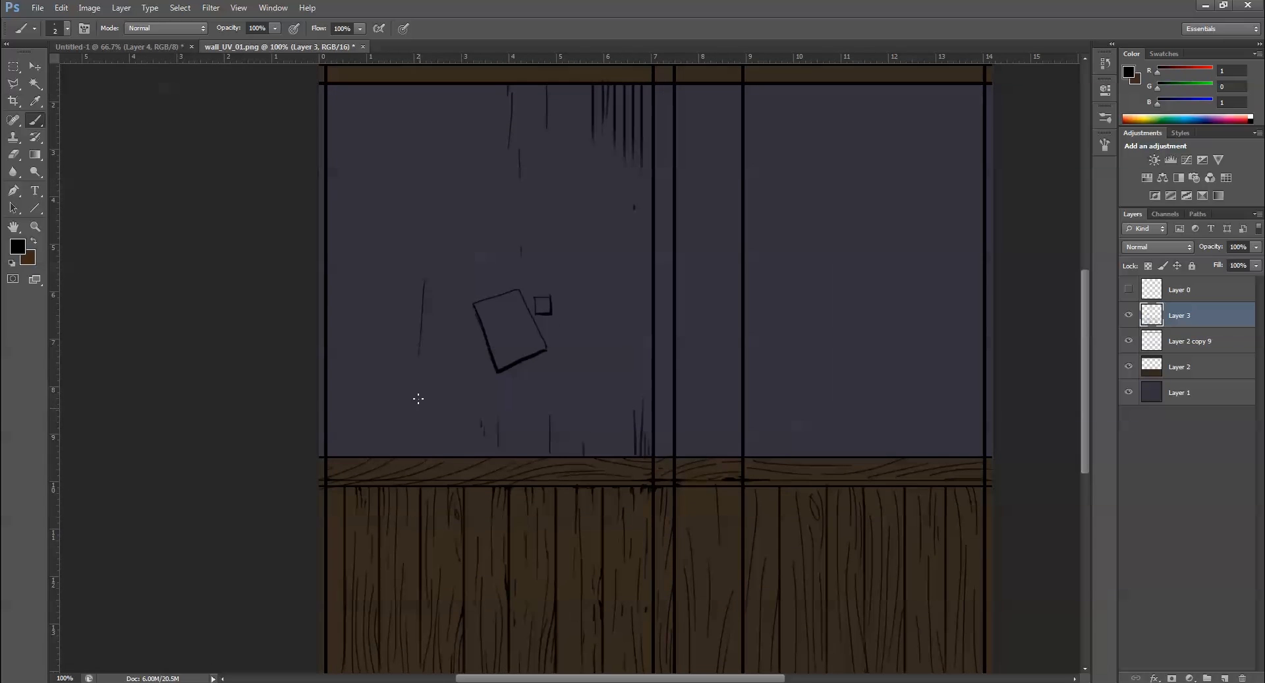
{"action": "left_click_drag", "start_coordinate": [360, 128], "coordinate": [352, 220]}
{"action": "left_click_drag", "start_coordinate": [483, 158], "coordinate": [479, 220]}
{"action": "left_click_drag", "start_coordinate": [679, 87], "coordinate": [680, 131]}
{"action": "mouse_move", "coordinate": [666, 89]}
{"action": "left_mouse_down"}
{"action": "mouse_move", "coordinate": [666, 140]}
{"action": "mouse_move", "coordinate": [639, 178]}
{"action": "left_mouse_up"}
{"action": "left_click_drag", "start_coordinate": [694, 176], "coordinate": [694, 234]}
{"action": "left_click_drag", "start_coordinate": [824, 226], "coordinate": [822, 324]}
{"action": "left_click_drag", "start_coordinate": [898, 174], "coordinate": [896, 261]}
{"action": "left_click_drag", "start_coordinate": [917, 346], "coordinate": [986, 332]}
Add a new layer above Layer 2 and fill the outlined paper sheet and small note with light grey
{"action": "left_click", "coordinate": [1187, 367]}
{"action": "left_click", "coordinate": [1225, 678]}
{"action": "left_click", "coordinate": [17, 246]}
{"action": "key", "text": "ctrl+plus"}
{"action": "key", "text": "l"}
{"action": "left_click", "coordinate": [397, 328]}
{"action": "left_click", "coordinate": [487, 301]}
{"action": "left_click", "coordinate": [542, 418]}
{"action": "key", "text": "alt+BackSpace"}
{"action": "left_click", "coordinate": [551, 317]}
{"action": "key", "text": "ctrl+BackSpace"}
Draw black scribbled writing, a divider line and a round seal on the paper notes, working on Layer 3
{"action": "left_click", "coordinate": [1186, 315]}
{"action": "key", "text": "b"}
{"action": "left_click_drag", "start_coordinate": [415, 344], "coordinate": [460, 332]}
{"action": "mouse_move", "coordinate": [425, 363]}
{"action": "left_mouse_down"}
{"action": "mouse_move", "coordinate": [503, 337]}
{"action": "mouse_move", "coordinate": [480, 358]}
{"action": "mouse_move", "coordinate": [497, 422]}
{"action": "left_mouse_up"}
{"action": "left_click_drag", "start_coordinate": [527, 325], "coordinate": [543, 324]}
{"action": "key", "text": "ctrl+minus"}
{"action": "key", "text": "ctrl+minus"}
{"action": "key", "text": "ctrl+plus"}
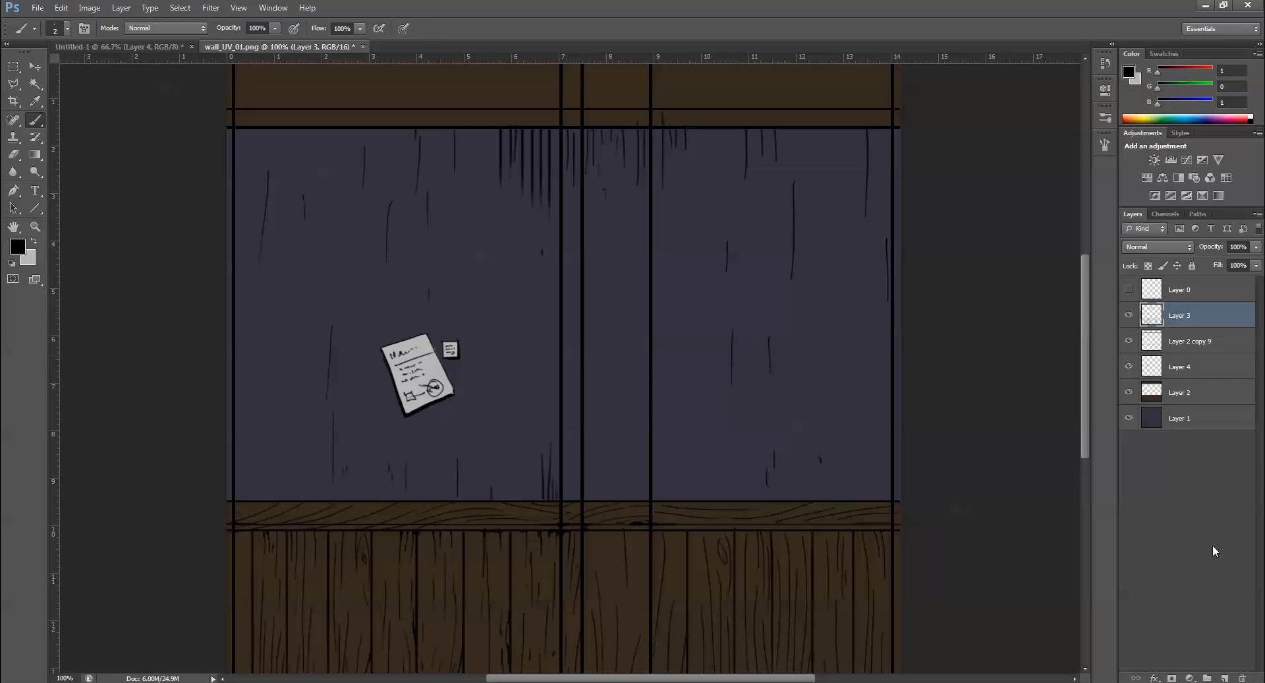
Add a new layer above Layer 4 and set its blending mode to Overlay
{"action": "left_click", "coordinate": [1190, 369]}
{"action": "left_click", "coordinate": [1225, 678]}
{"action": "left_click", "coordinate": [1158, 246]}
{"action": "left_click", "coordinate": [1136, 418]}
Pick a spatter brush tip for shading and set its opacity to 21% and flow to 38%
{"action": "left_click", "coordinate": [1104, 144]}
{"action": "left_click", "coordinate": [895, 150]}
{"action": "left_click", "coordinate": [928, 198]}
{"action": "left_click", "coordinate": [1105, 118]}
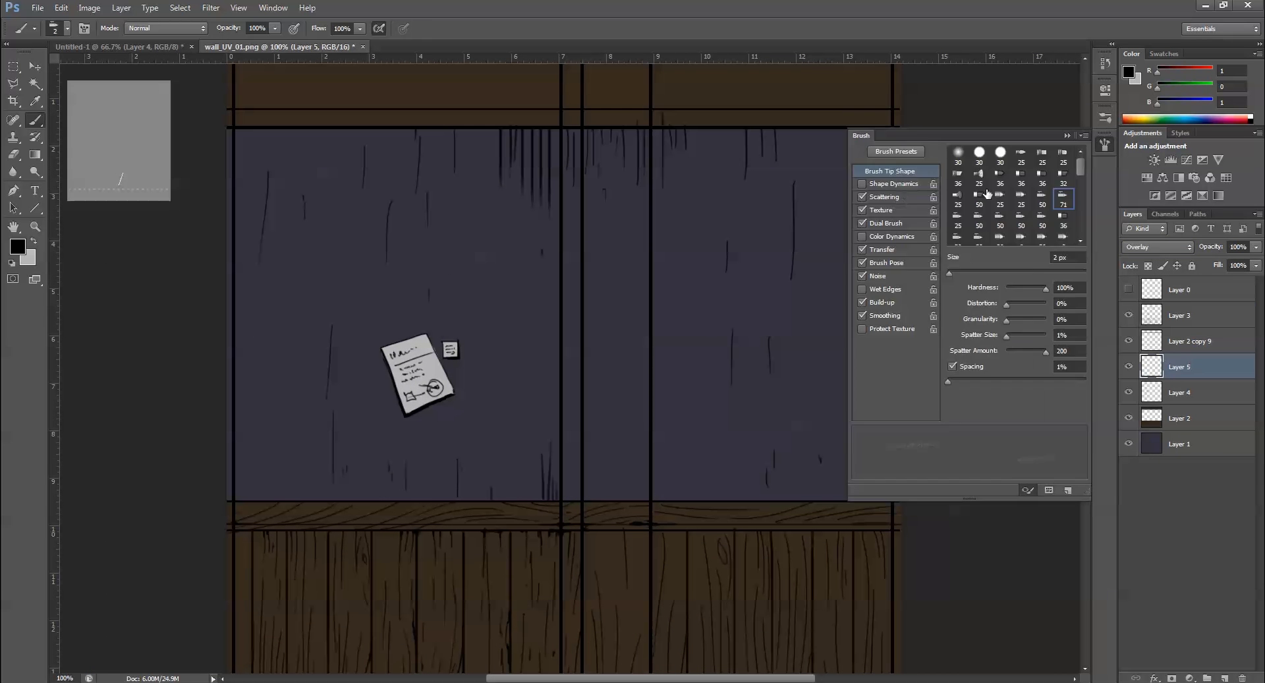
{"action": "left_click", "coordinate": [1104, 144]}
{"action": "left_click", "coordinate": [1105, 119]}
{"action": "left_click_drag", "start_coordinate": [1081, 173], "coordinate": [1076, 407]}
{"action": "left_click", "coordinate": [922, 301]}
{"action": "left_click", "coordinate": [1105, 145]}
{"action": "left_click", "coordinate": [1068, 136]}
{"action": "left_click_drag", "start_coordinate": [227, 28], "coordinate": [176, 28]}
{"action": "left_click_drag", "start_coordinate": [318, 28], "coordinate": [278, 28]}
Shade the wall and wood with soft dark vertical streaks on the Overlay layer, using brush sizes of 175 and 90
{"action": "key", "text": "ctrl+minus"}
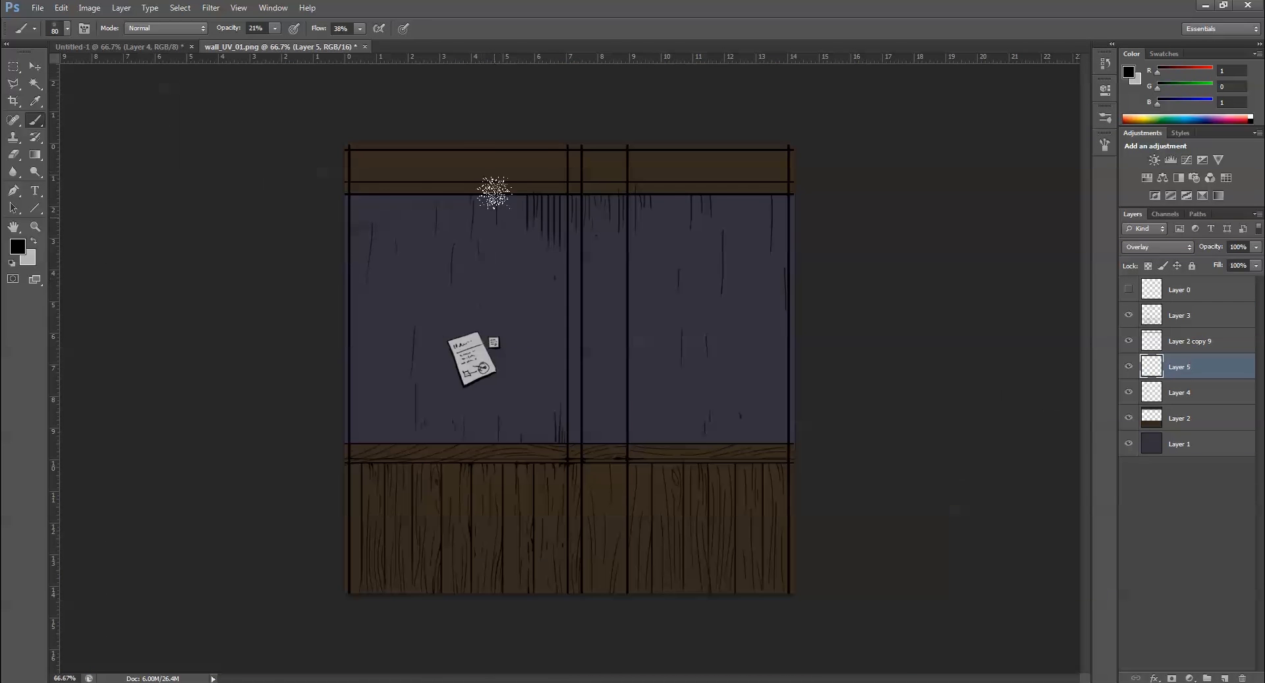
{"action": "key", "text": "bracketright"}
{"action": "key", "text": "bracketright"}
{"action": "key", "text": "bracketright"}
{"action": "key", "text": "bracketright"}
{"action": "key", "text": "bracketright"}
{"action": "key", "text": "bracketright"}
{"action": "key", "text": "bracketright"}
{"action": "left_click_drag", "start_coordinate": [537, 218], "coordinate": [547, 416]}
{"action": "left_click_drag", "start_coordinate": [639, 164], "coordinate": [642, 276]}
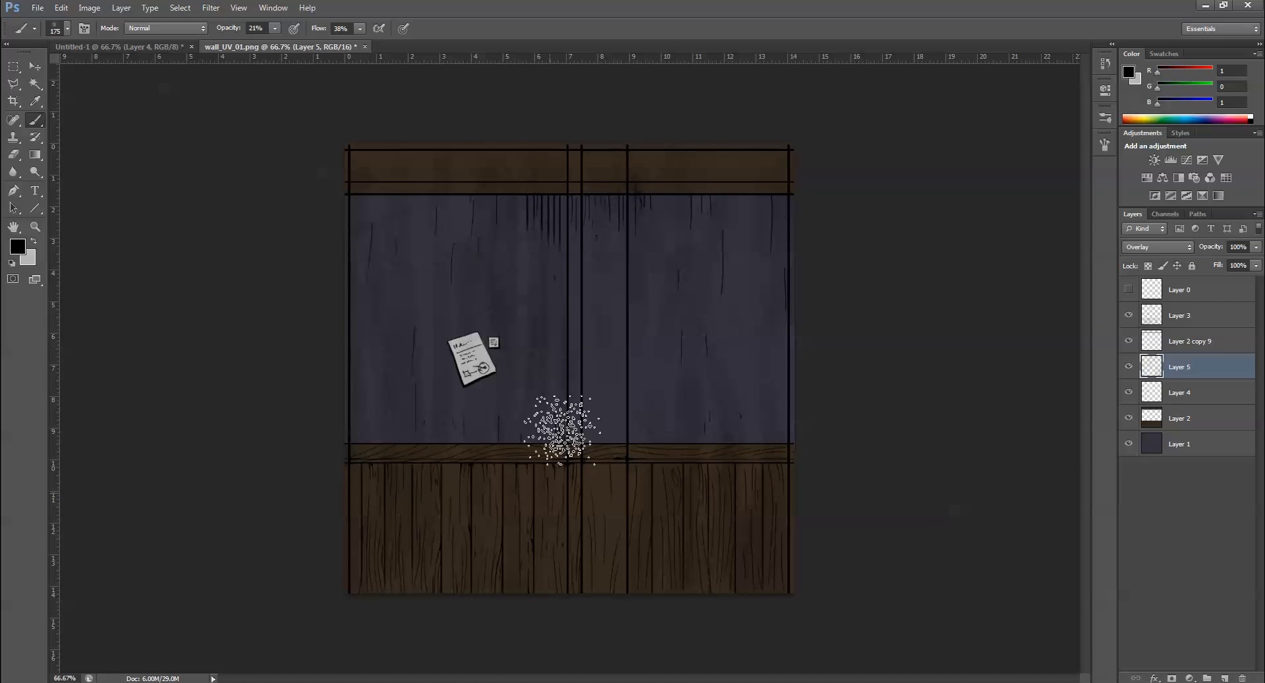
{"action": "key", "text": "bracketleft"}
{"action": "key", "text": "bracketleft"}
{"action": "key", "text": "bracketleft"}
{"action": "key", "text": "bracketleft"}
Return to Layer 3 with a small round brush at 100% opacity and 100% flow
{"action": "key", "text": "ctrl+plus"}
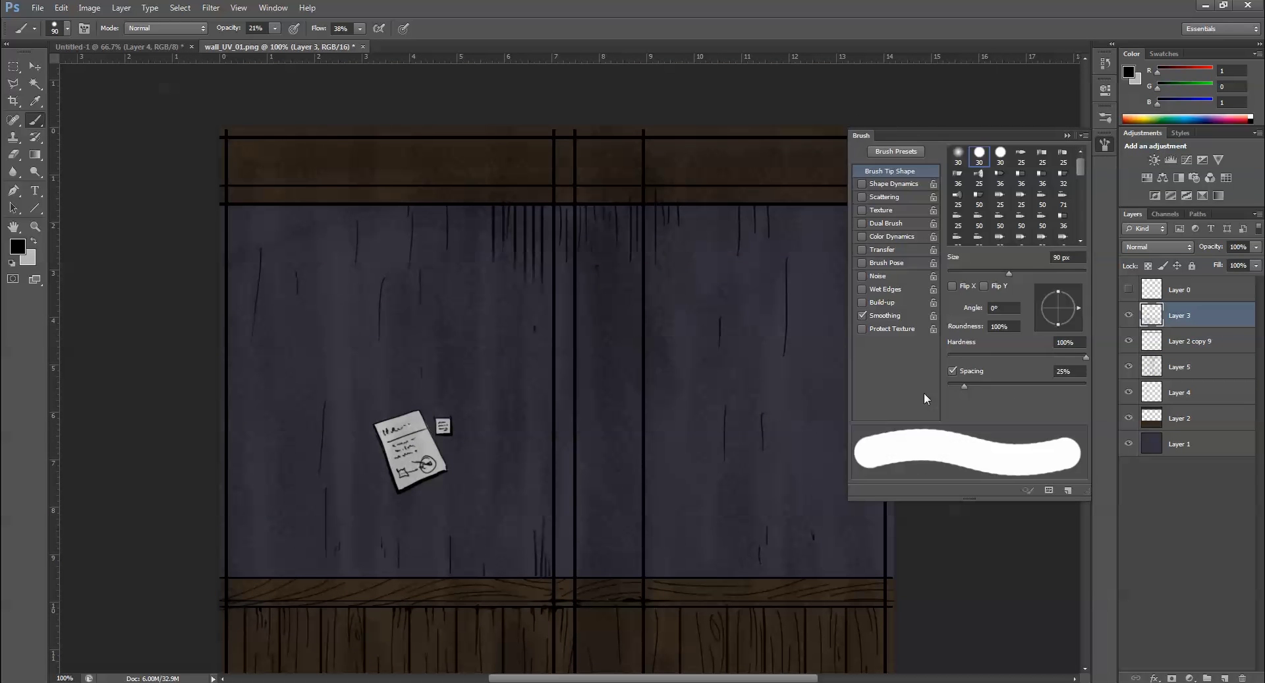
{"action": "left_click", "coordinate": [883, 249]}
{"action": "left_click", "coordinate": [889, 187]}
{"action": "left_click_drag", "start_coordinate": [227, 28], "coordinate": [290, 28]}
{"action": "left_click_drag", "start_coordinate": [318, 27], "coordinate": [429, 37]}
{"action": "scroll", "coordinate": [438, 84], "scroll_direction": "up", "scroll_amount": 1, "text": "alt"}
{"action": "key", "text": "bracketleft"}
{"action": "key", "text": "bracketleft"}
{"action": "key", "text": "bracketleft"}
{"action": "key", "text": "bracketleft"}
{"action": "key", "text": "bracketleft"}
{"action": "key", "text": "bracketleft"}
{"action": "key", "text": "bracketleft"}
{"action": "key", "text": "bracketleft"}
{"action": "key", "text": "bracketleft"}
{"action": "key", "text": "bracketleft"}
{"action": "key", "text": "bracketleft"}
{"action": "key", "text": "bracketleft"}
{"action": "key", "text": "bracketleft"}
{"action": "key", "text": "bracketleft"}
{"action": "key", "text": "bracketleft"}
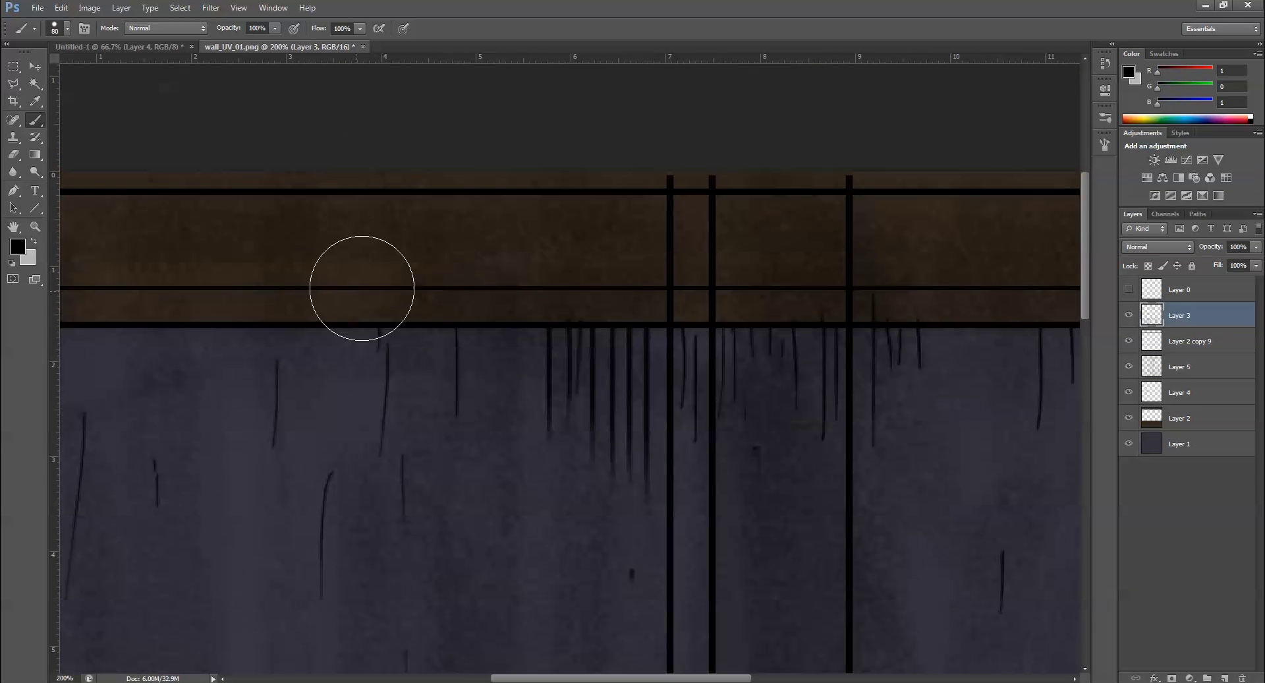
Paint long, slanted and curved black grain lines across the full width of the wooden beam above the blue wall
{"action": "left_click_drag", "start_coordinate": [329, 321], "coordinate": [457, 293]}
{"action": "left_click_drag", "start_coordinate": [717, 293], "coordinate": [881, 243]}
{"action": "left_click_drag", "start_coordinate": [124, 294], "coordinate": [323, 281]}
{"action": "left_click_drag", "start_coordinate": [234, 307], "coordinate": [390, 159]}
{"action": "left_click_drag", "start_coordinate": [250, 321], "coordinate": [423, 159]}
{"action": "left_click_drag", "start_coordinate": [340, 293], "coordinate": [570, 160]}
{"action": "left_click_drag", "start_coordinate": [397, 293], "coordinate": [662, 160]}
{"action": "left_click_drag", "start_coordinate": [922, 244], "coordinate": [361, 297]}
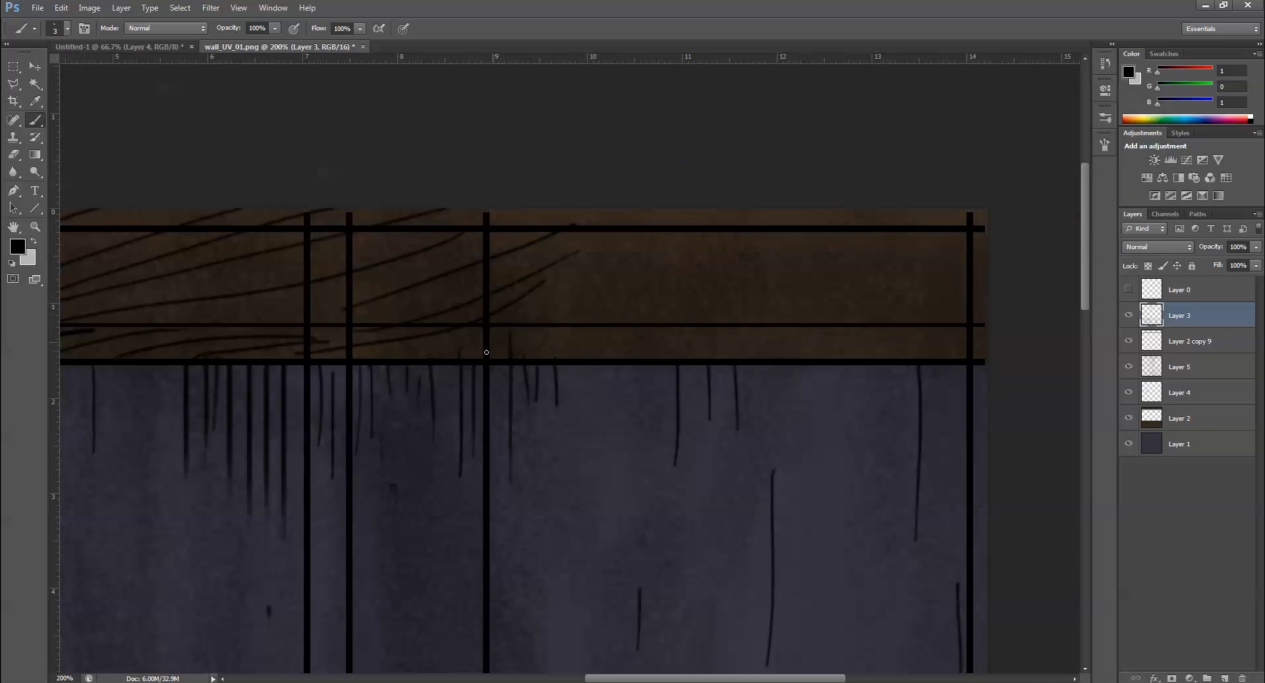
{"action": "left_click_drag", "start_coordinate": [641, 296], "coordinate": [761, 217]}
{"action": "left_click_drag", "start_coordinate": [846, 342], "coordinate": [947, 277]}
{"action": "left_click_drag", "start_coordinate": [66, 326], "coordinate": [488, 232]}
{"action": "key", "text": "ctrl+minus"}
{"action": "key", "text": "ctrl+minus"}
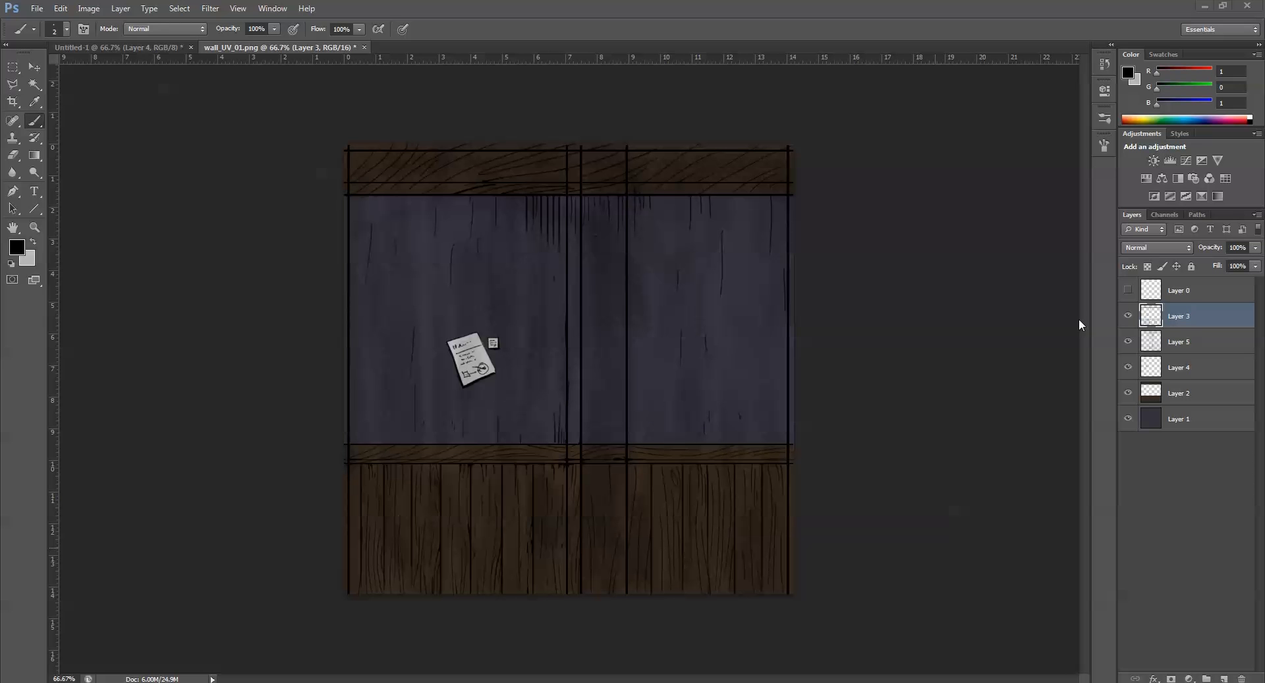
Add a new layer directly below the line art on Layer 3 and fill it with light grey
{"action": "left_click", "coordinate": [1129, 317]}
{"action": "left_click", "coordinate": [1130, 319]}
{"action": "left_click", "coordinate": [1129, 342]}
{"action": "left_click", "coordinate": [1128, 342]}
{"action": "left_click", "coordinate": [1193, 342]}
{"action": "left_click", "coordinate": [1226, 678]}
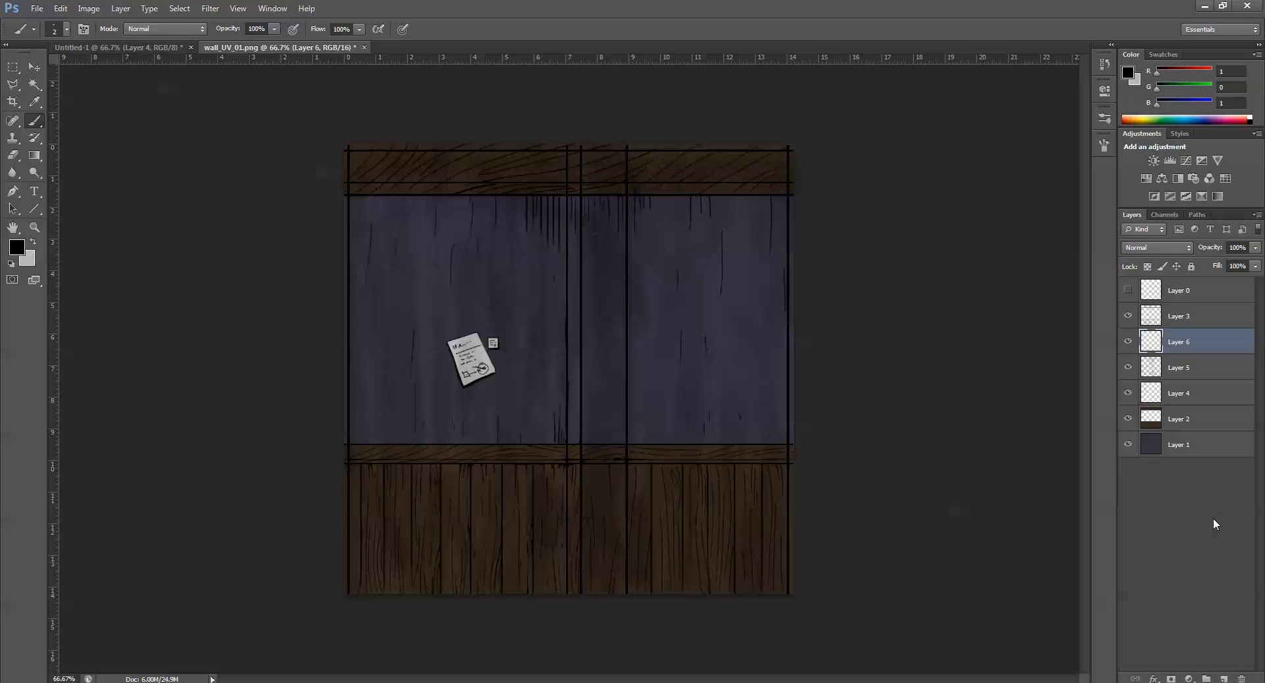
{"action": "left_click", "coordinate": [1201, 321], "text": "ctrl"}
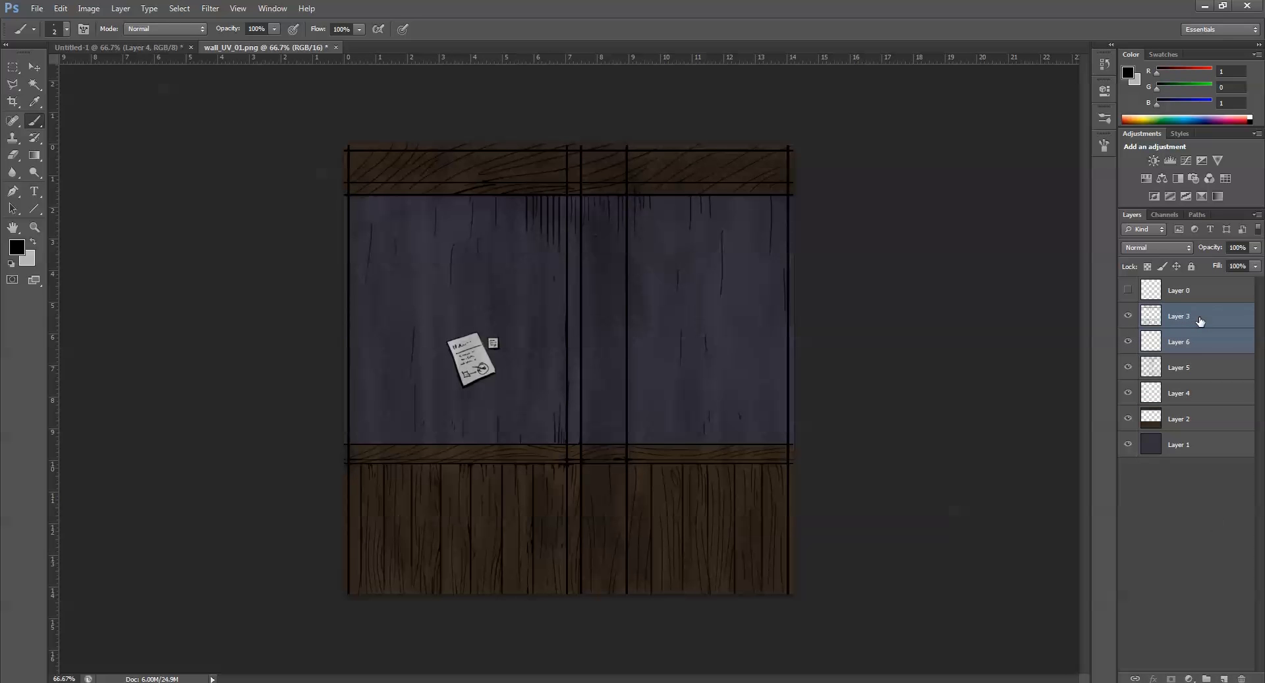
{"action": "left_click", "coordinate": [1200, 340]}
{"action": "key", "text": "ctrl+BackSpace"}
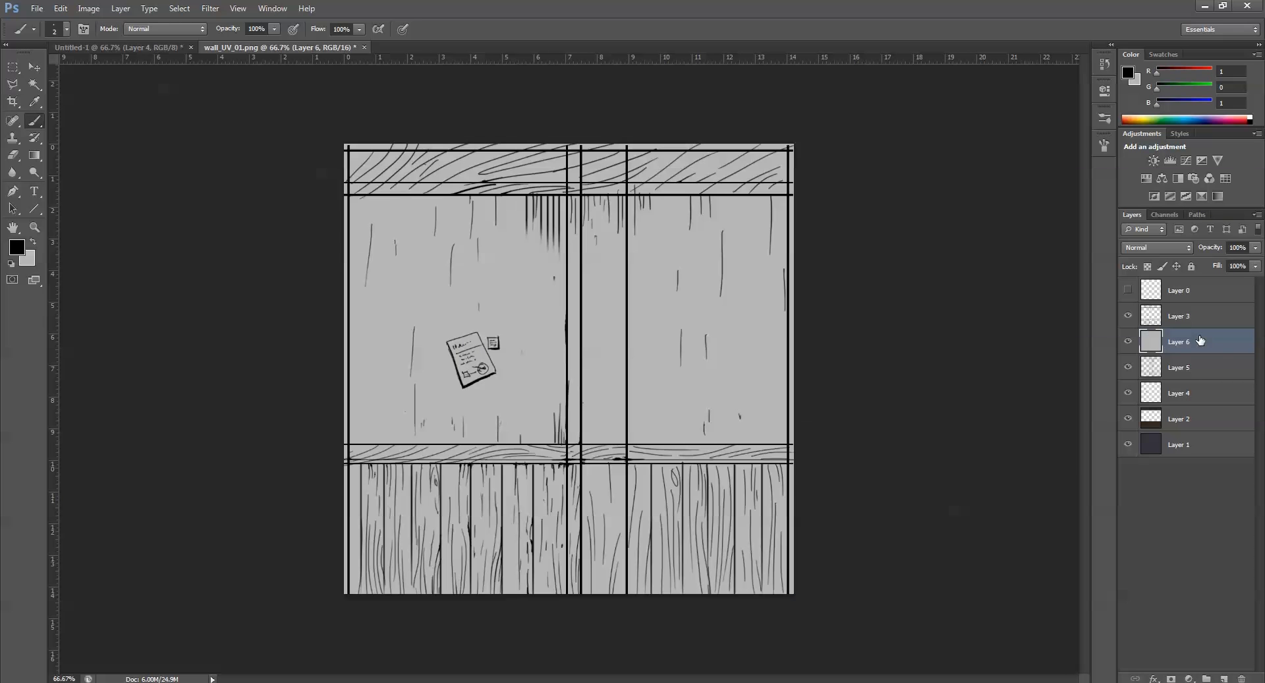
Lighten the grey backing on Layer 6 to pure white with a Hue/Saturation lightness of +100
{"action": "key", "text": "ctrl+u"}
{"action": "left_click_drag", "start_coordinate": [949, 402], "coordinate": [1052, 414]}
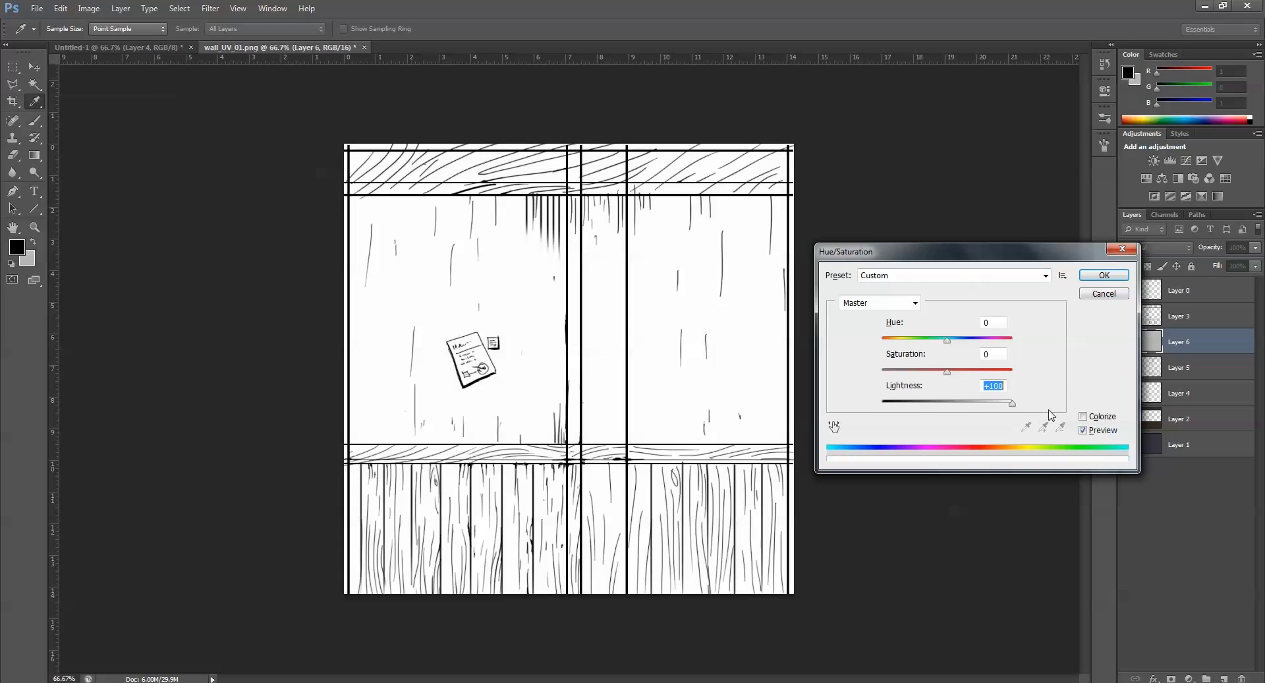
{"action": "left_click", "coordinate": [1104, 275]}
Darken the line art on Layer 3 to solid black with minimum Hue/Saturation lightness and merge it into the white backing layer
{"action": "left_click", "coordinate": [1237, 323]}
{"action": "key", "text": "ctrl+u"}
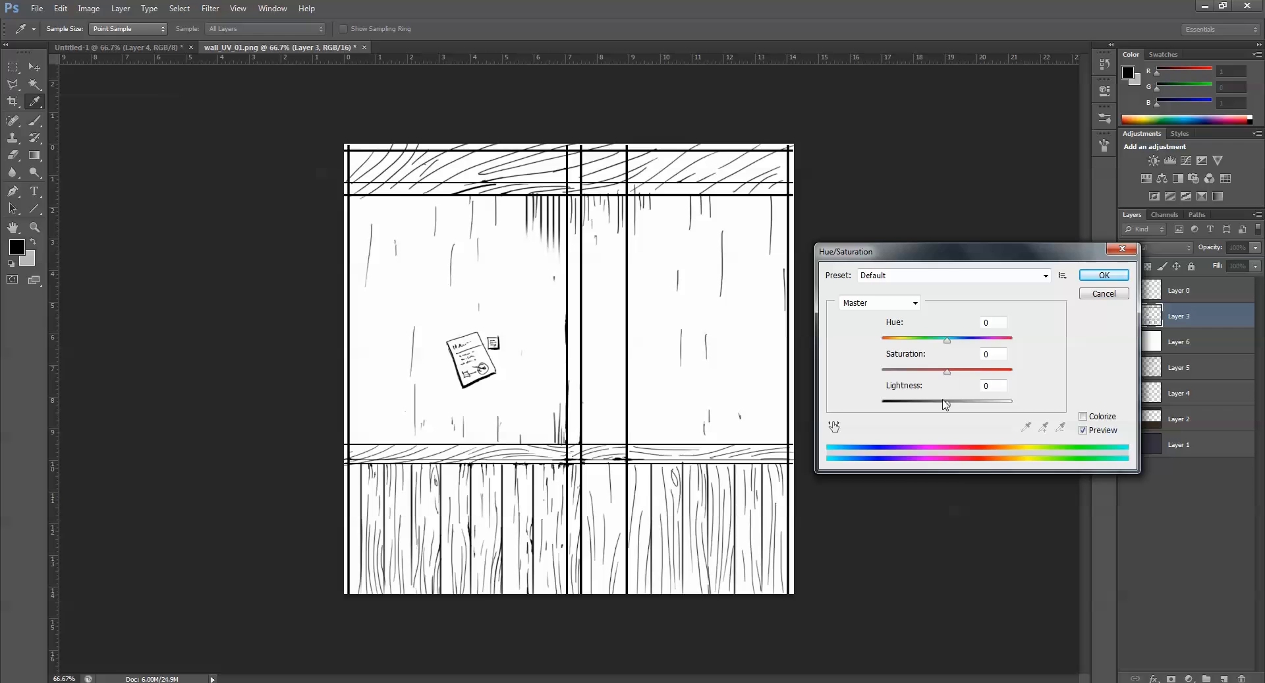
{"action": "left_click_drag", "start_coordinate": [945, 403], "coordinate": [834, 406]}
{"action": "left_click", "coordinate": [1106, 276]}
{"action": "key", "text": "ctrl+e"}
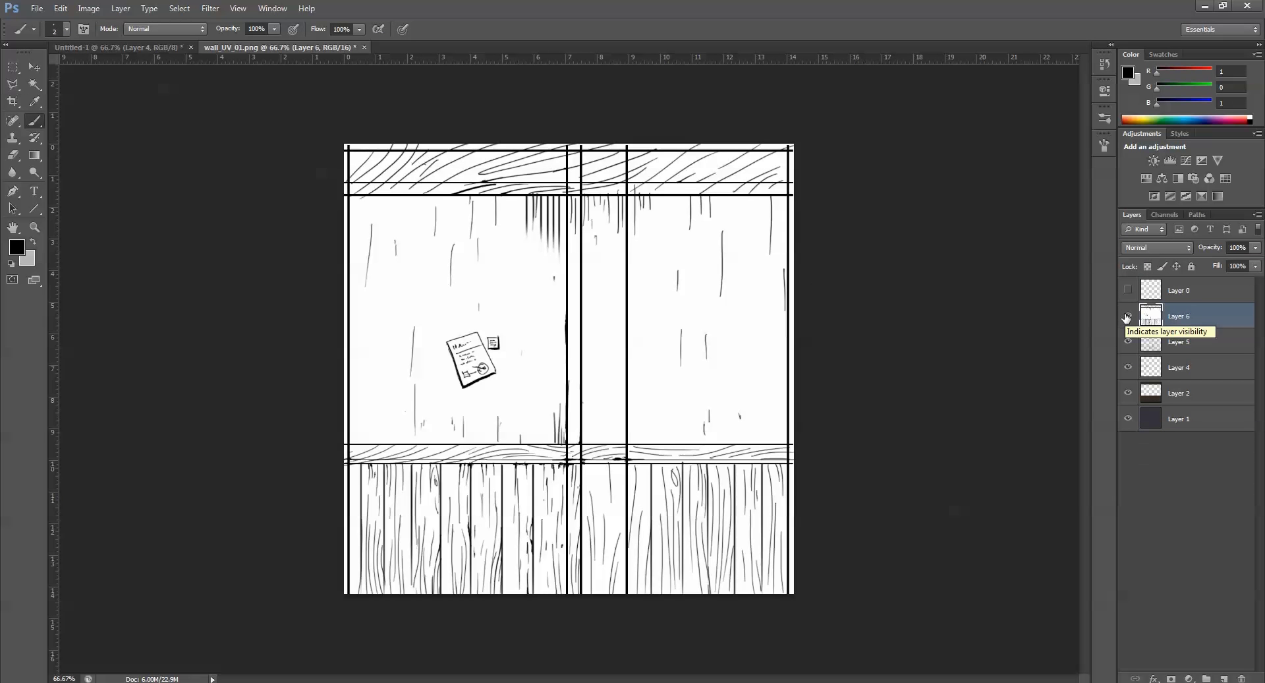
Compare the wall with and without the merged line art on Layer 6, leaving that layer hidden
{"action": "left_click", "coordinate": [1127, 316]}
{"action": "left_click", "coordinate": [1128, 317]}
{"action": "left_click", "coordinate": [1127, 316]}
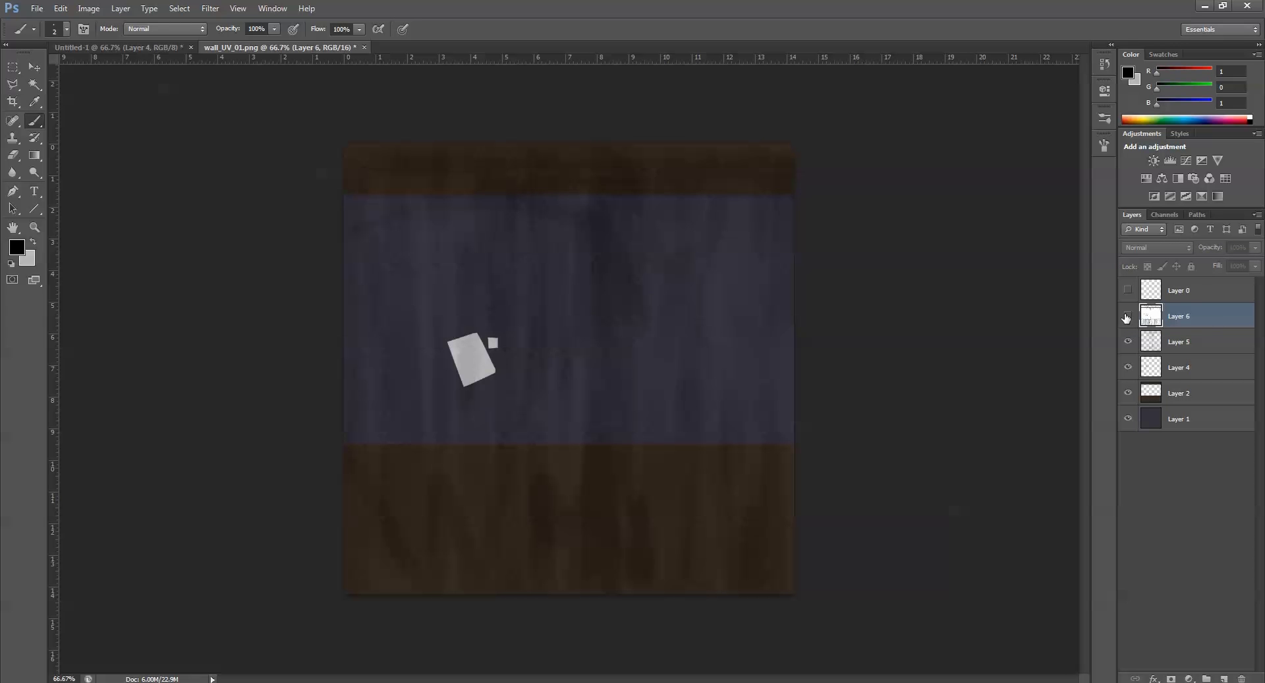
{"action": "left_click", "coordinate": [1127, 318]}
{"action": "left_click", "coordinate": [1127, 317]}
Merge Layers 5, 4, 2 and 1 into a single colour layer and duplicate it
{"action": "left_click", "coordinate": [1191, 342]}
{"action": "left_click", "coordinate": [1192, 422], "text": "shift"}
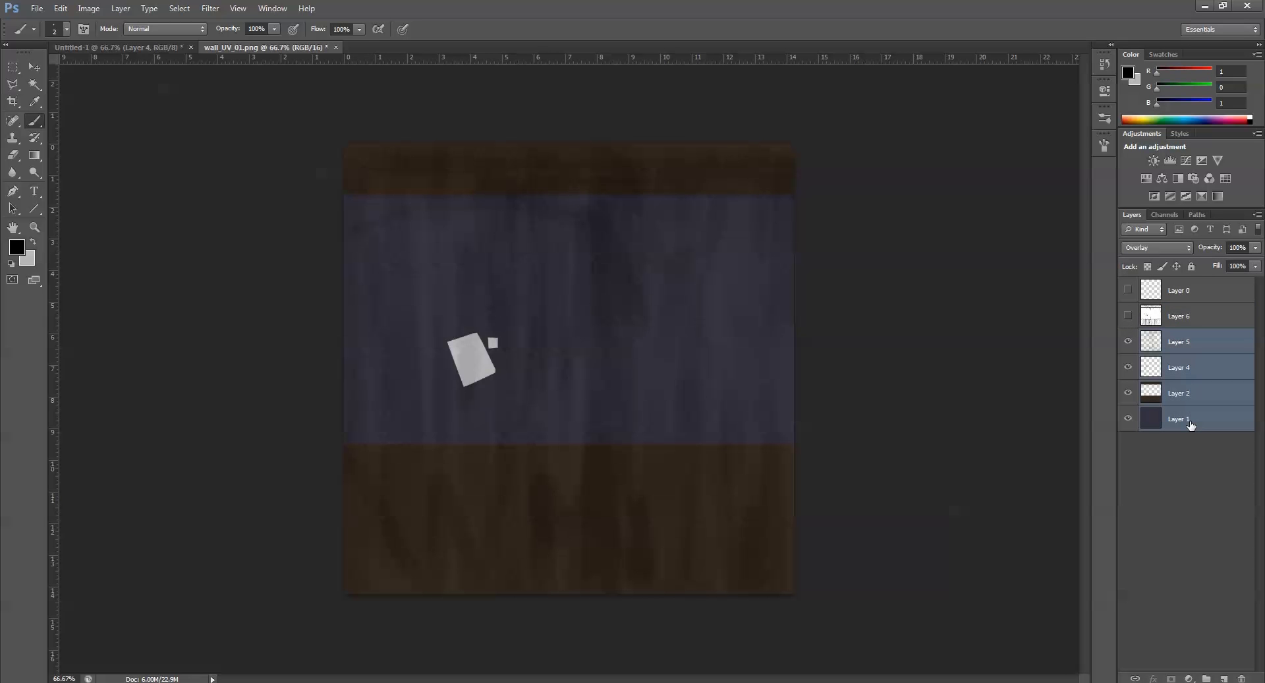
{"action": "key", "text": "ctrl+e"}
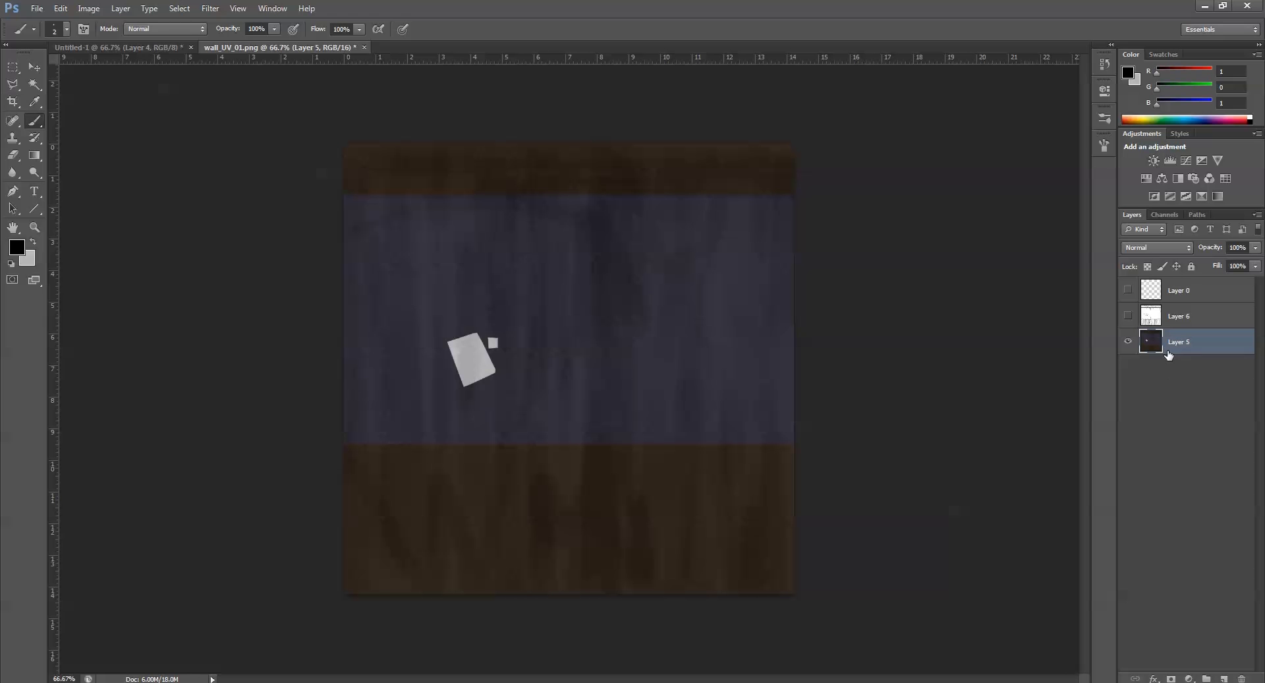
{"action": "key", "text": "ctrl+j"}
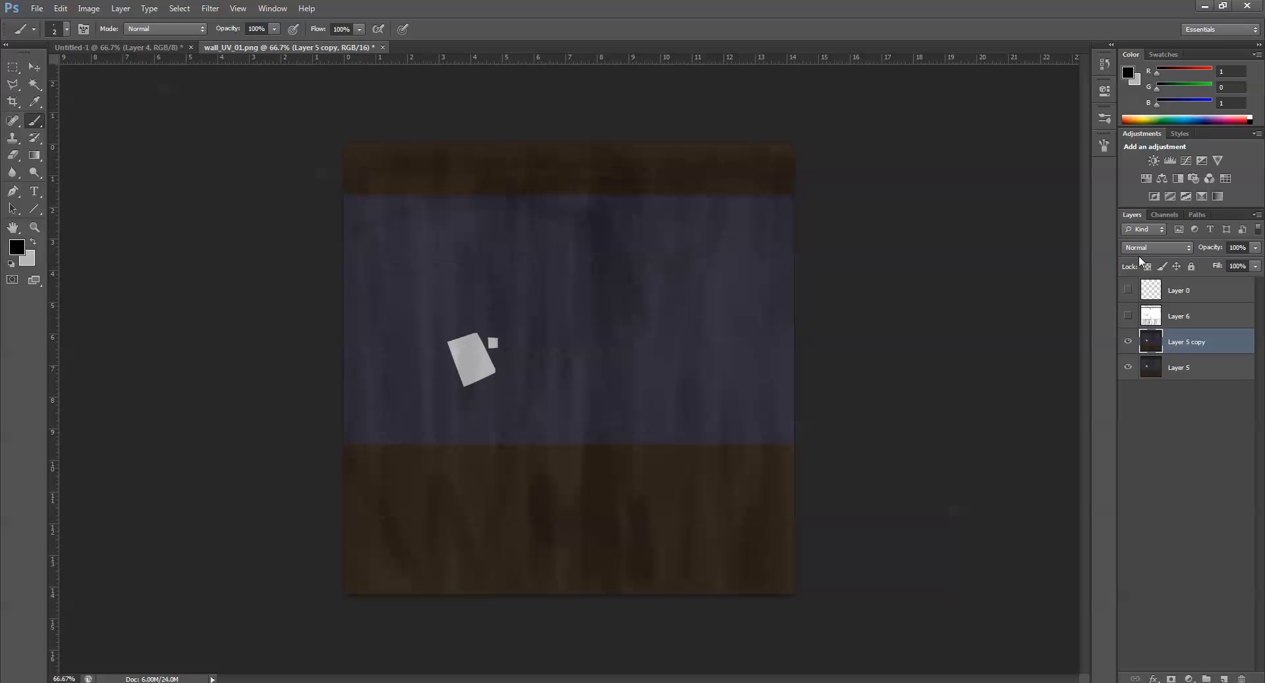
Check the game reference image in the Untitled-1 document and return to the wall_UV_01.png texture
{"action": "left_click", "coordinate": [144, 48]}
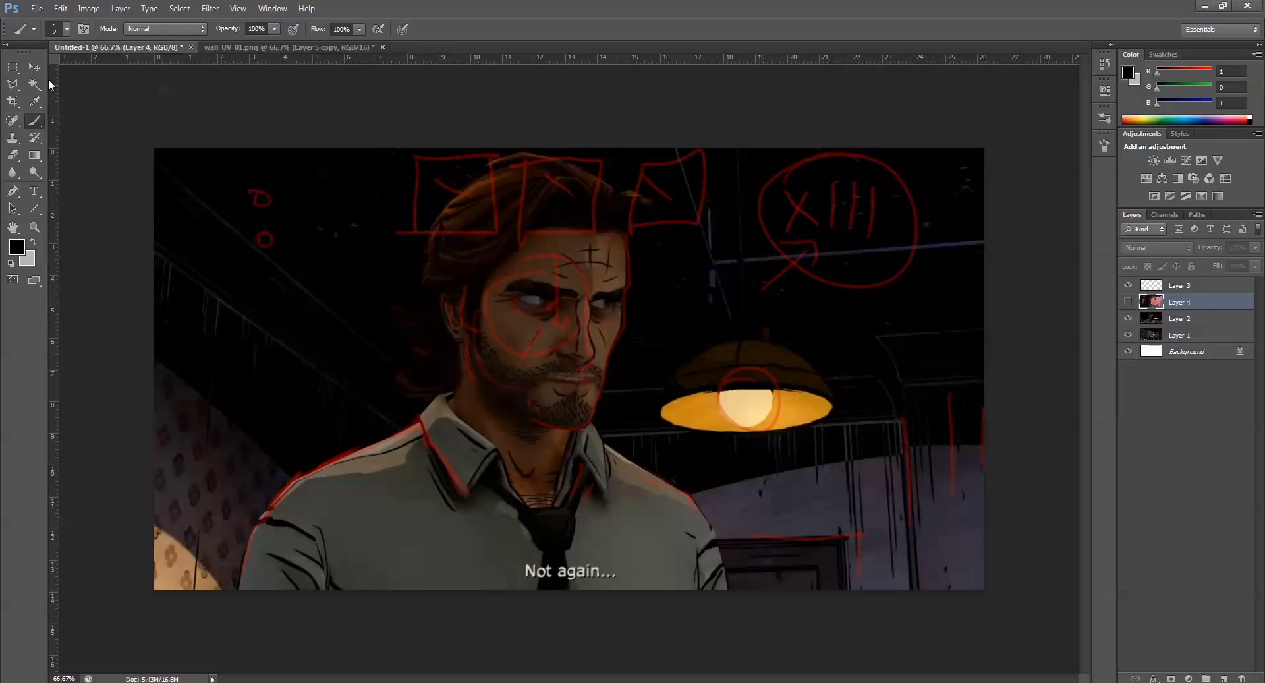
{"action": "left_click", "coordinate": [13, 67]}
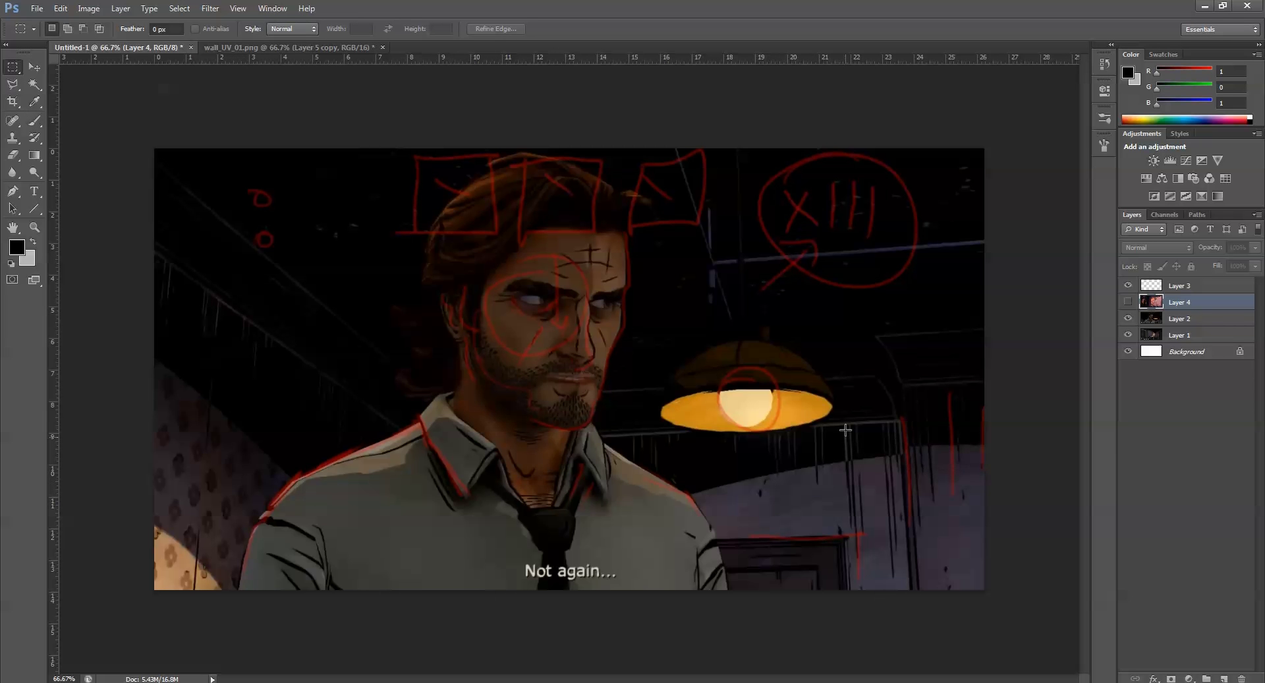
{"action": "left_click", "coordinate": [342, 47]}
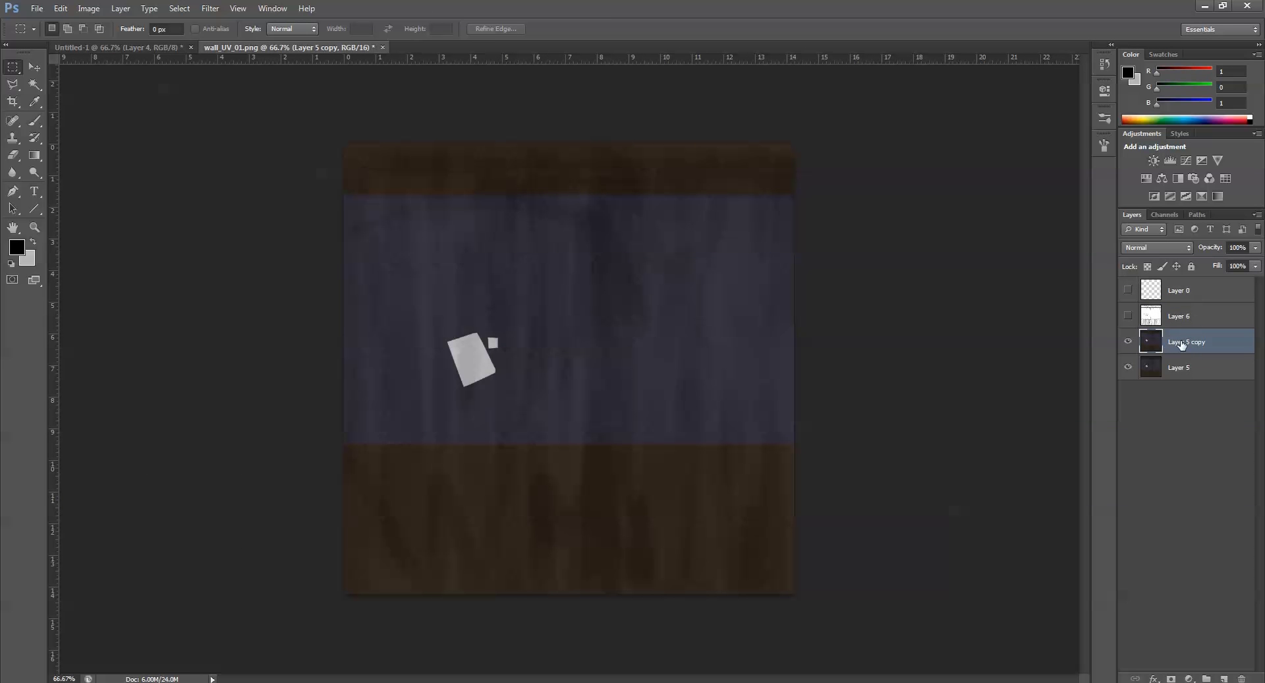
Put the Layer 5 copy into a group and add a Reveal All layer mask to that group
{"action": "key", "text": "ctrl+g"}
{"action": "left_click", "coordinate": [88, 8]}
{"action": "mouse_move", "coordinate": [131, 13]}
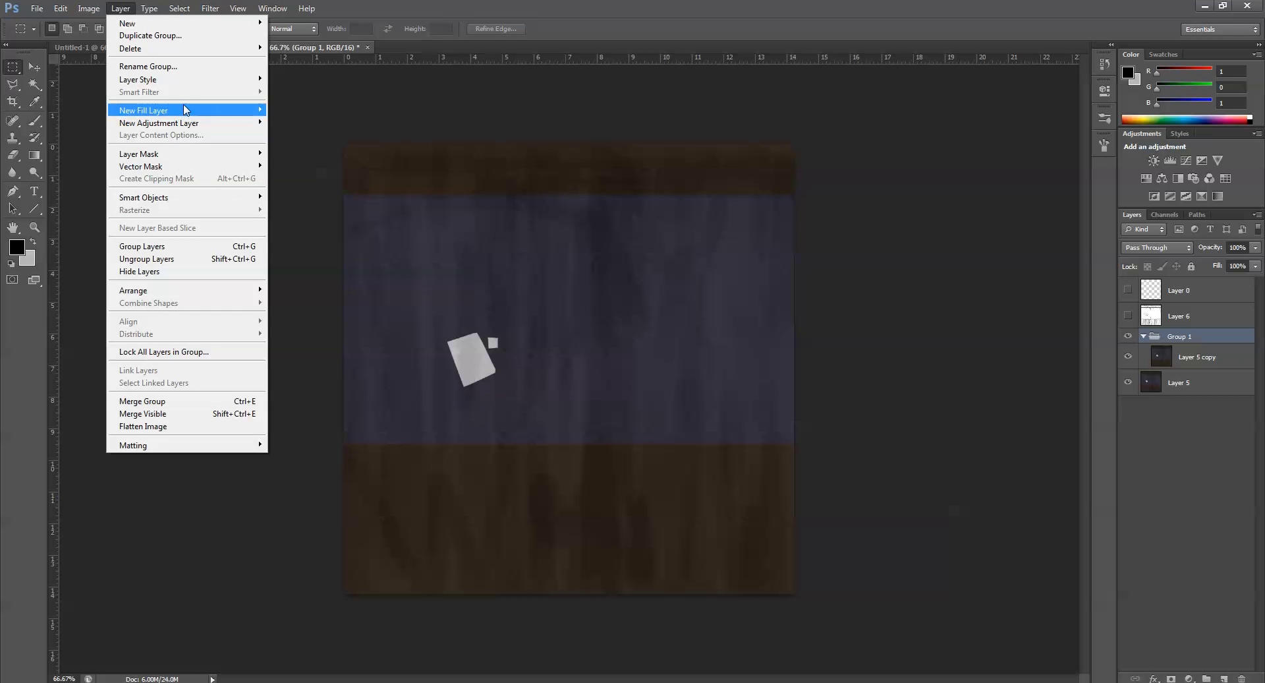
{"action": "mouse_move", "coordinate": [176, 112]}
{"action": "mouse_move", "coordinate": [162, 155]}
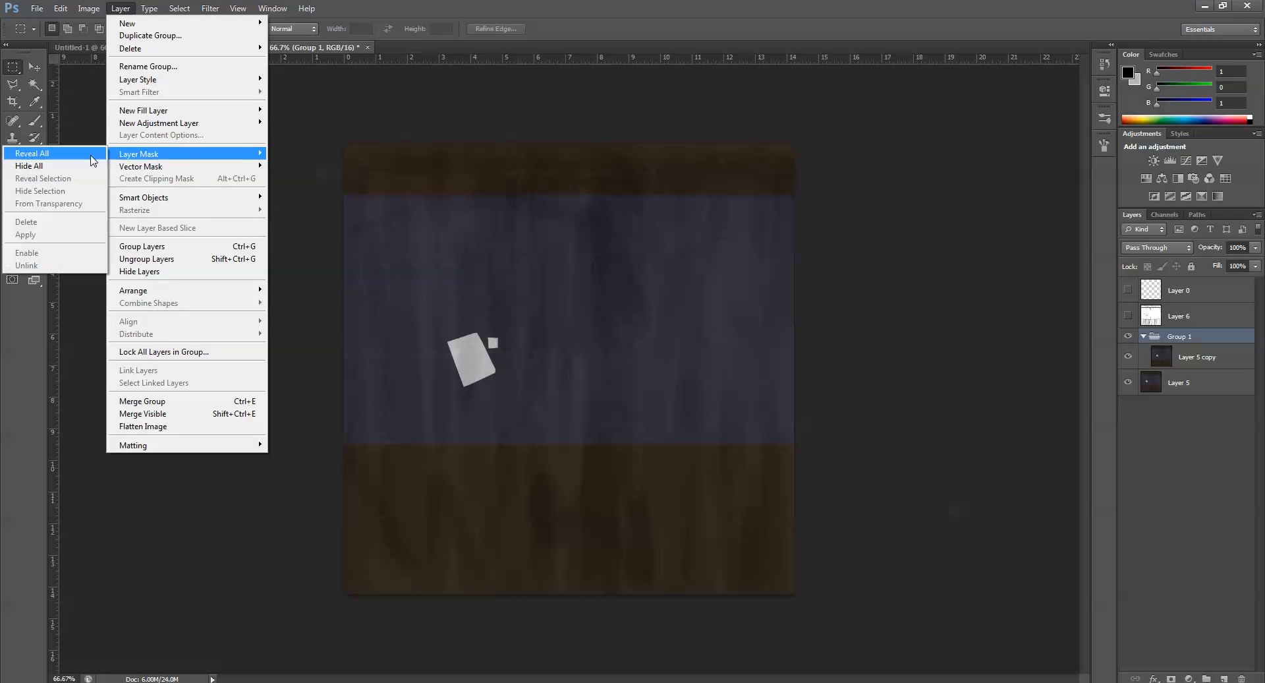
{"action": "left_click", "coordinate": [40, 154]}
Show the line art on Layer 6 and invert it to white lines on black
{"action": "left_click", "coordinate": [1172, 319]}
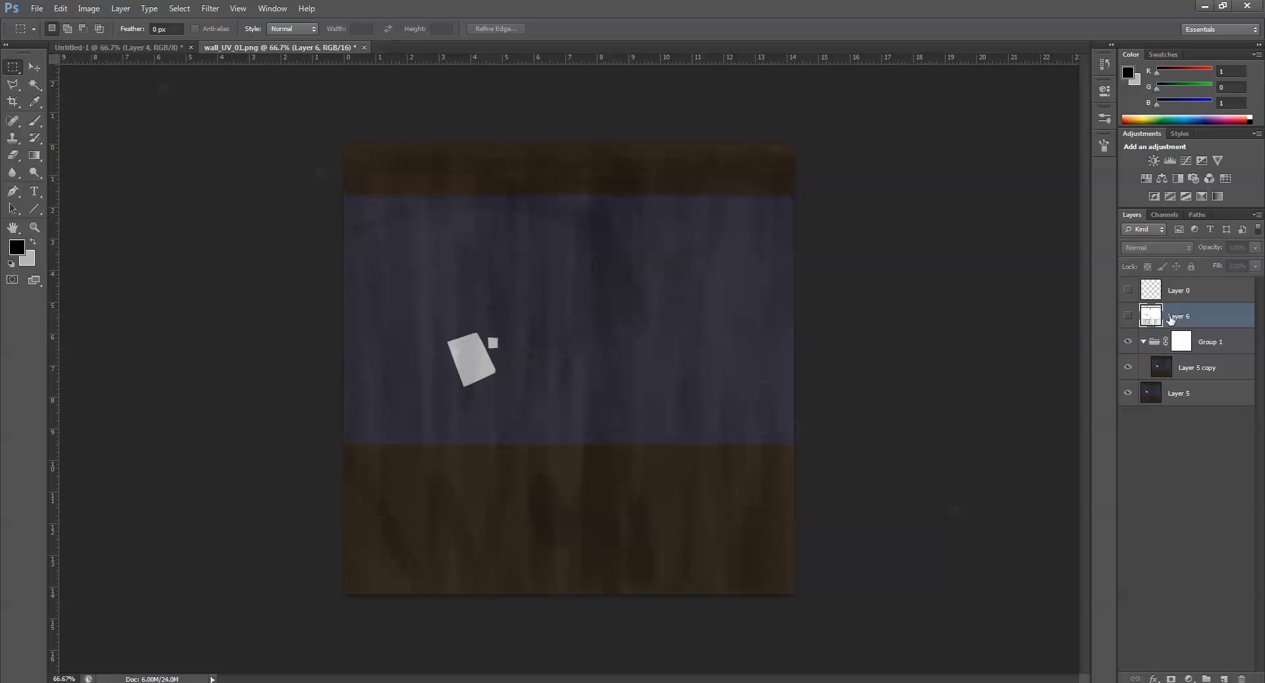
{"action": "left_click", "coordinate": [1128, 316]}
{"action": "key", "text": "ctrl+i"}
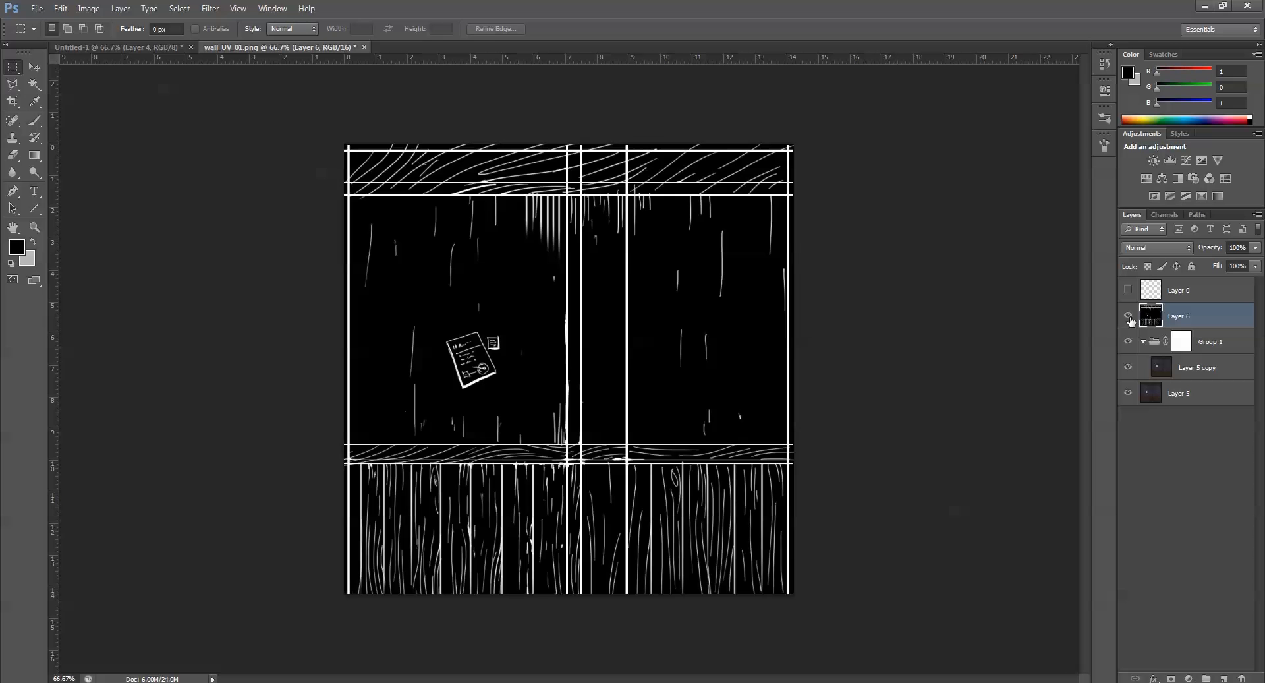
Paste the inverted line art into the mask of Group 1 and delete Layer 6
{"action": "left_click", "coordinate": [1184, 343], "text": "alt"}
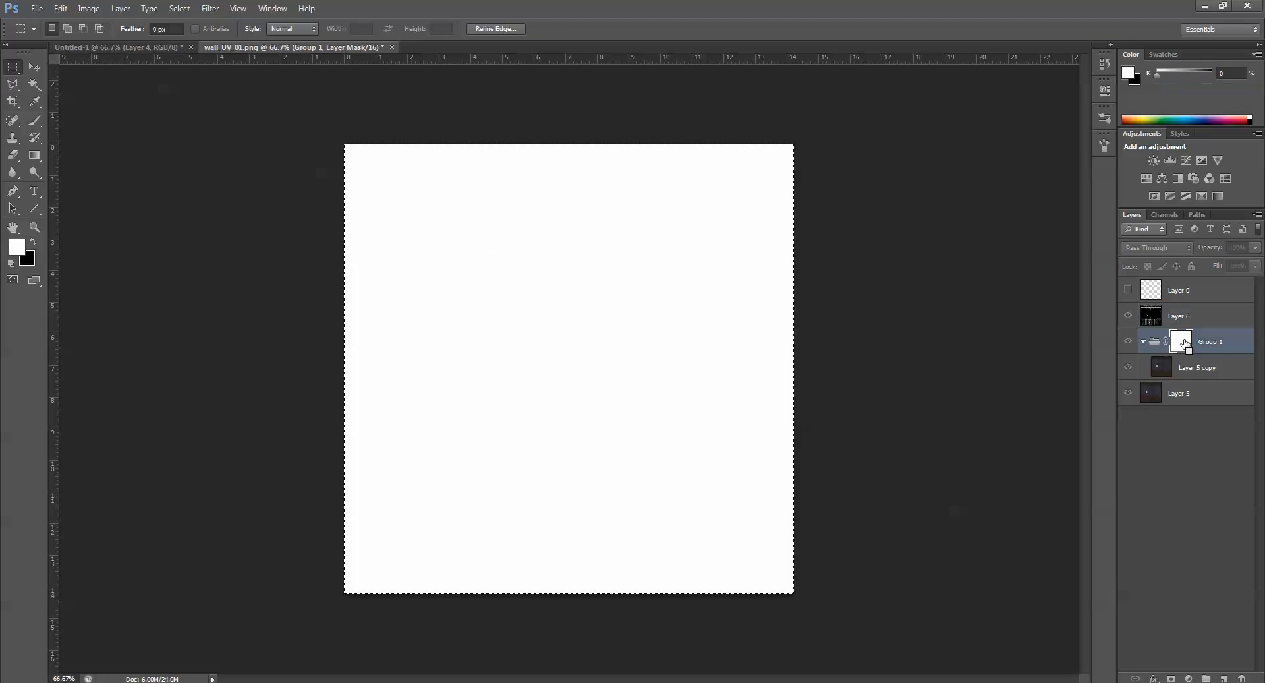
{"action": "key", "text": "ctrl+v"}
{"action": "left_click", "coordinate": [1216, 323]}
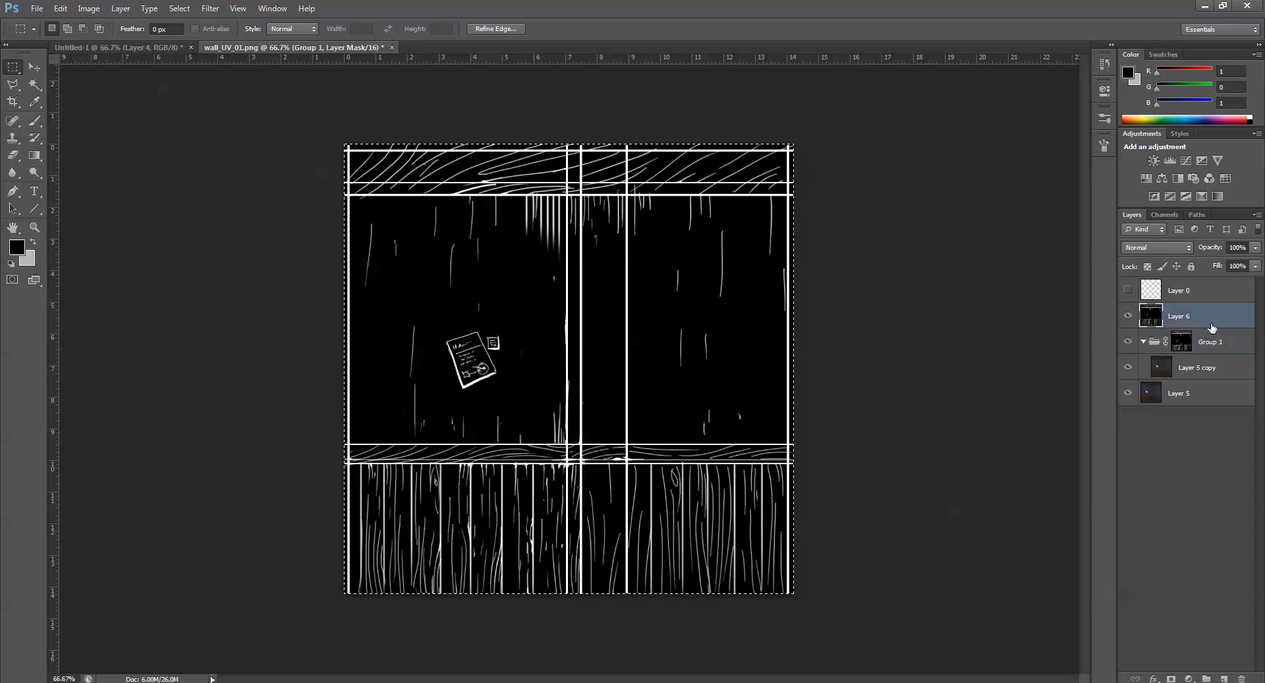
{"action": "left_click_drag", "start_coordinate": [1216, 323], "coordinate": [1242, 678]}
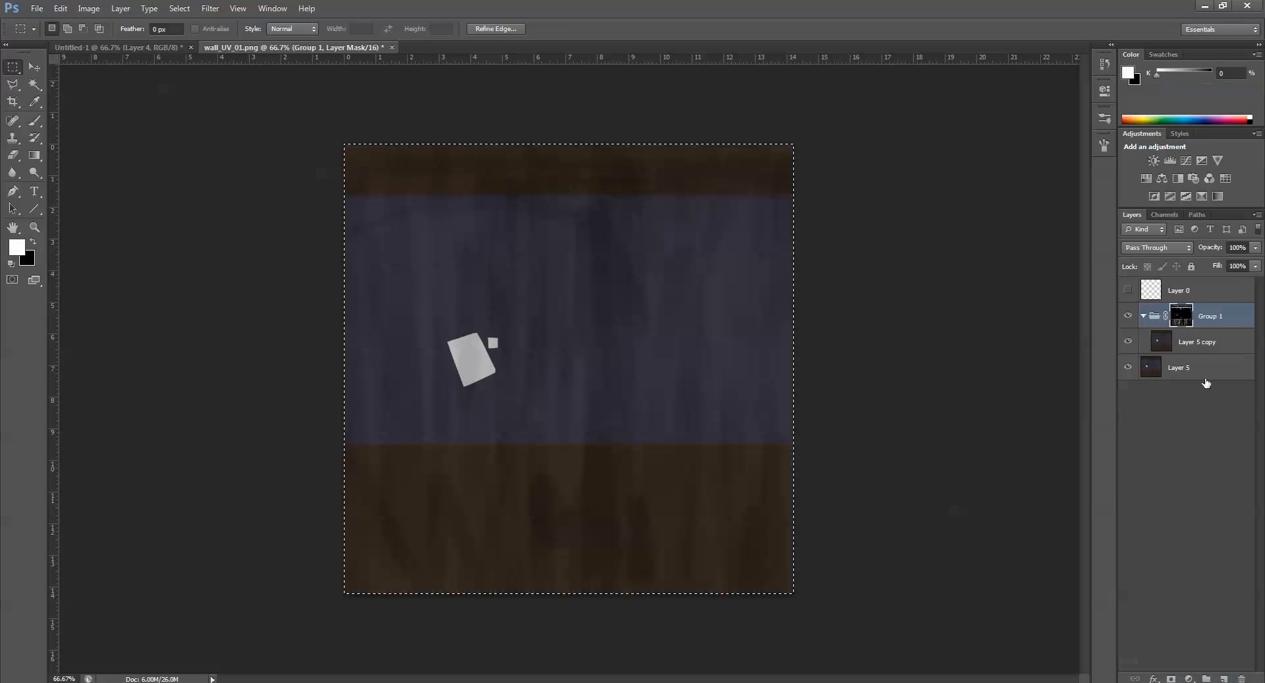
Fill the bottom Layer 5 with black and clear the selection
{"action": "left_click", "coordinate": [1196, 364]}
{"action": "key", "text": "alt+bracketright"}
{"action": "left_click", "coordinate": [1198, 366]}
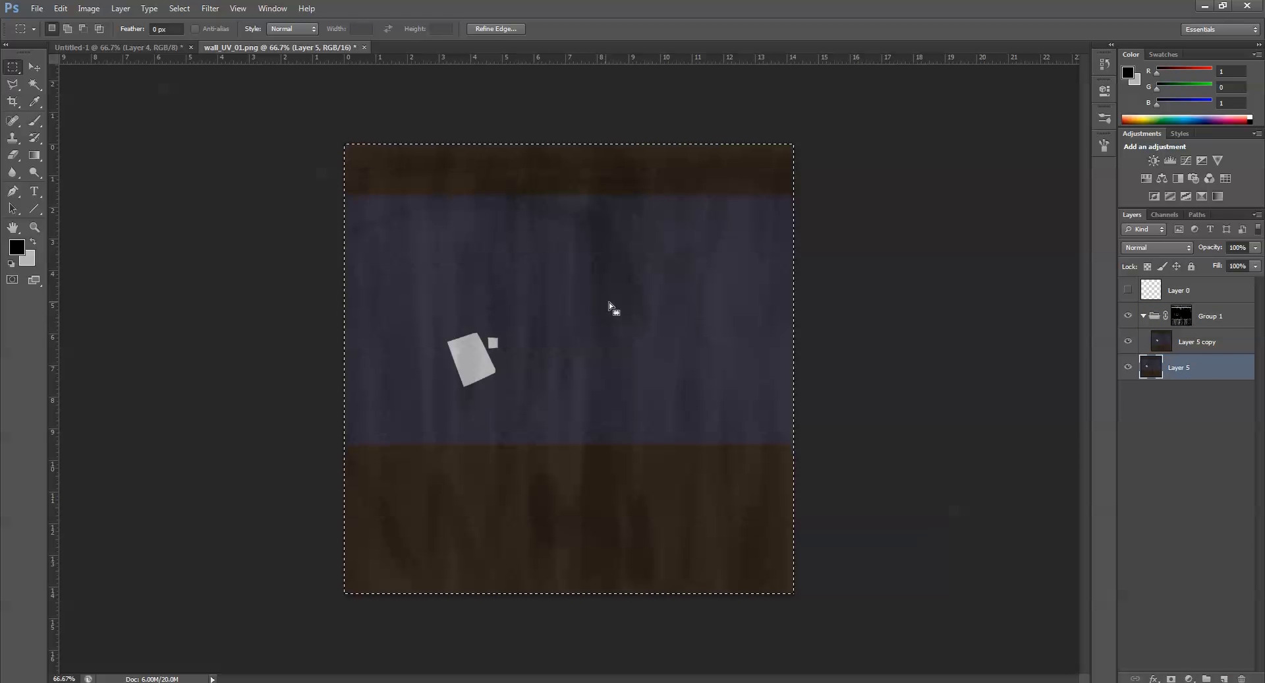
{"action": "left_click", "coordinate": [33, 242]}
{"action": "key", "text": "ctrl+BackSpace"}
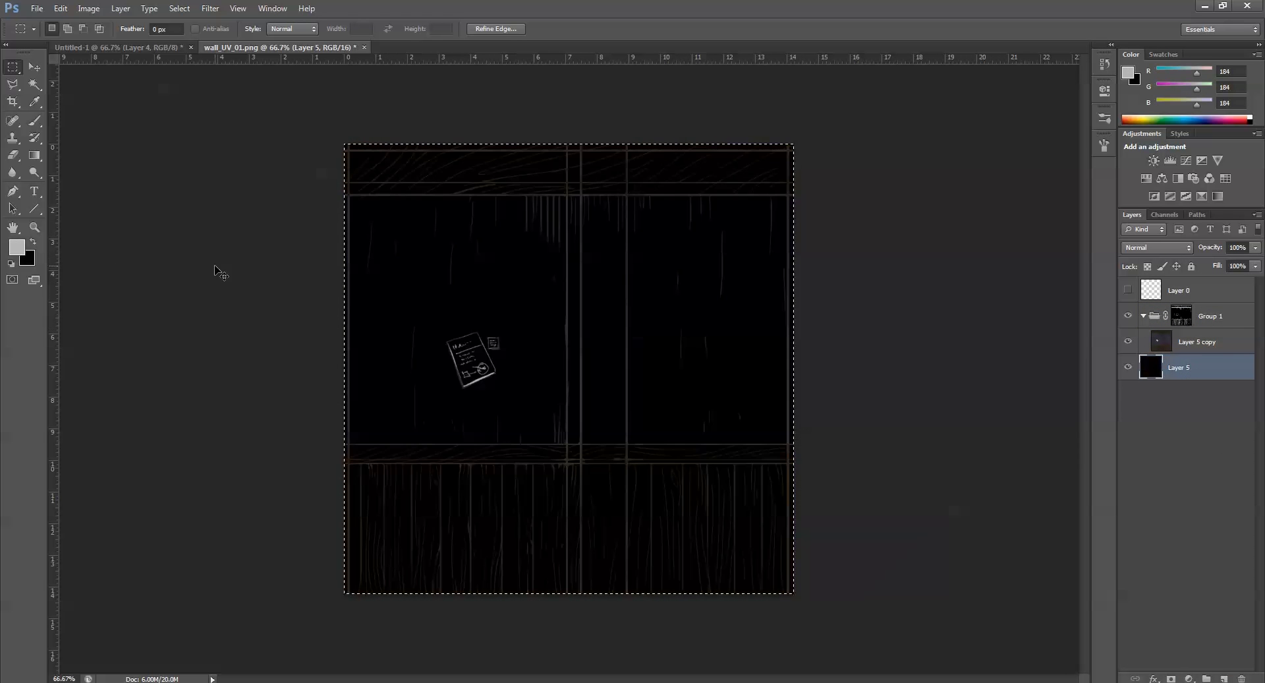
{"action": "key", "text": "ctrl+d"}
Brighten the Layer 5 copy with a Levels white input of 191, and merge the masked group with the black layer
{"action": "left_click", "coordinate": [1213, 342]}
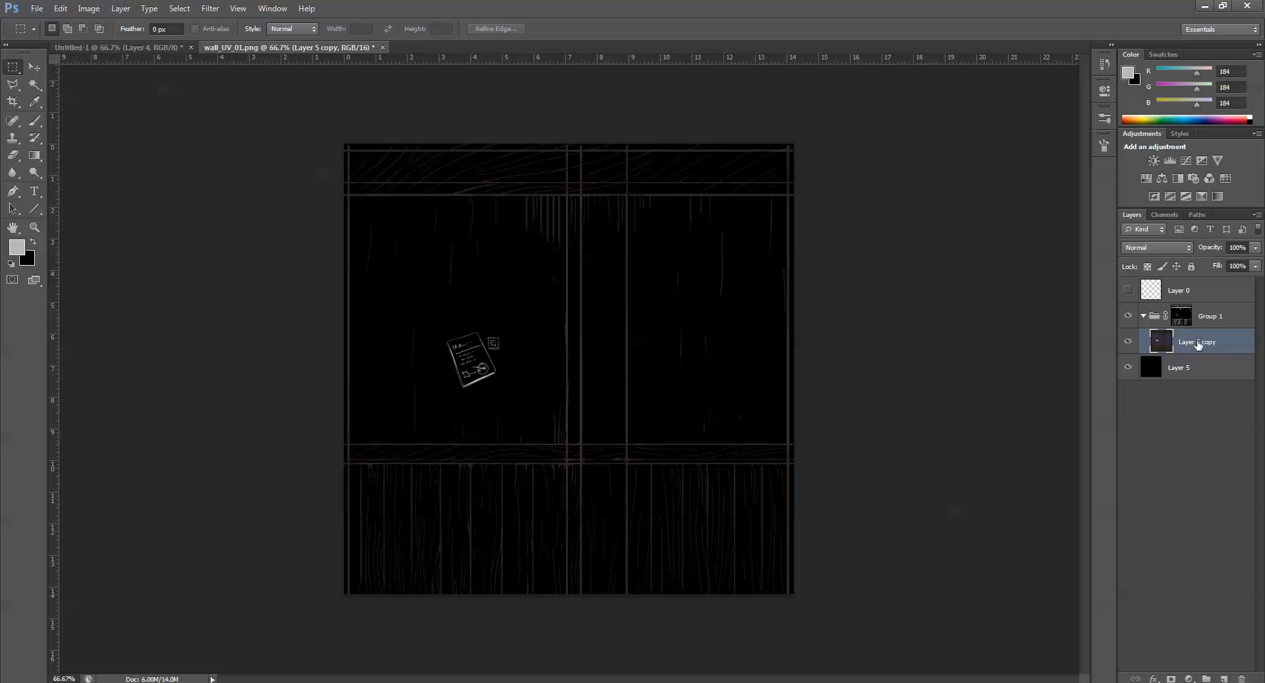
{"action": "key", "text": "ctrl+l"}
{"action": "left_click_drag", "start_coordinate": [951, 239], "coordinate": [919, 240]}
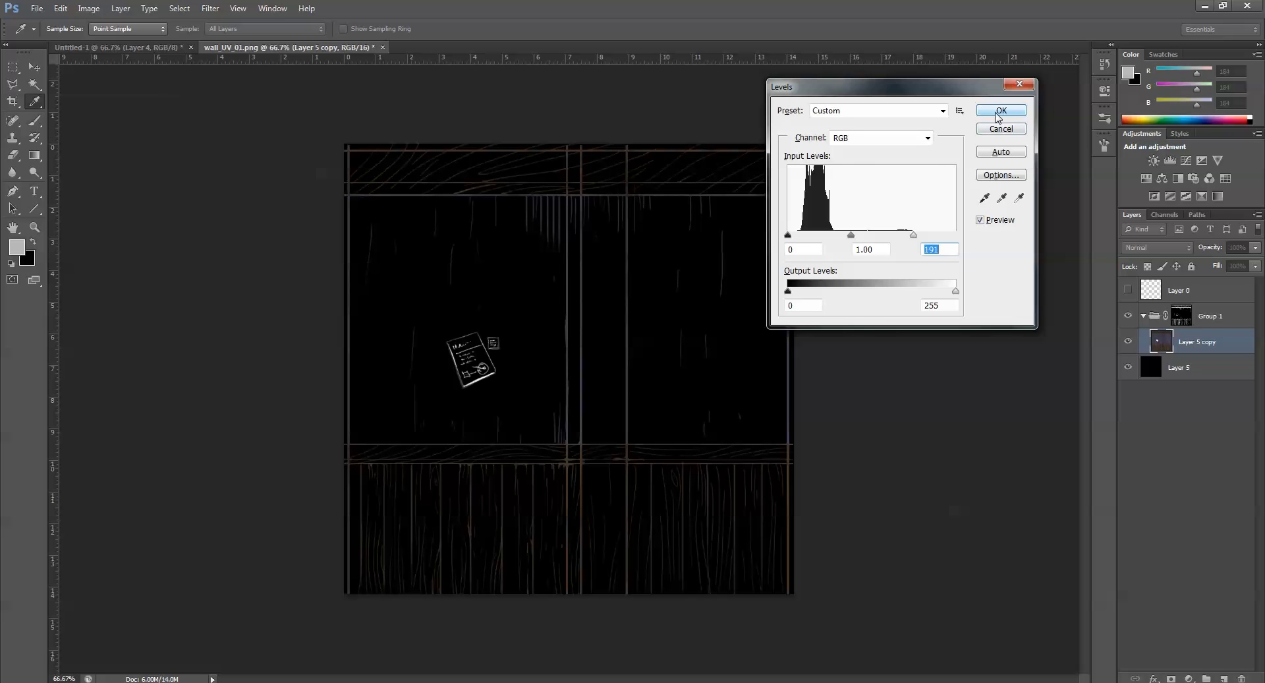
{"action": "left_click", "coordinate": [999, 112]}
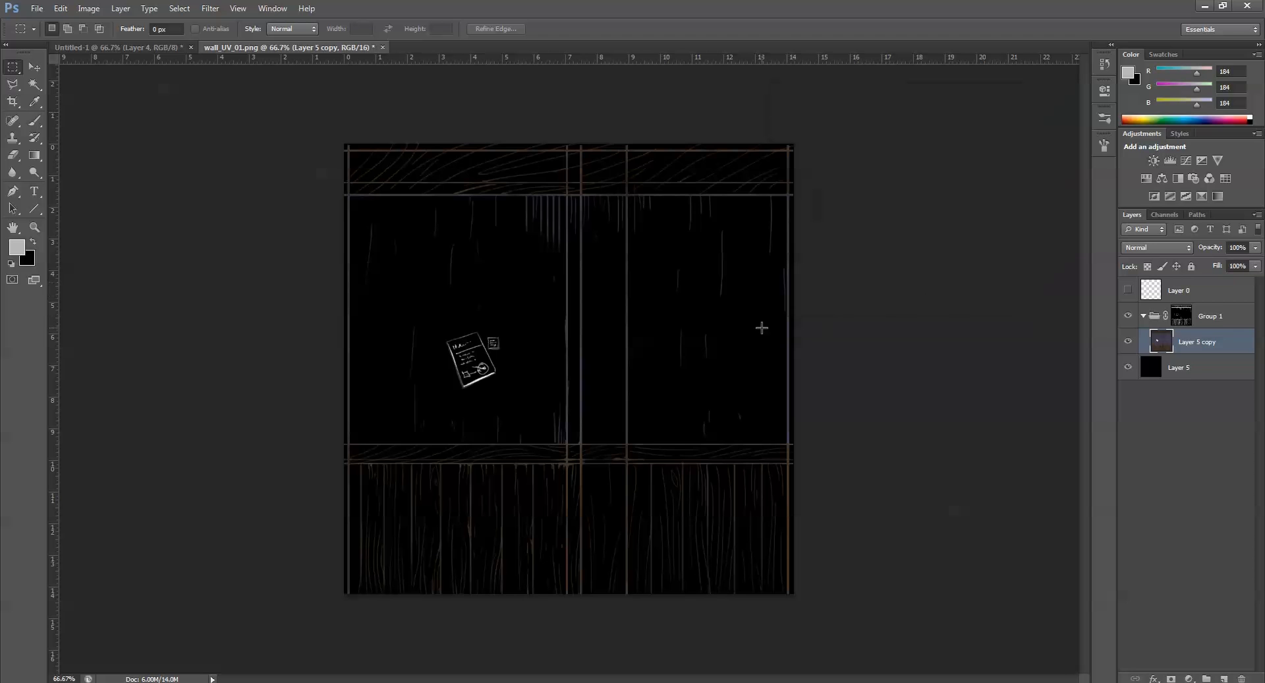
{"action": "key", "text": "ctrl+e"}
Save the texture as a PNG over wall_testure_test_02.png in the maps folder
{"action": "key", "text": "ctrl+shift+s"}
{"action": "left_click", "coordinate": [627, 345]}
{"action": "left_click", "coordinate": [618, 448]}
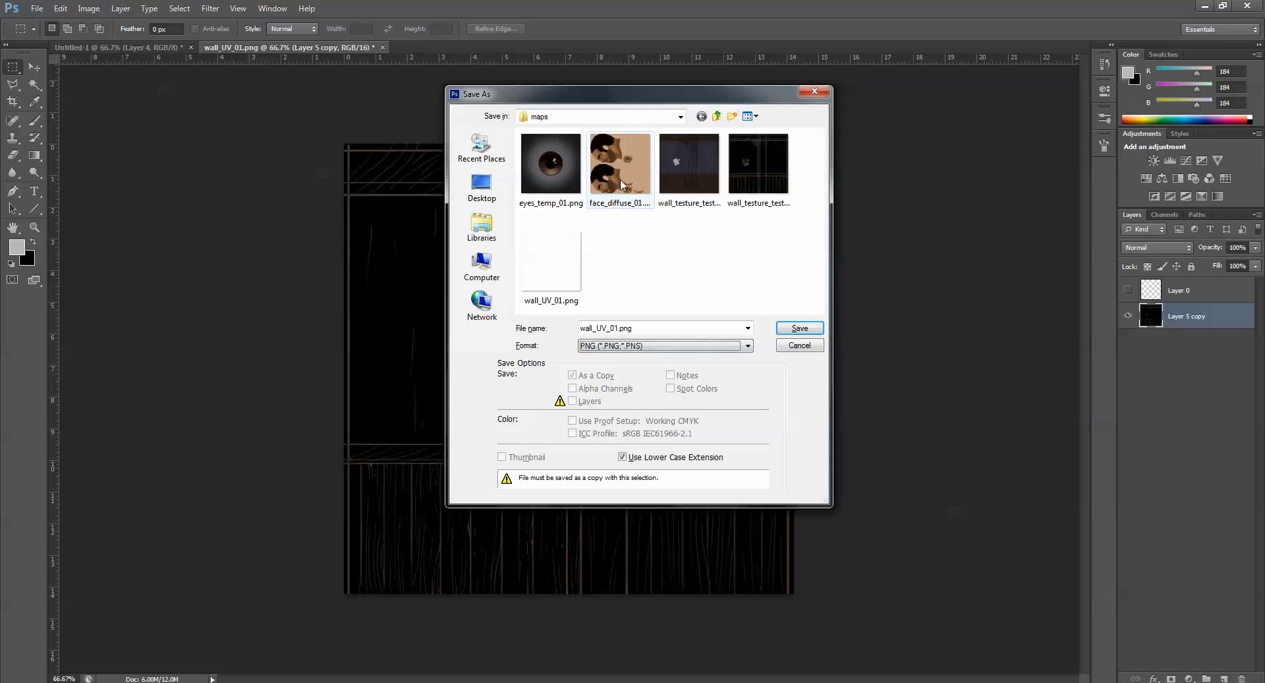
{"action": "left_click", "coordinate": [778, 172]}
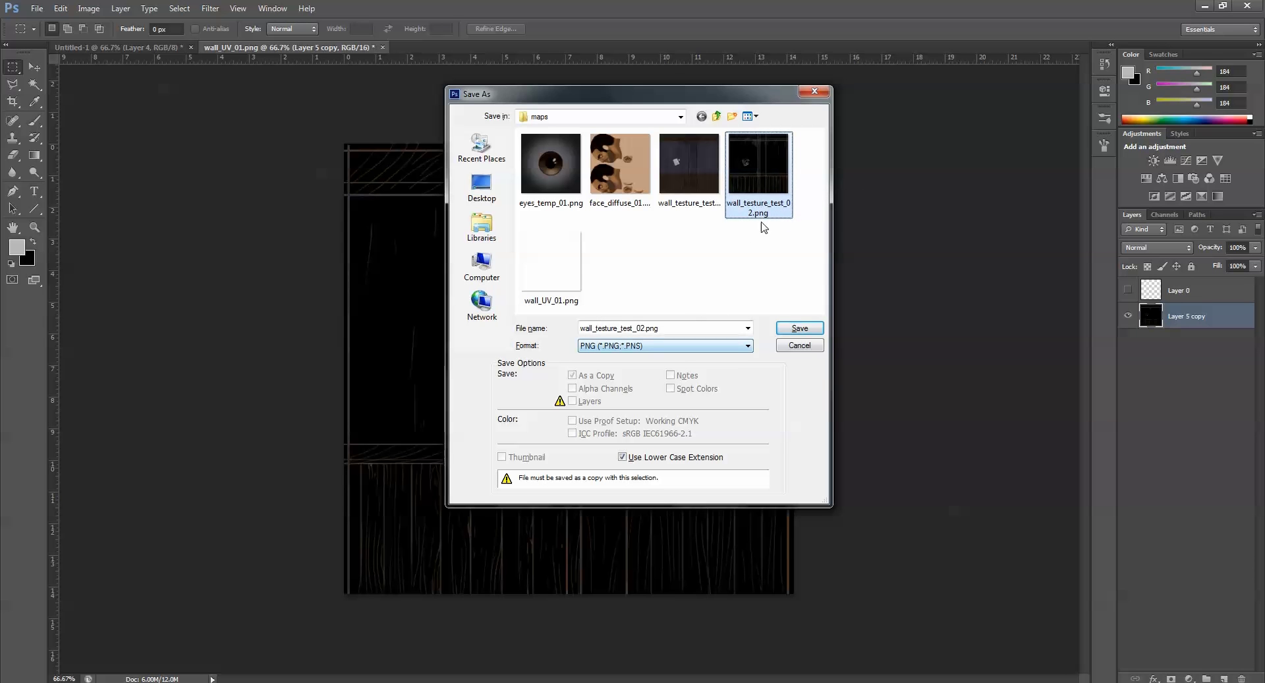
{"action": "left_click", "coordinate": [799, 328]}
{"action": "left_click", "coordinate": [607, 261]}
{"action": "left_click", "coordinate": [661, 222]}
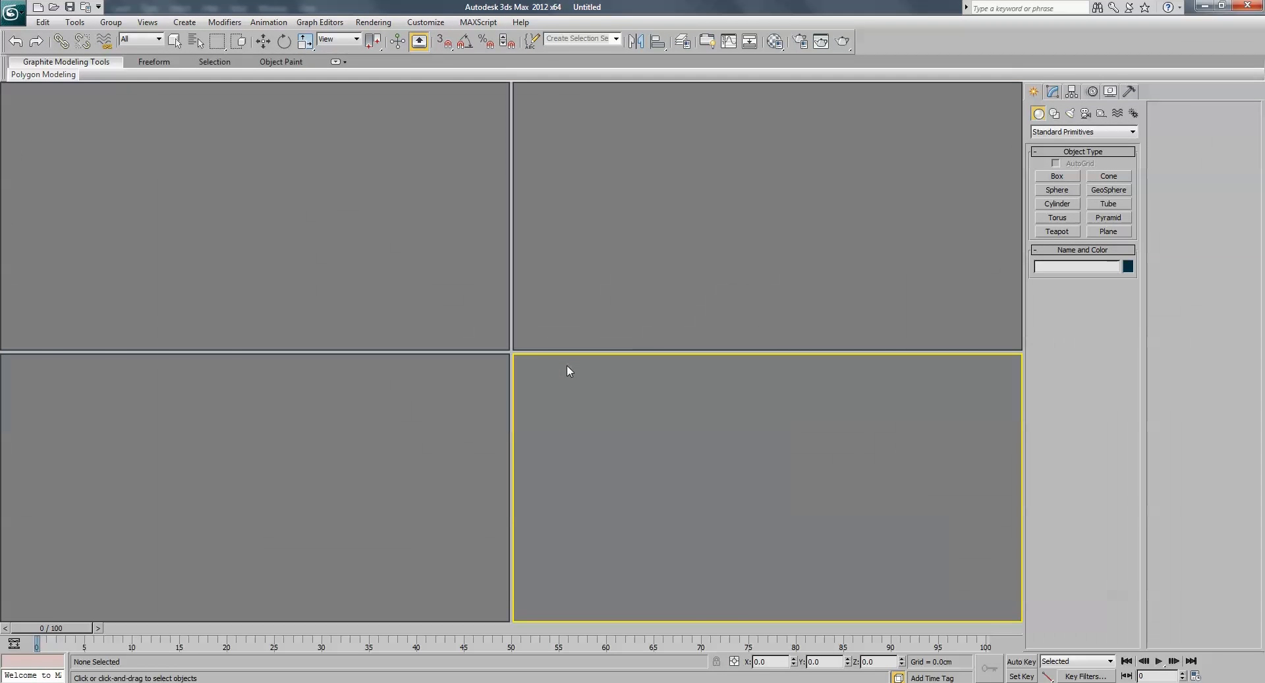
Switch to 3ds Max and open the scene wolf_wip_03.max
{"action": "left_click", "coordinate": [12, 12]}
{"action": "left_click", "coordinate": [144, 101]}
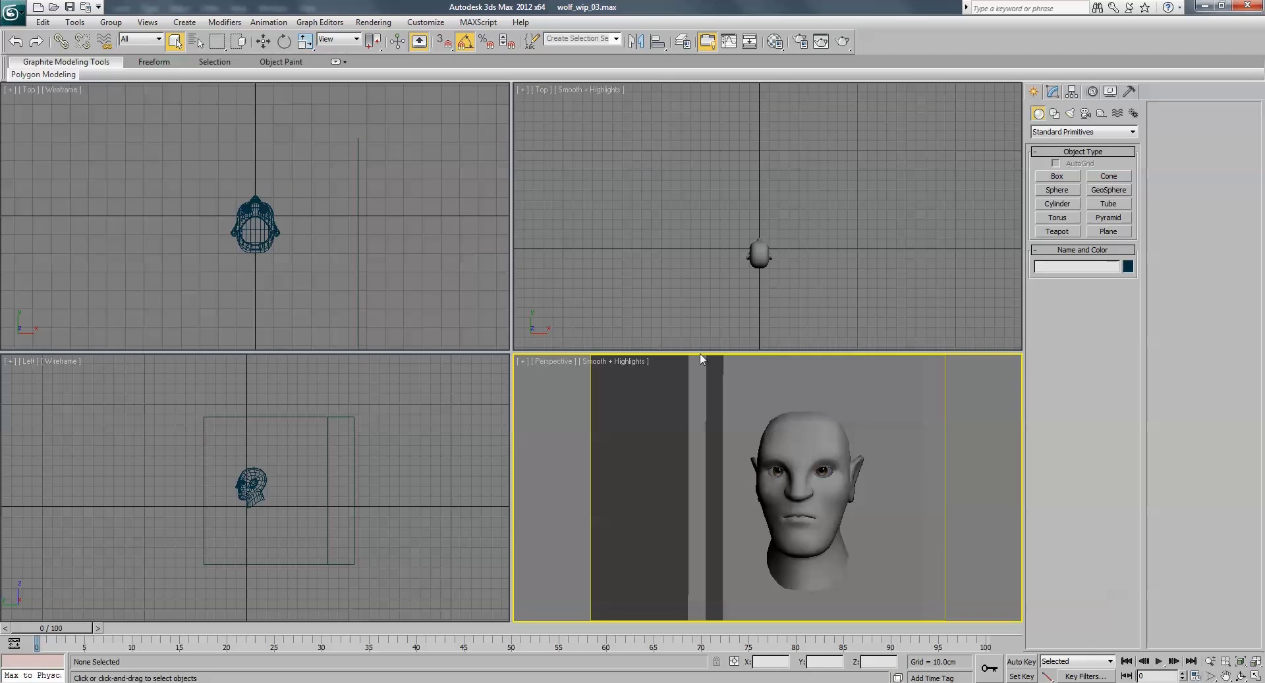
Examine the head model and its mesh in the Perspective view, with edged faces on and off
{"action": "mouse_move", "coordinate": [812, 448]}
{"action": "middle_mouse_down", "text": "alt"}
{"action": "mouse_move", "coordinate": [796, 455]}
{"action": "mouse_move", "coordinate": [805, 483]}
{"action": "mouse_move", "coordinate": [793, 477]}
{"action": "mouse_move", "coordinate": [813, 401]}
{"action": "mouse_move", "coordinate": [788, 489]}
{"action": "middle_mouse_up", "text": "alt"}
{"action": "scroll", "coordinate": [796, 455], "scroll_direction": "down", "scroll_amount": 4}
{"action": "key", "text": "F4"}
{"action": "scroll", "coordinate": [793, 477], "scroll_direction": "up", "scroll_amount": 2}
{"action": "scroll", "coordinate": [811, 445], "scroll_direction": "up", "scroll_amount": 2}
{"action": "scroll", "coordinate": [805, 432], "scroll_direction": "up", "scroll_amount": 2}
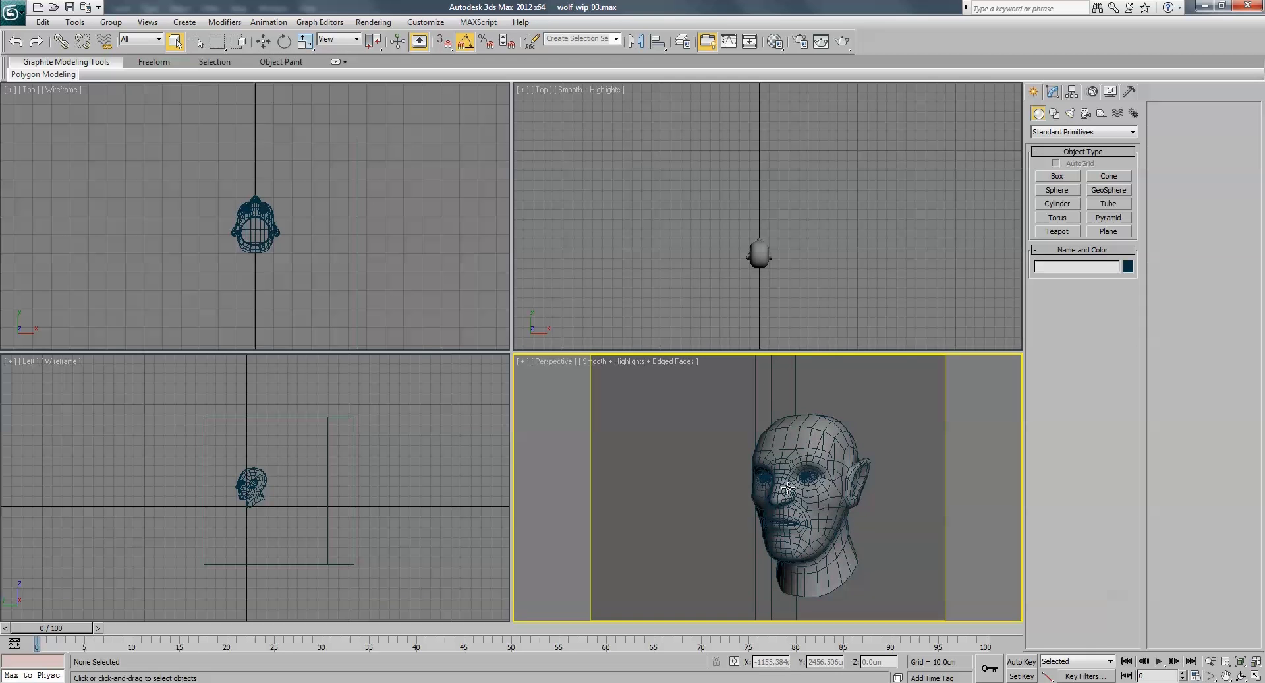
{"action": "left_click", "coordinate": [802, 455]}
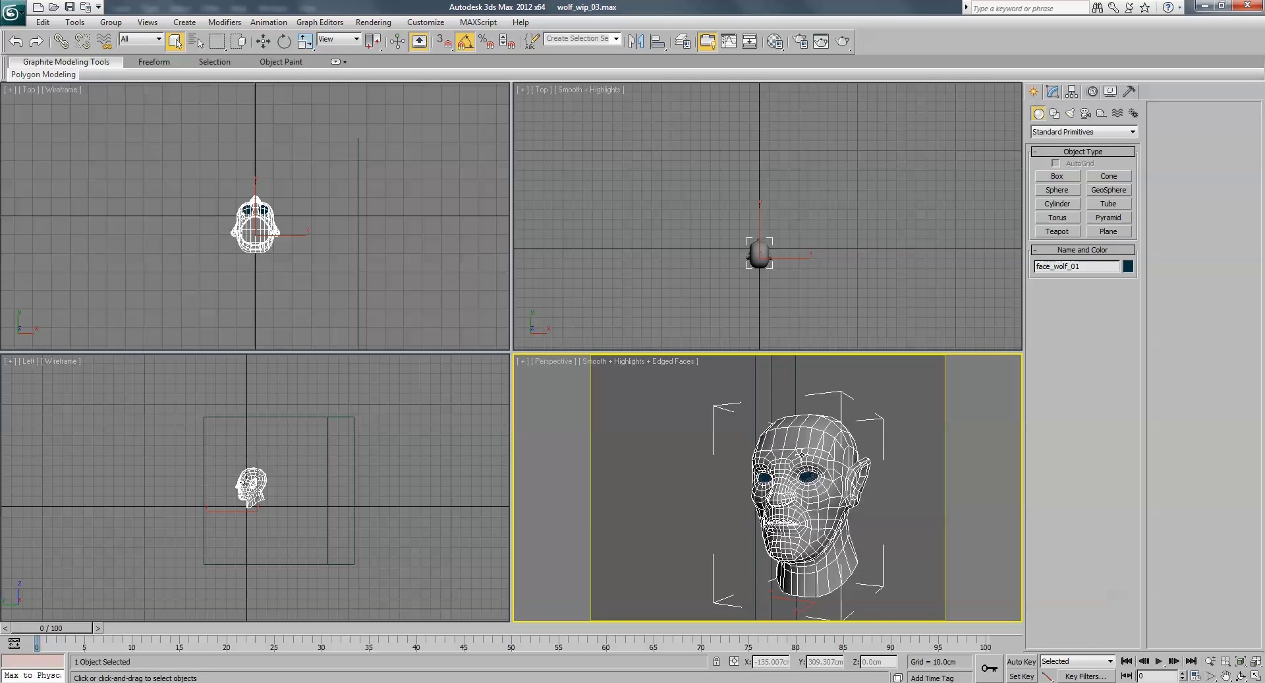
{"action": "left_click", "coordinate": [865, 320]}
{"action": "middle_click_drag", "start_coordinate": [869, 415], "coordinate": [869, 401]}
{"action": "key", "text": "F4"}
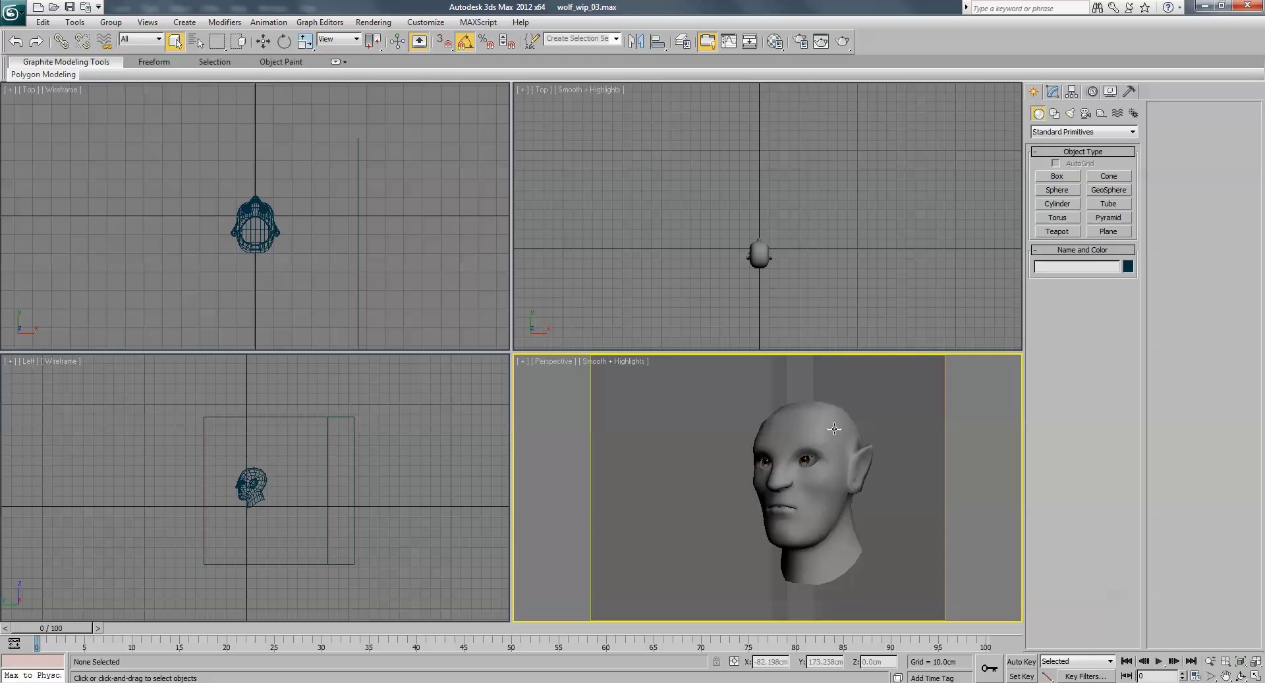
{"action": "key", "text": "F4"}
{"action": "key", "text": "F4"}
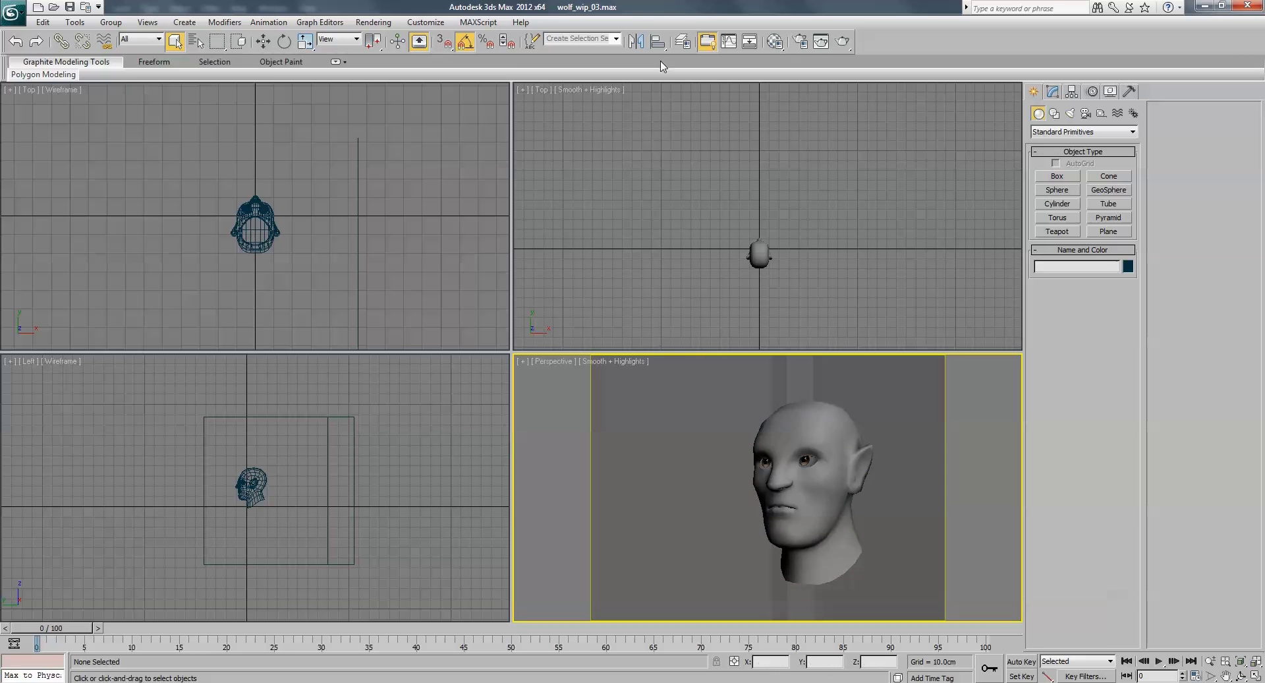
Name an unused standard material face_material_01 in the Material Editor
{"action": "left_click", "coordinate": [775, 41]}
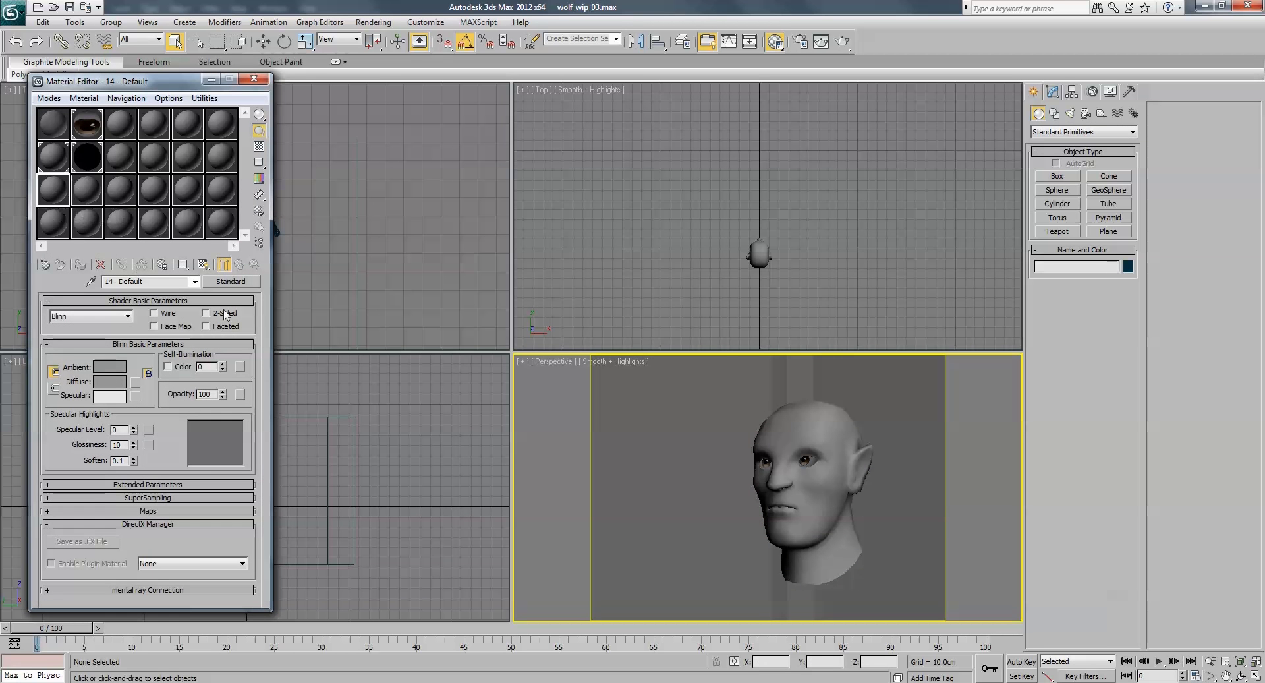
{"action": "left_click", "coordinate": [112, 281]}
{"action": "type", "text": "fa"}
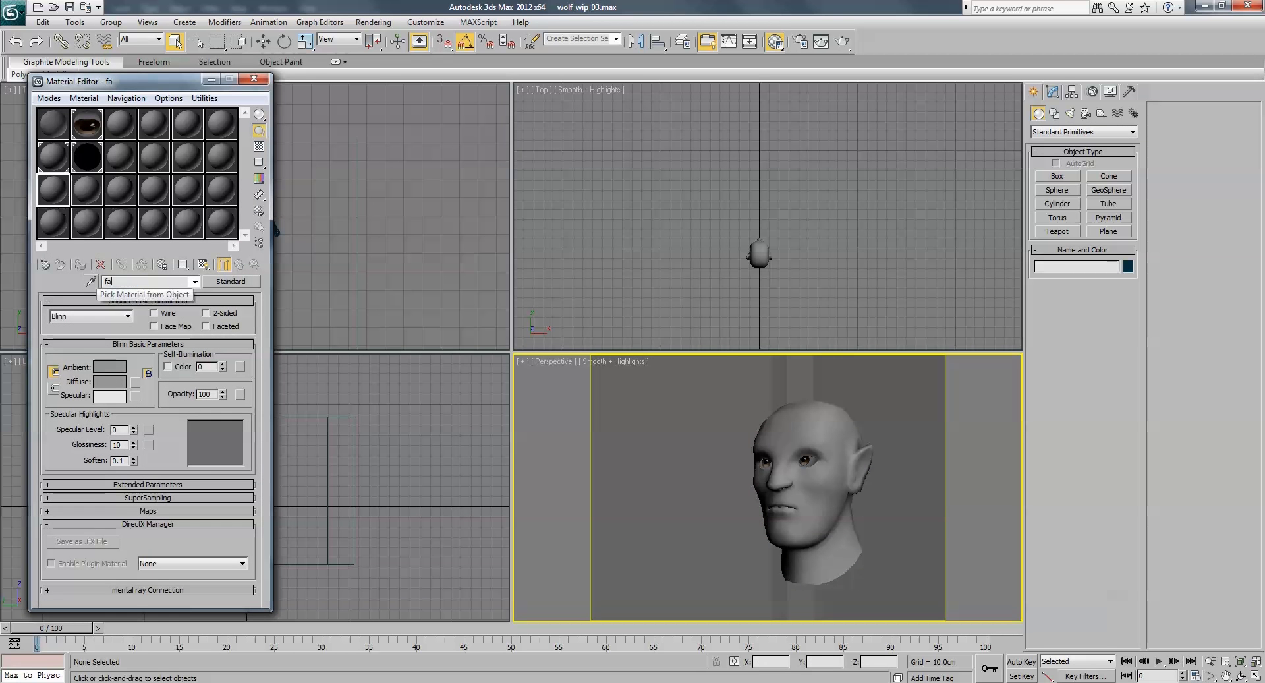
{"action": "type", "text": "ce_material_01"}
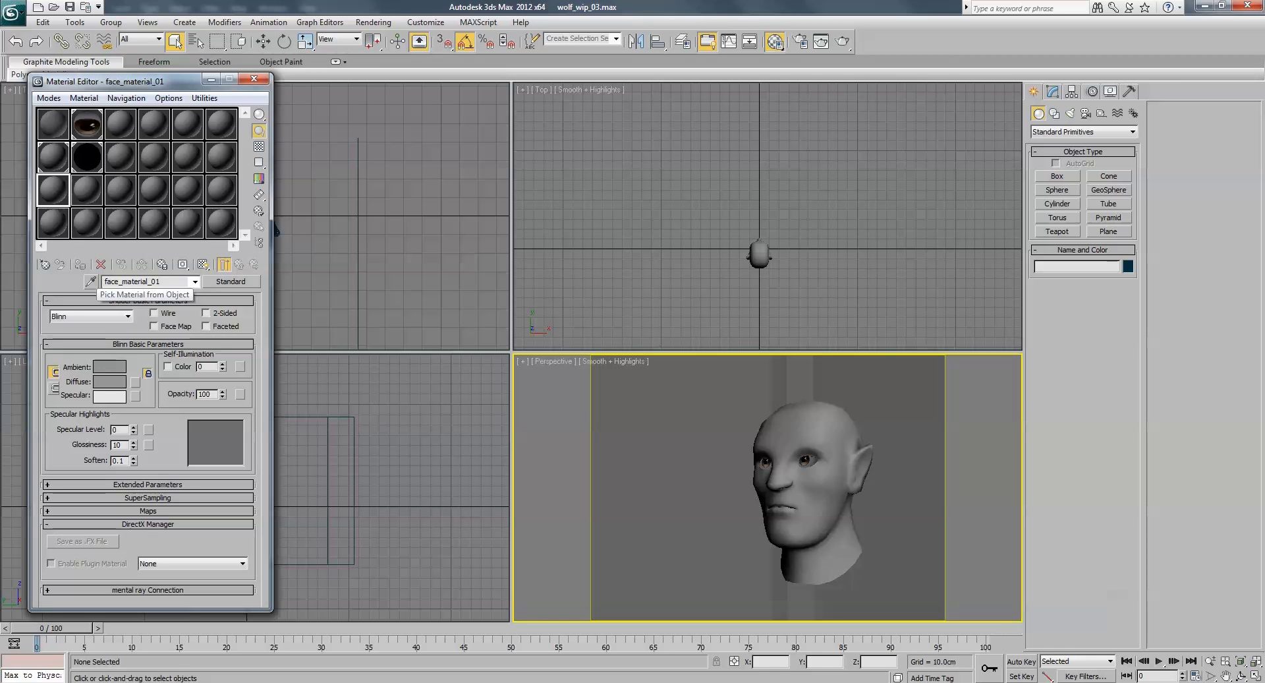
Assign face_material_01 to the head, with self-illumination at 100 and a pure white diffuse colour
{"action": "left_click_drag", "start_coordinate": [57, 197], "coordinate": [793, 415]}
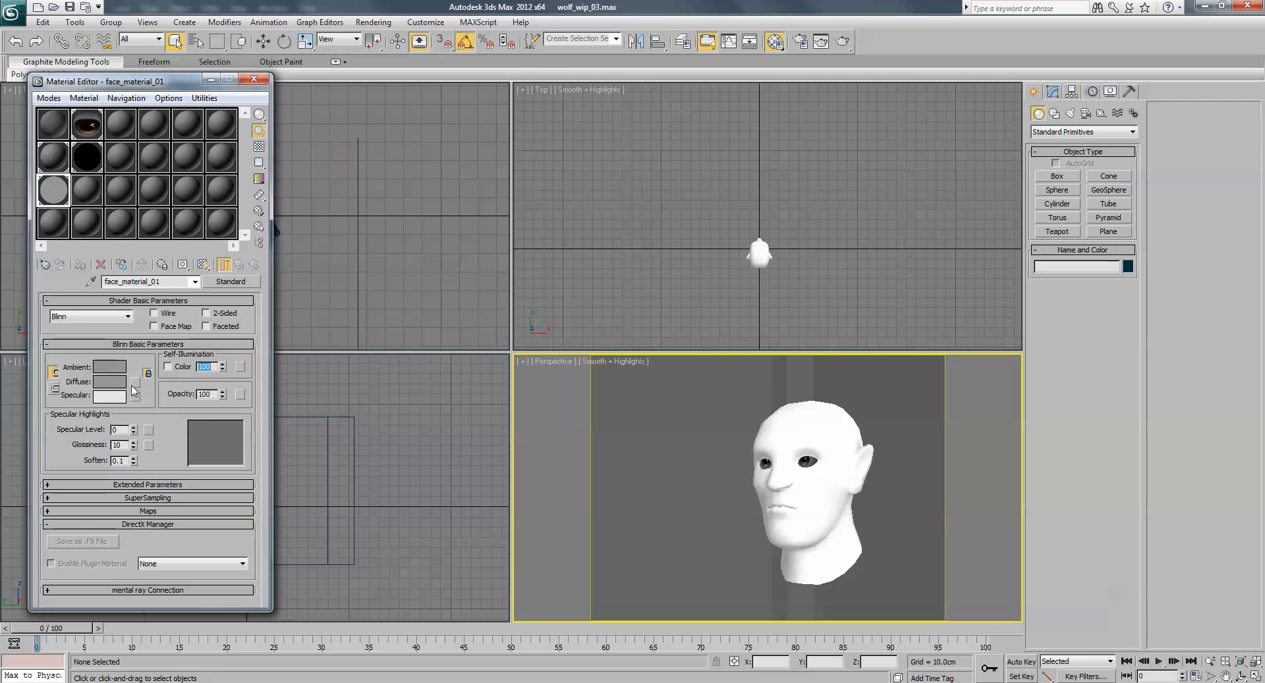
{"action": "left_click", "coordinate": [111, 383]}
{"action": "left_click_drag", "start_coordinate": [382, 129], "coordinate": [436, 194]}
{"action": "left_click", "coordinate": [481, 193]}
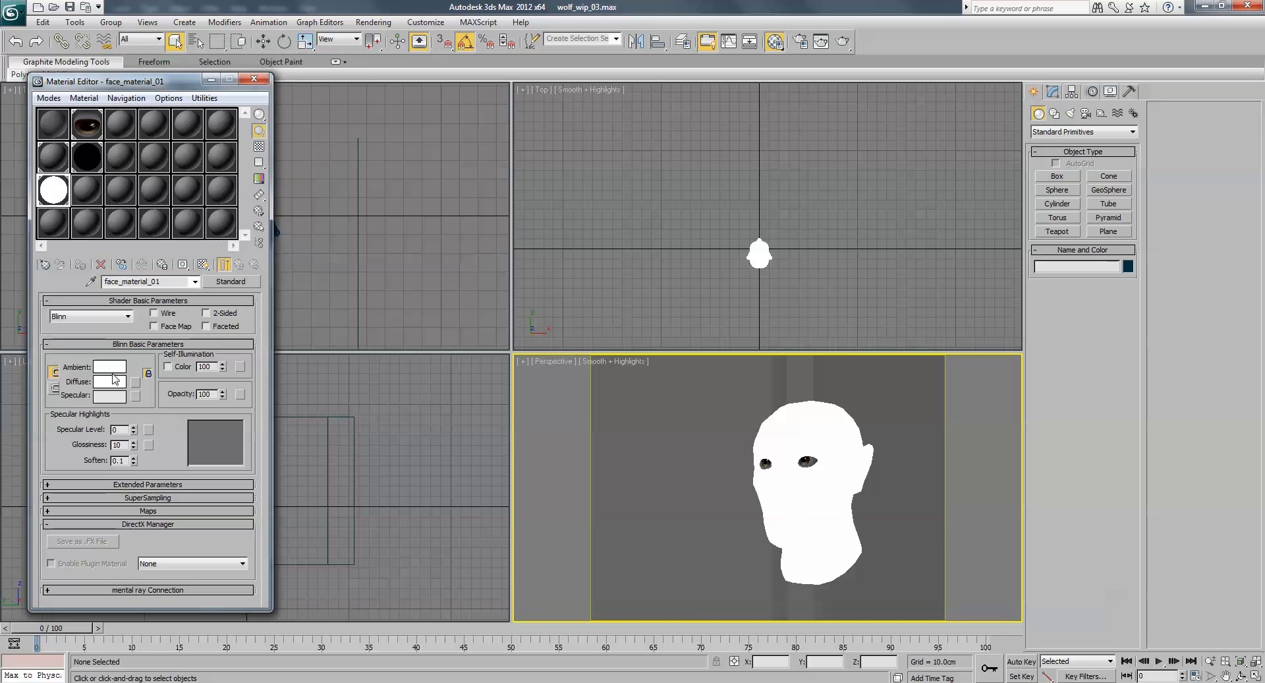
Add a Mix map to the diffuse colour of face_material_01 and a Gradient Ramp map to its mix amount
{"action": "left_click", "coordinate": [135, 382]}
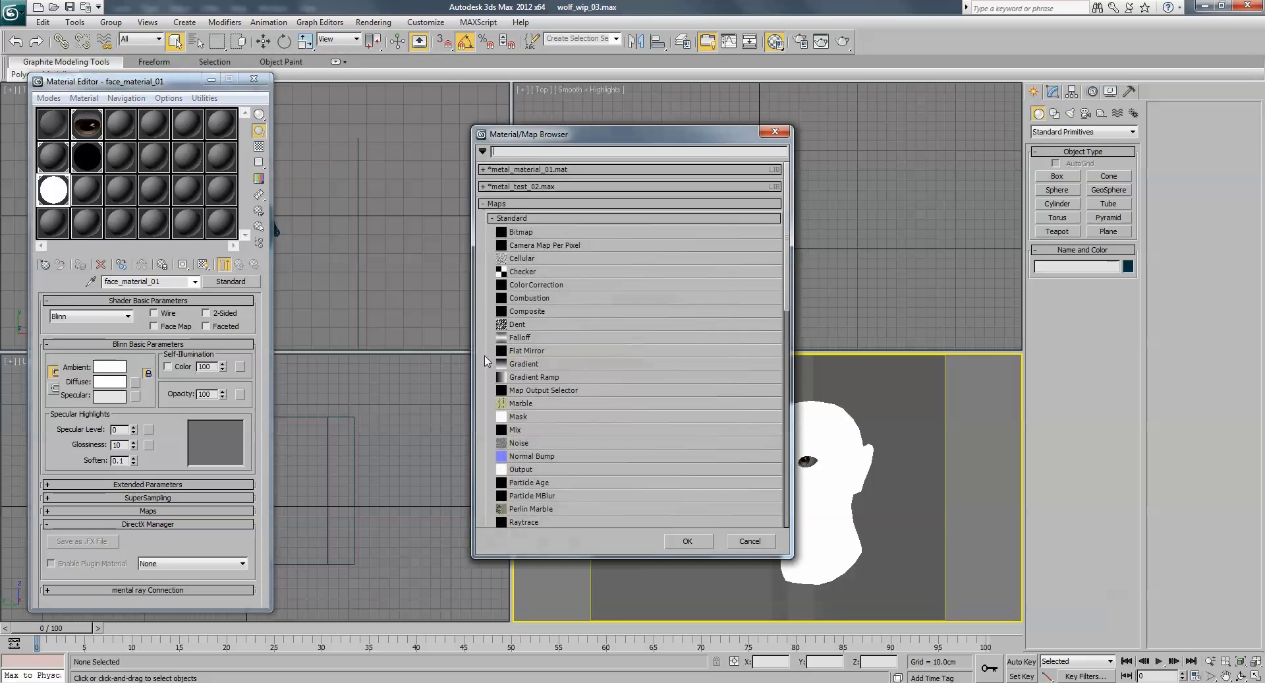
{"action": "left_click", "coordinate": [524, 432]}
{"action": "double_click", "coordinate": [524, 433]}
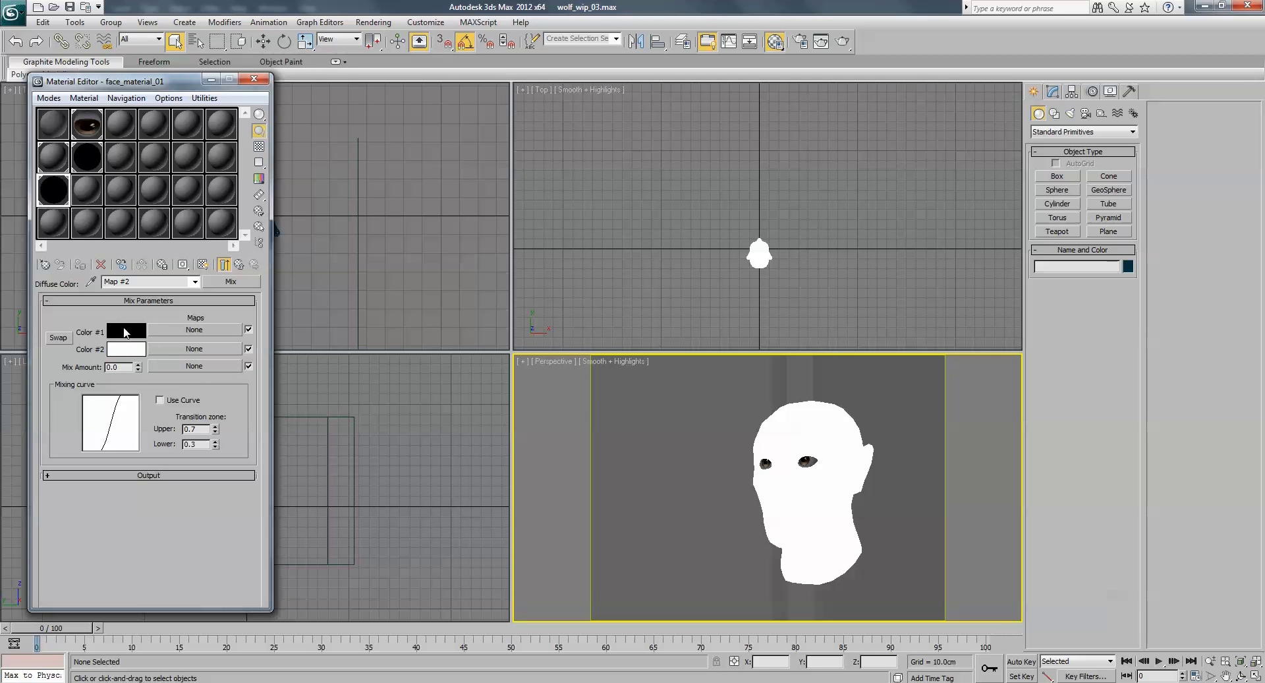
{"action": "left_click", "coordinate": [195, 367]}
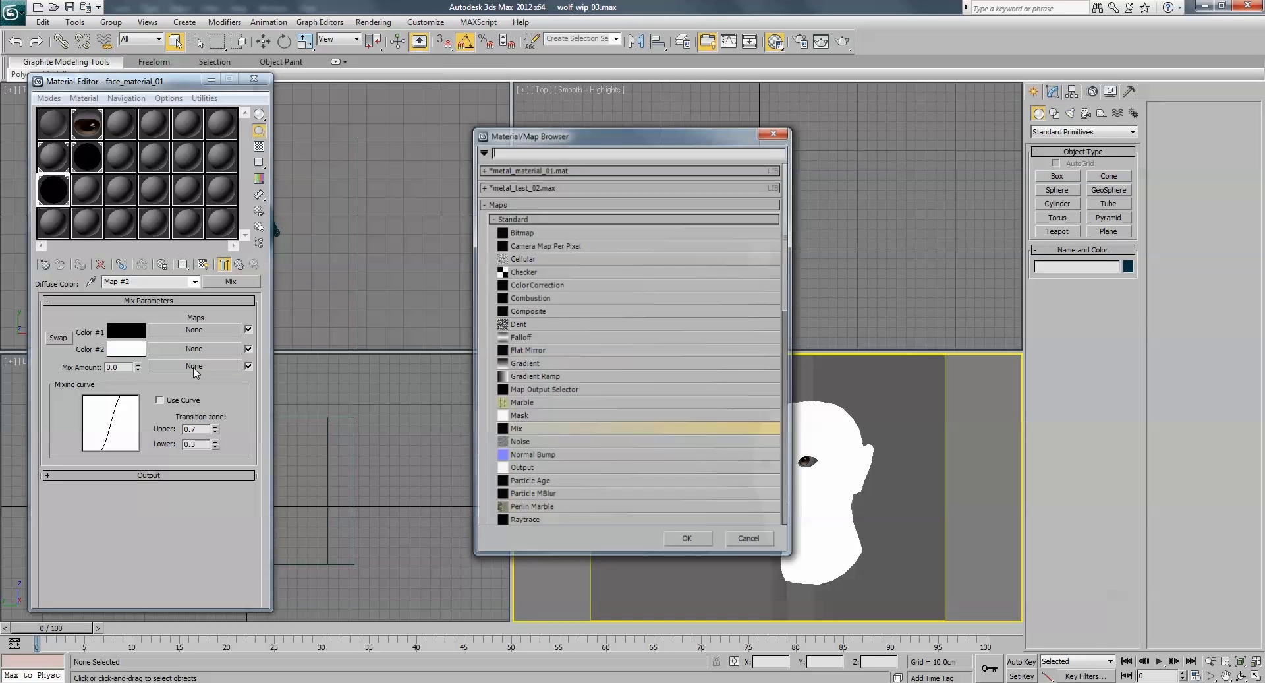
{"action": "double_click", "coordinate": [534, 377]}
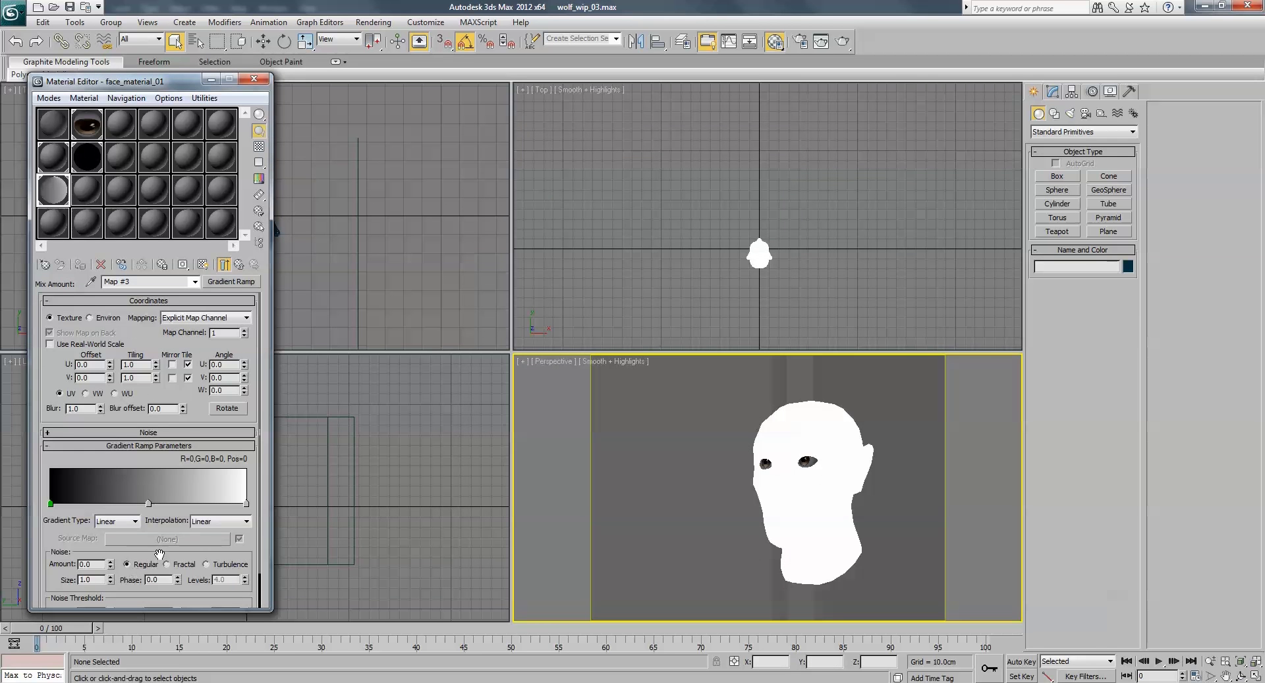
Set the Gradient Ramp to Solid interpolation and Lighting gradient type, with its middle flag pure white
{"action": "left_click", "coordinate": [223, 524]}
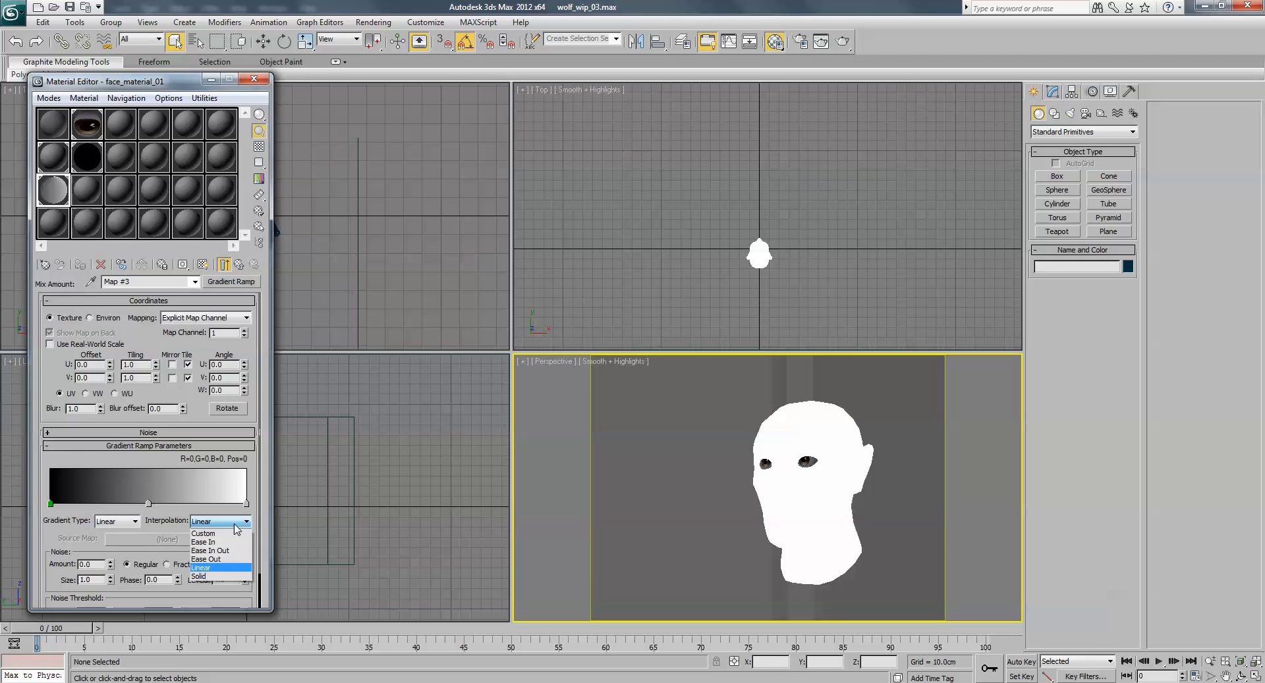
{"action": "left_click", "coordinate": [208, 576]}
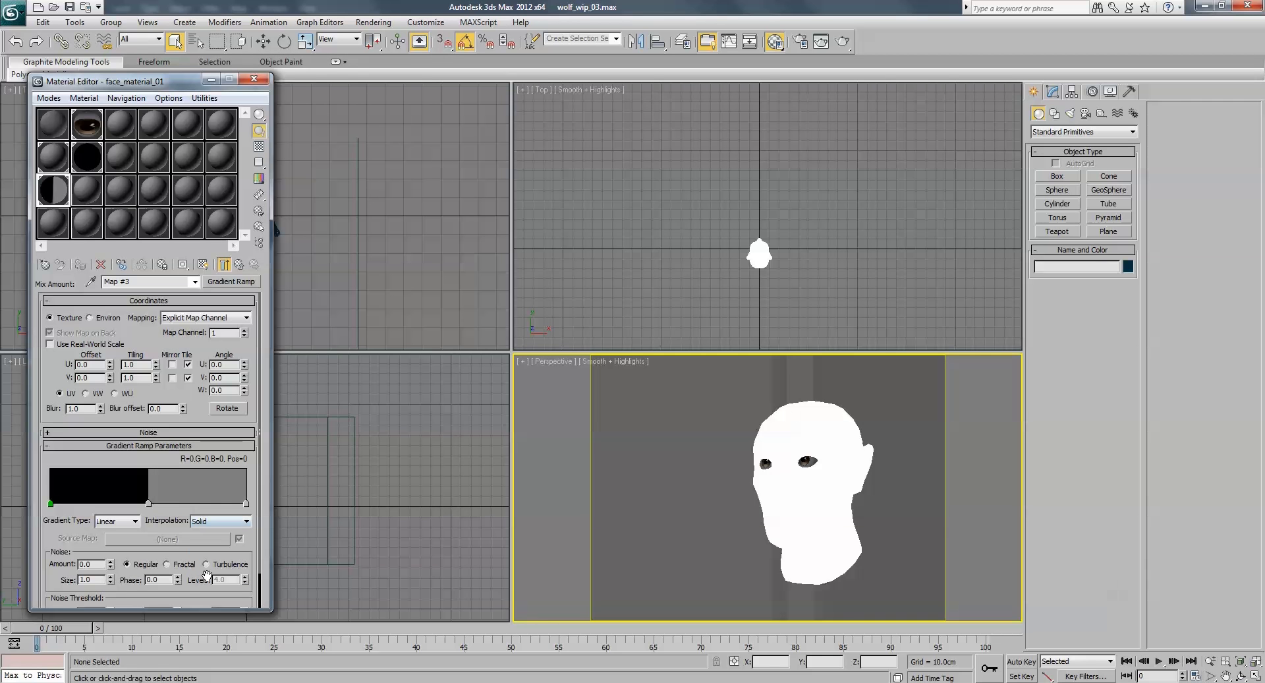
{"action": "left_click", "coordinate": [150, 504]}
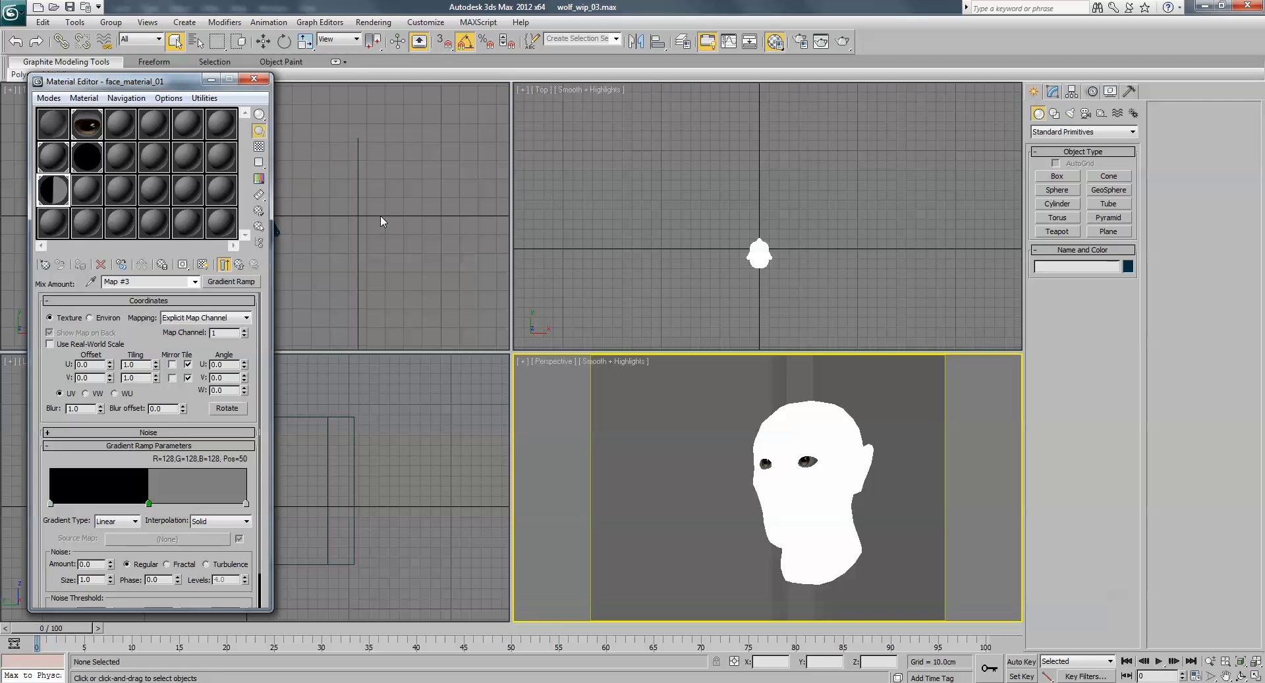
{"action": "double_click", "coordinate": [150, 503]}
{"action": "left_click_drag", "start_coordinate": [386, 132], "coordinate": [386, 190]}
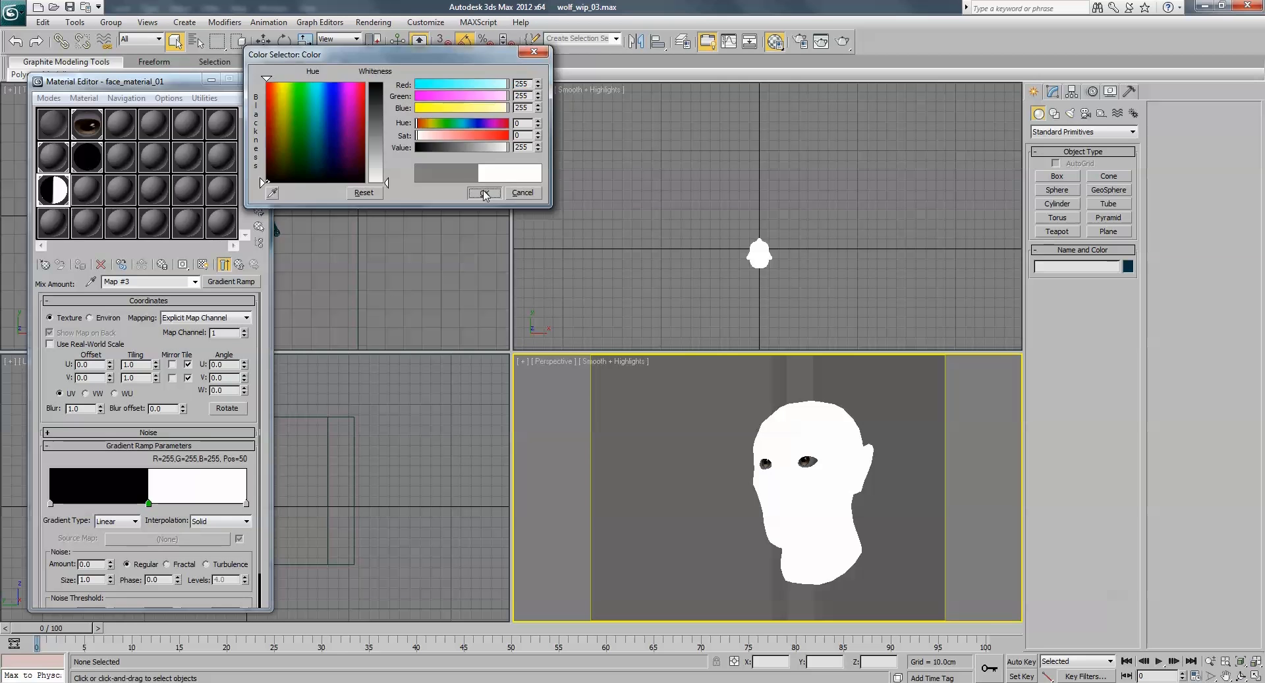
{"action": "left_click", "coordinate": [484, 192]}
{"action": "left_click", "coordinate": [135, 520]}
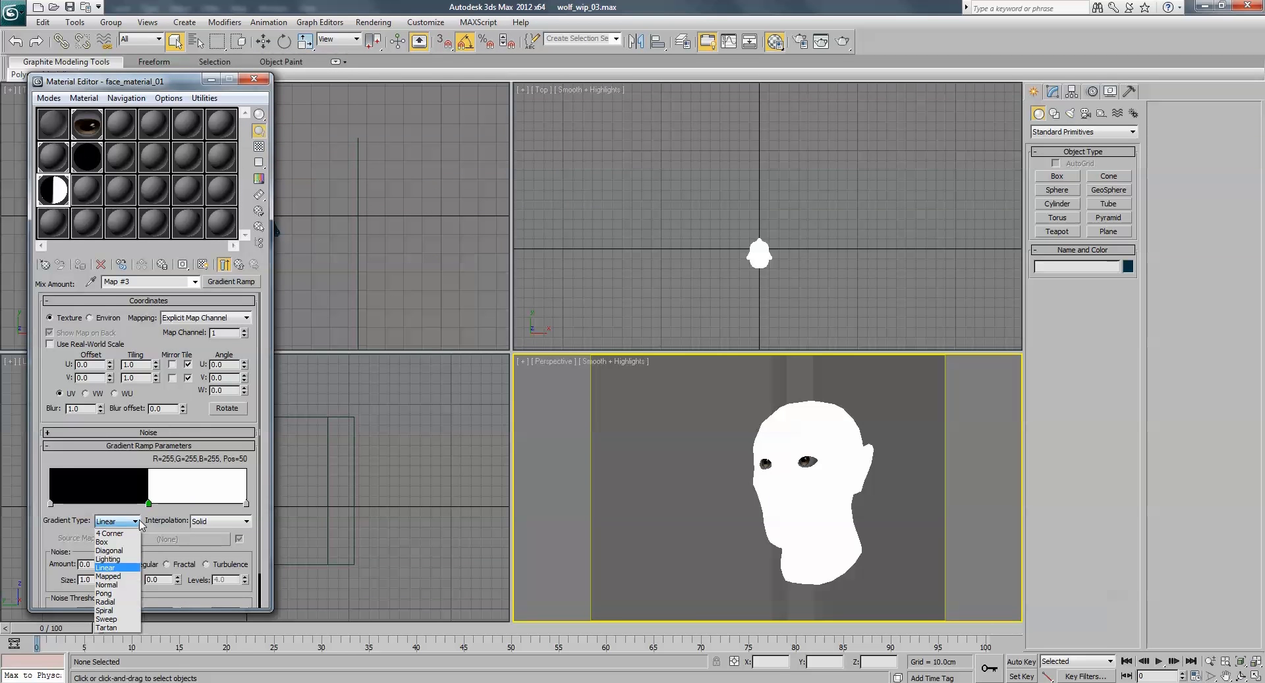
{"action": "left_click", "coordinate": [117, 559]}
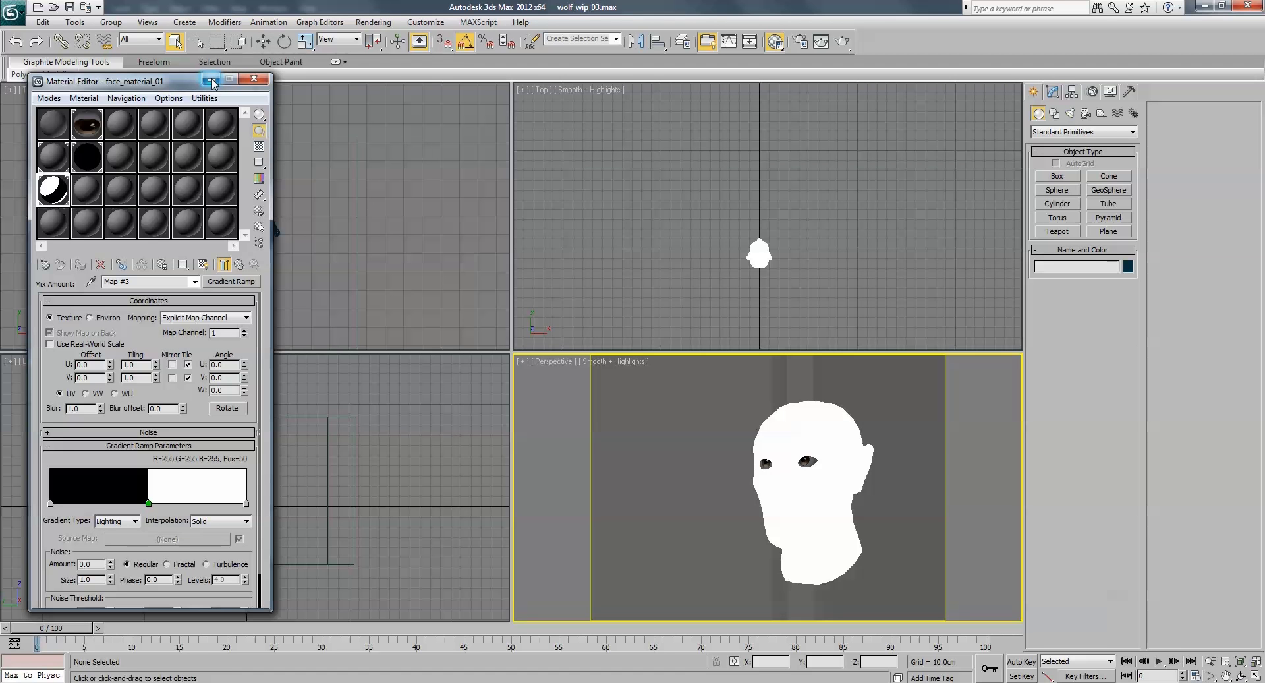
Create a standard Target Spot light in the Top view, shining diagonally from the front of the head toward the background
{"action": "left_click_drag", "start_coordinate": [195, 83], "coordinate": [366, 100]}
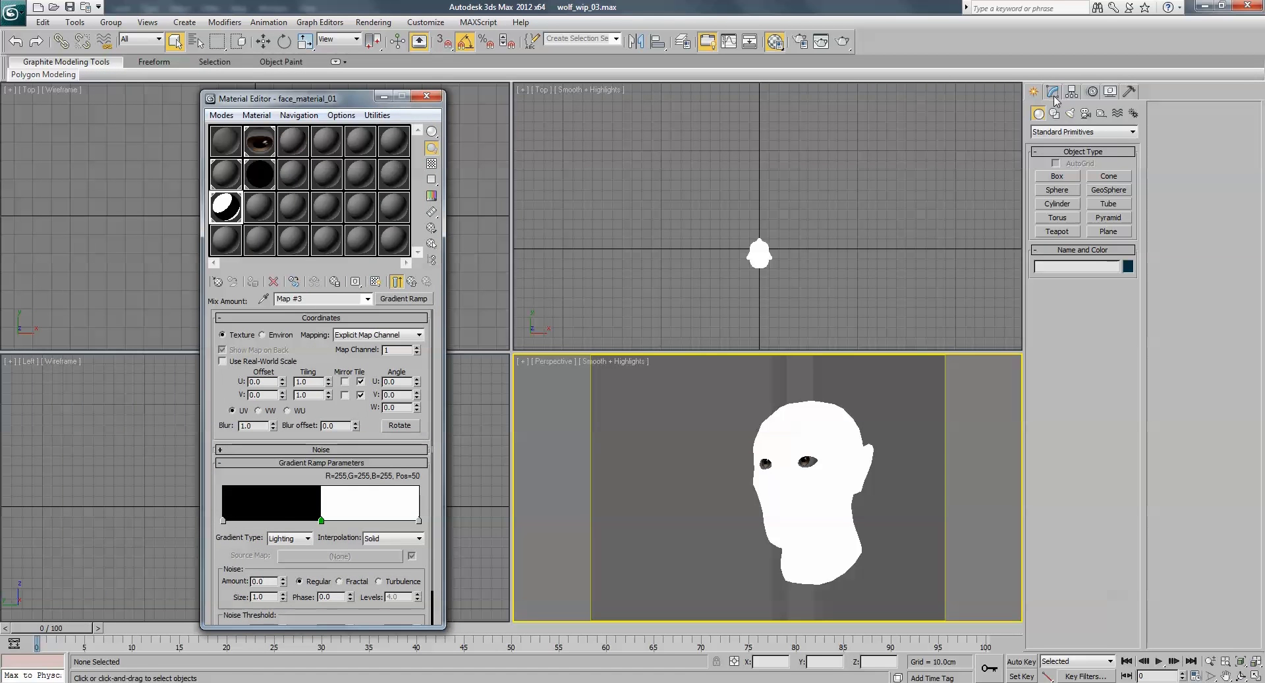
{"action": "left_click", "coordinate": [1070, 114]}
{"action": "left_click", "coordinate": [1070, 131]}
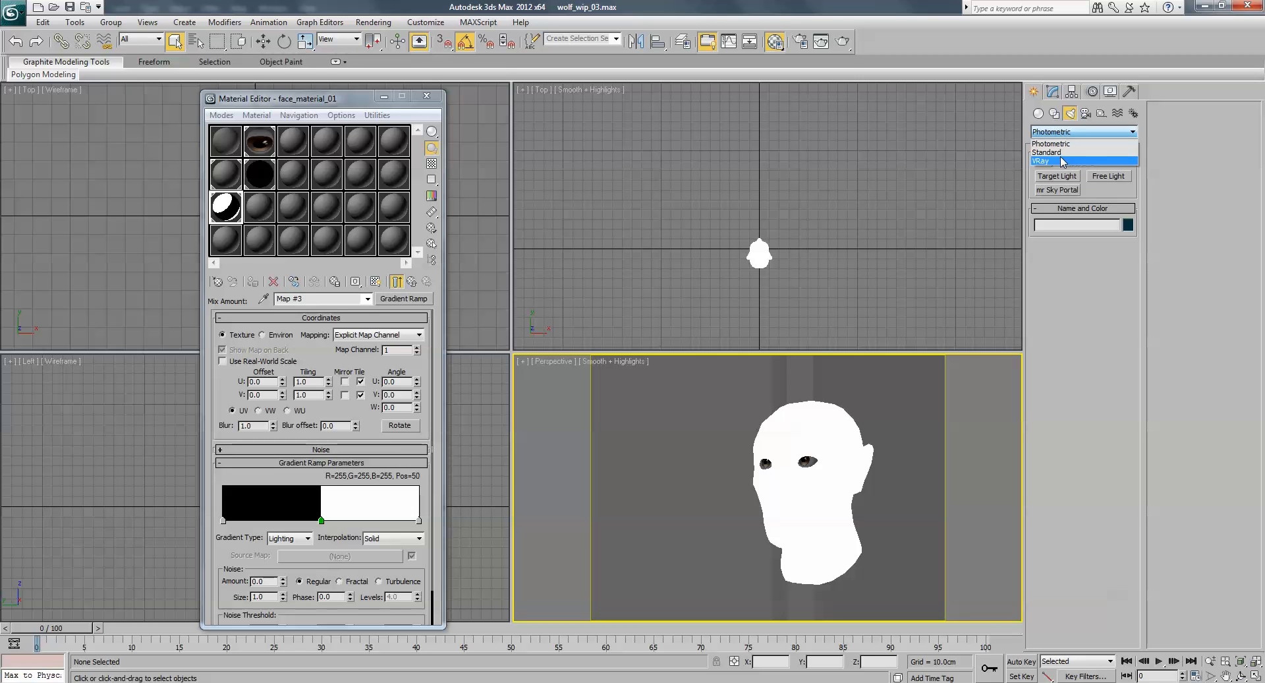
{"action": "left_click", "coordinate": [1059, 163]}
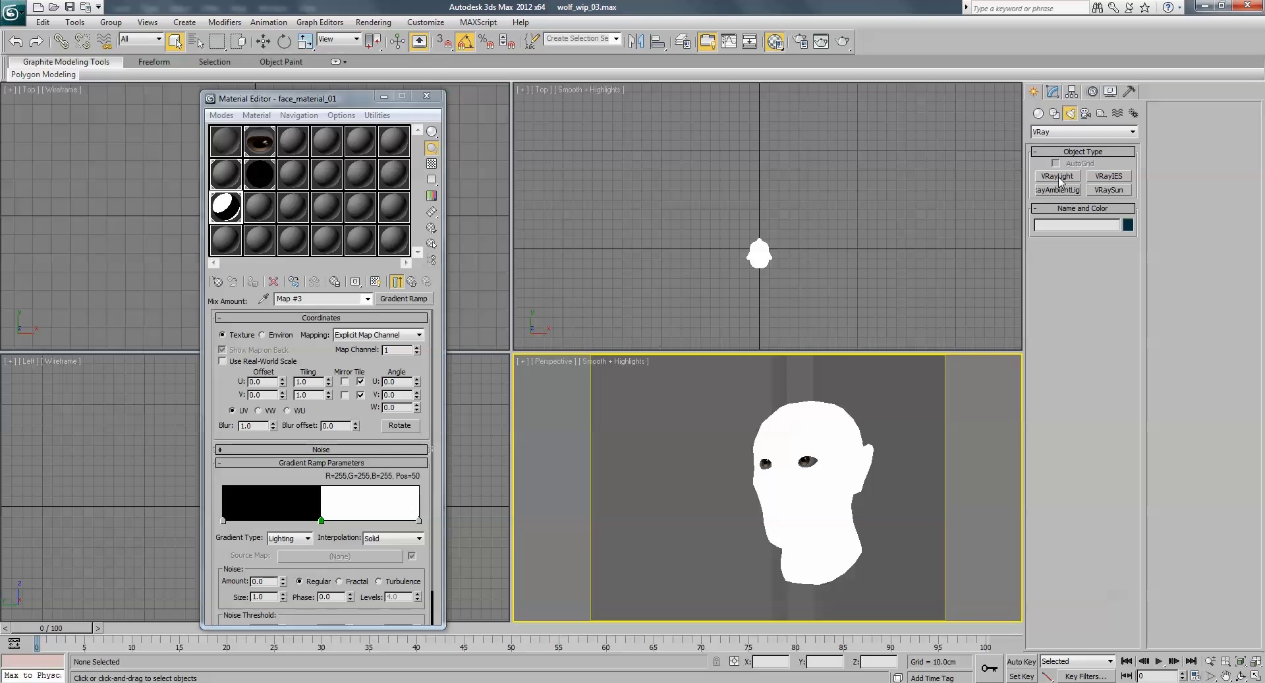
{"action": "left_click", "coordinate": [1066, 132]}
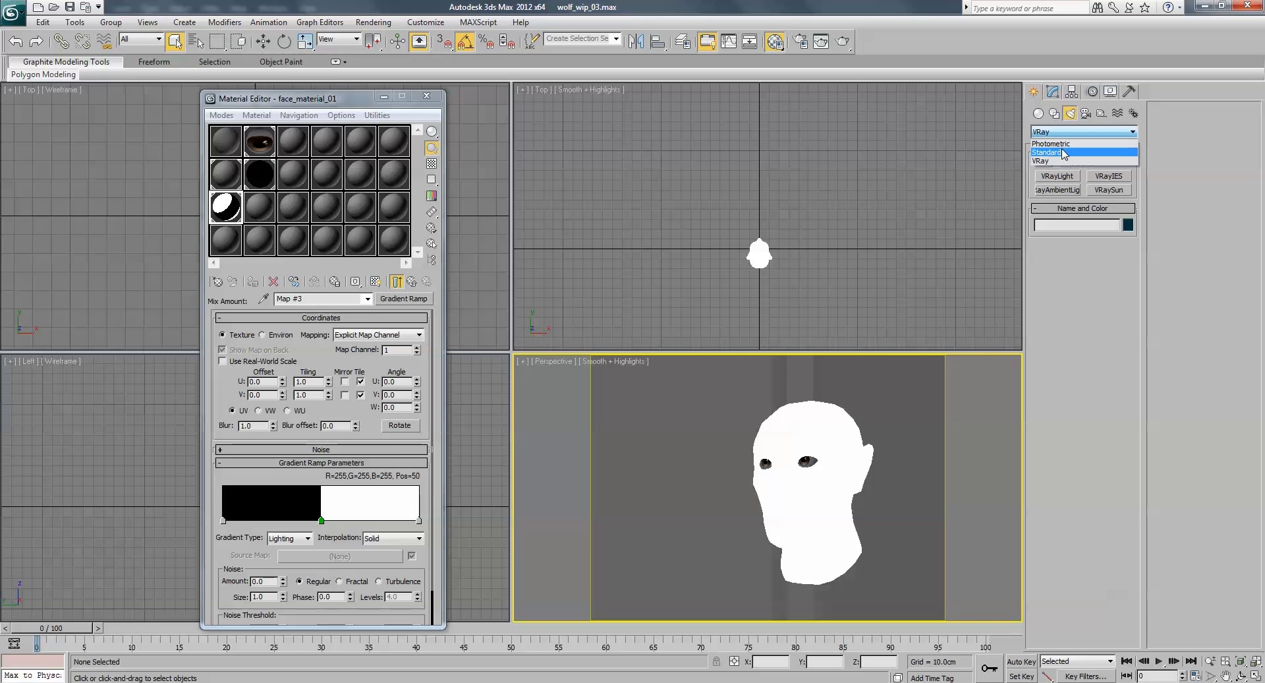
{"action": "left_click", "coordinate": [1061, 153]}
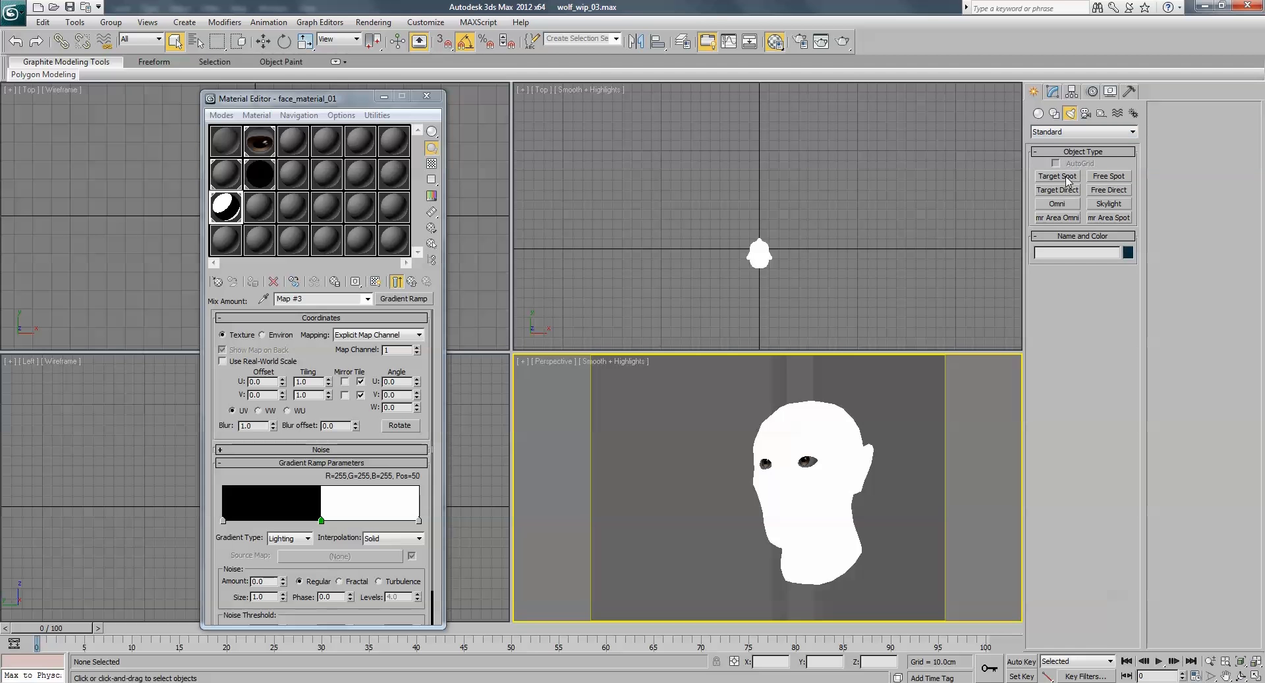
{"action": "left_click", "coordinate": [1057, 176]}
{"action": "left_click", "coordinate": [384, 96]}
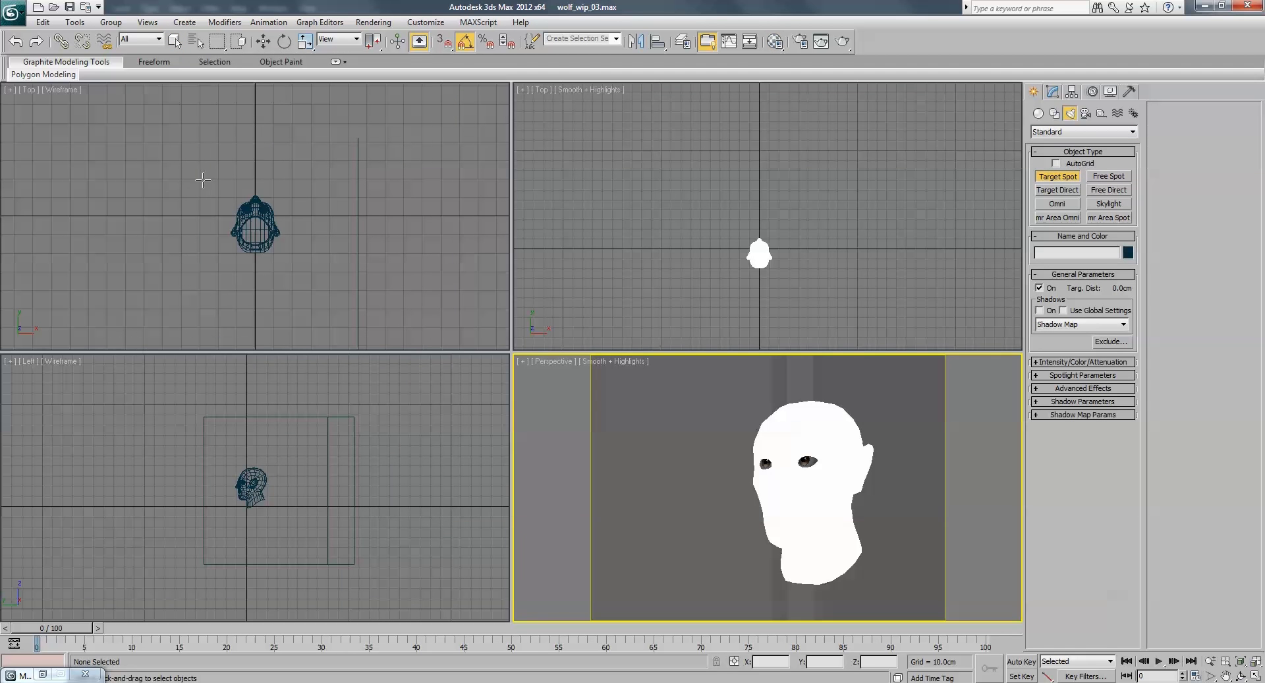
{"action": "left_click_drag", "start_coordinate": [157, 175], "coordinate": [384, 325]}
{"action": "right_click", "coordinate": [191, 255]}
Raise the spotlight above the head in the Left view to a height of about 64 cm
{"action": "right_click", "coordinate": [242, 484]}
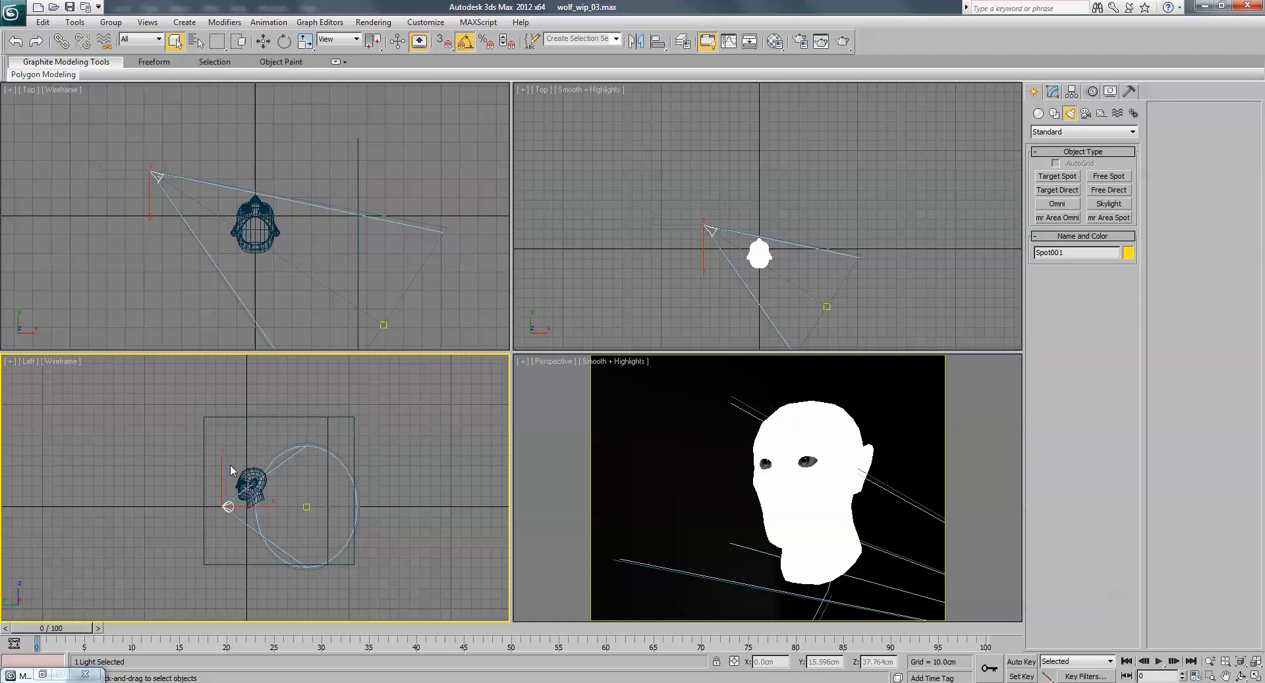
{"action": "right_click", "coordinate": [229, 472]}
{"action": "left_click", "coordinate": [232, 479]}
{"action": "left_click_drag", "start_coordinate": [219, 467], "coordinate": [218, 404]}
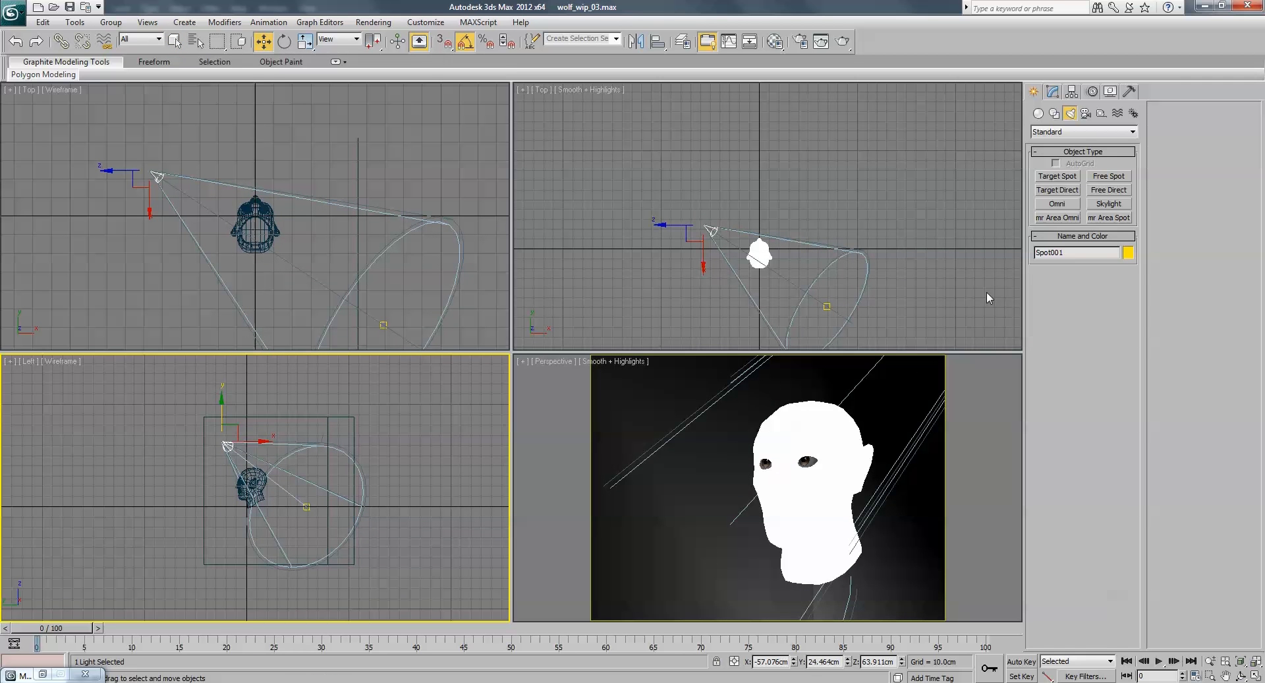
Turn on the spotlight's shadows with the VRayShadow type and test-render the Perspective view
{"action": "right_click", "coordinate": [886, 399]}
{"action": "left_click", "coordinate": [1052, 91]}
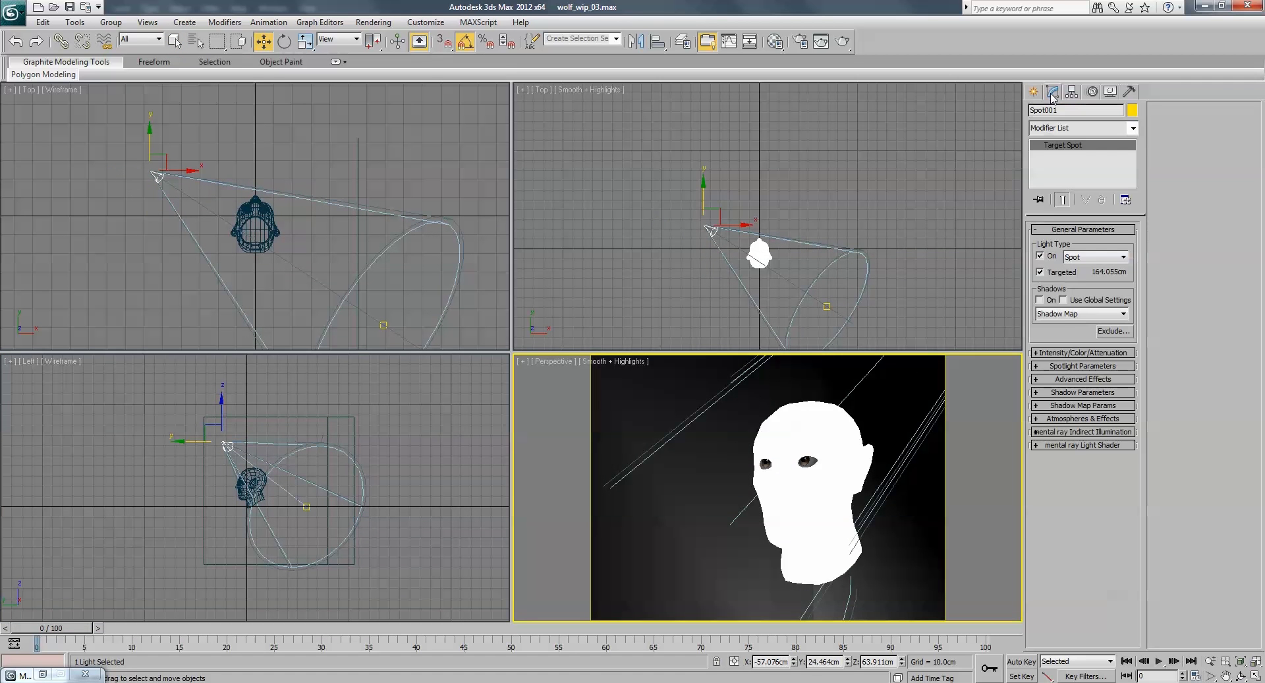
{"action": "left_click", "coordinate": [1050, 313]}
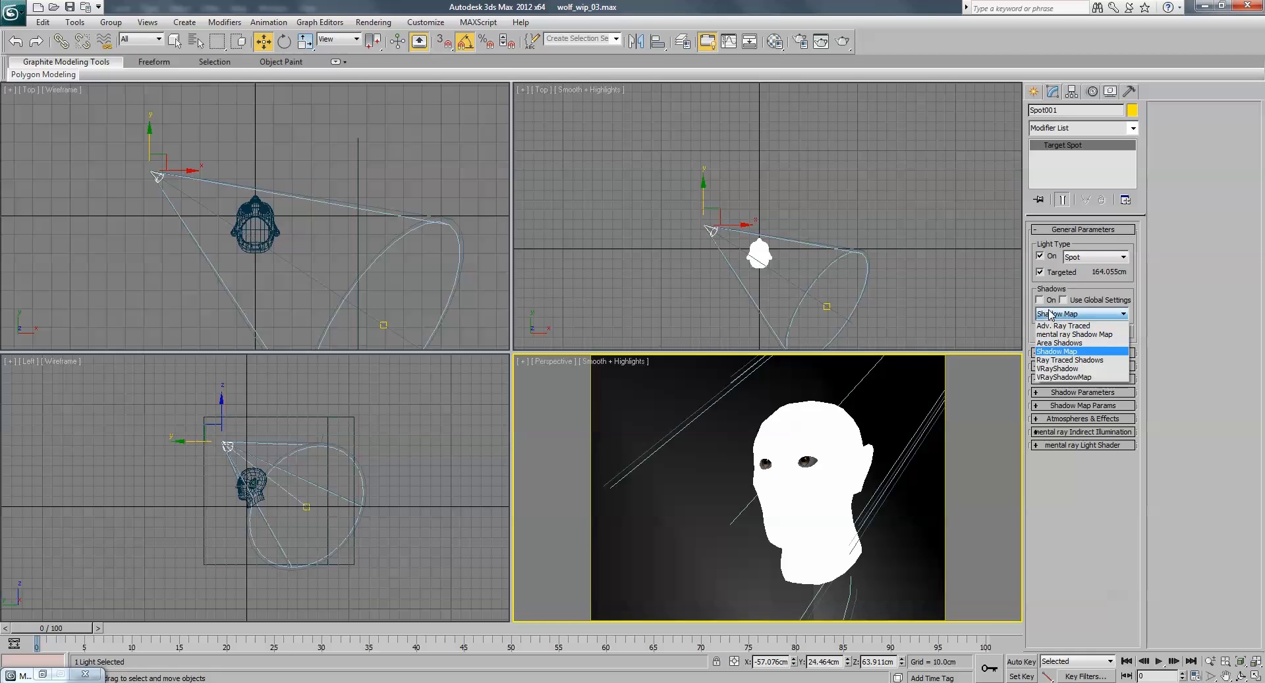
{"action": "left_click", "coordinate": [1053, 371]}
{"action": "left_click", "coordinate": [1050, 301]}
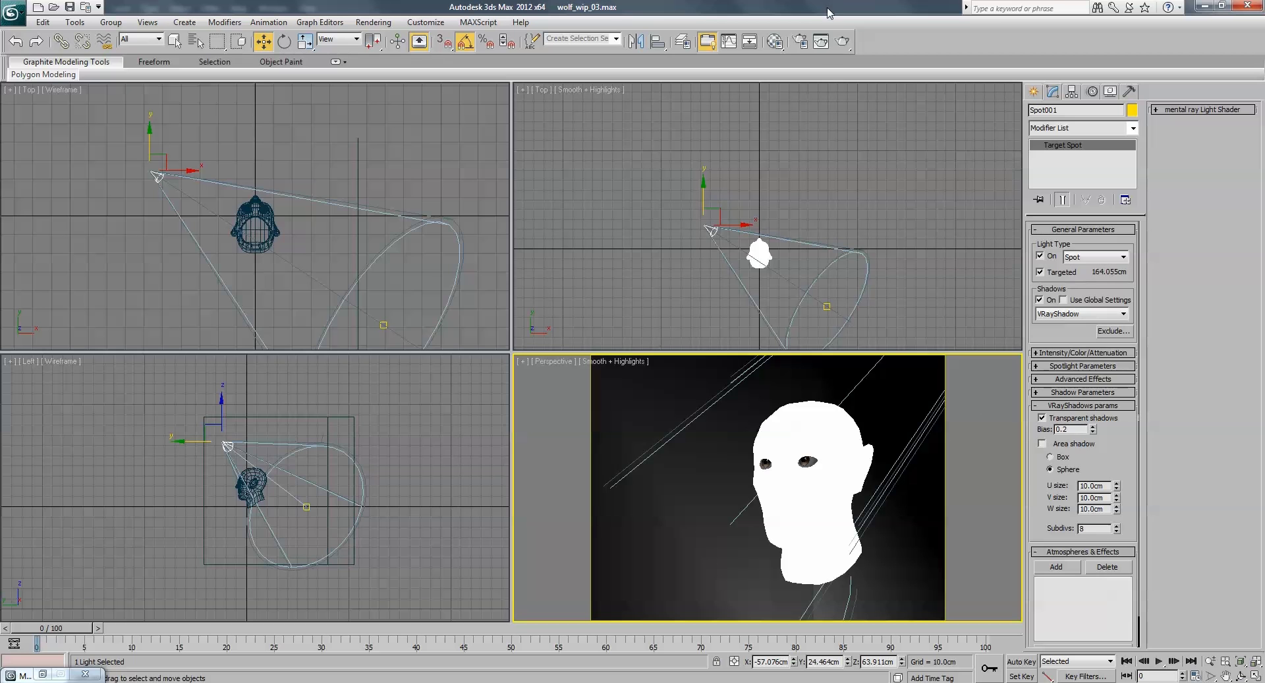
{"action": "left_click", "coordinate": [843, 41]}
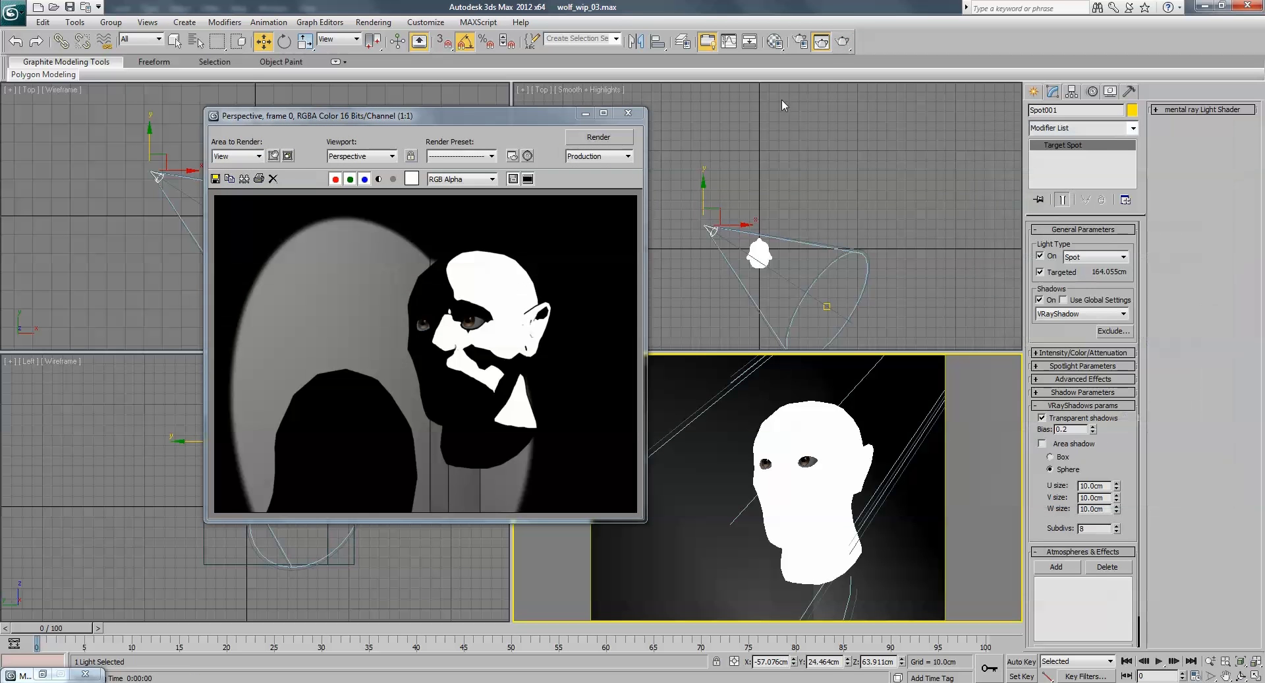
{"action": "left_click", "coordinate": [628, 113]}
Move the spotlight farther in front of the head, to about X -65.5 cm and Y 45.4 cm, and re-render the Perspective view
{"action": "left_click", "coordinate": [185, 170]}
{"action": "left_click_drag", "start_coordinate": [163, 158], "coordinate": [148, 114]}
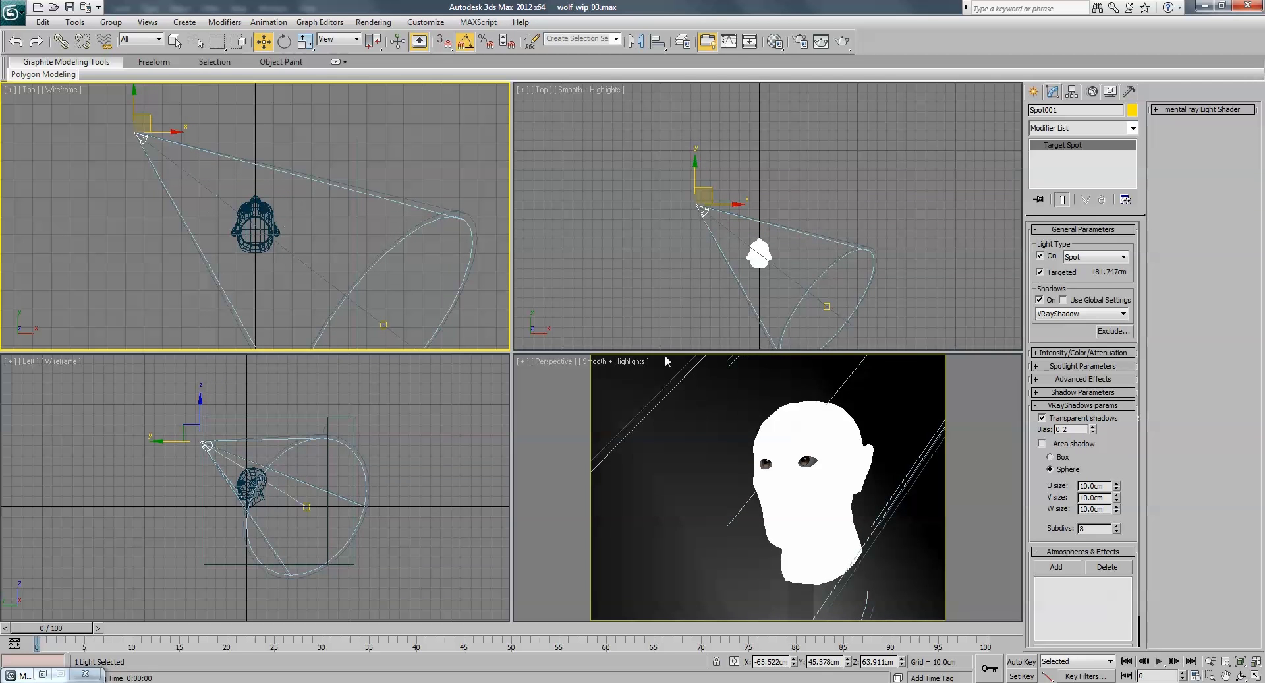
{"action": "right_click", "coordinate": [822, 388]}
{"action": "left_click", "coordinate": [842, 41]}
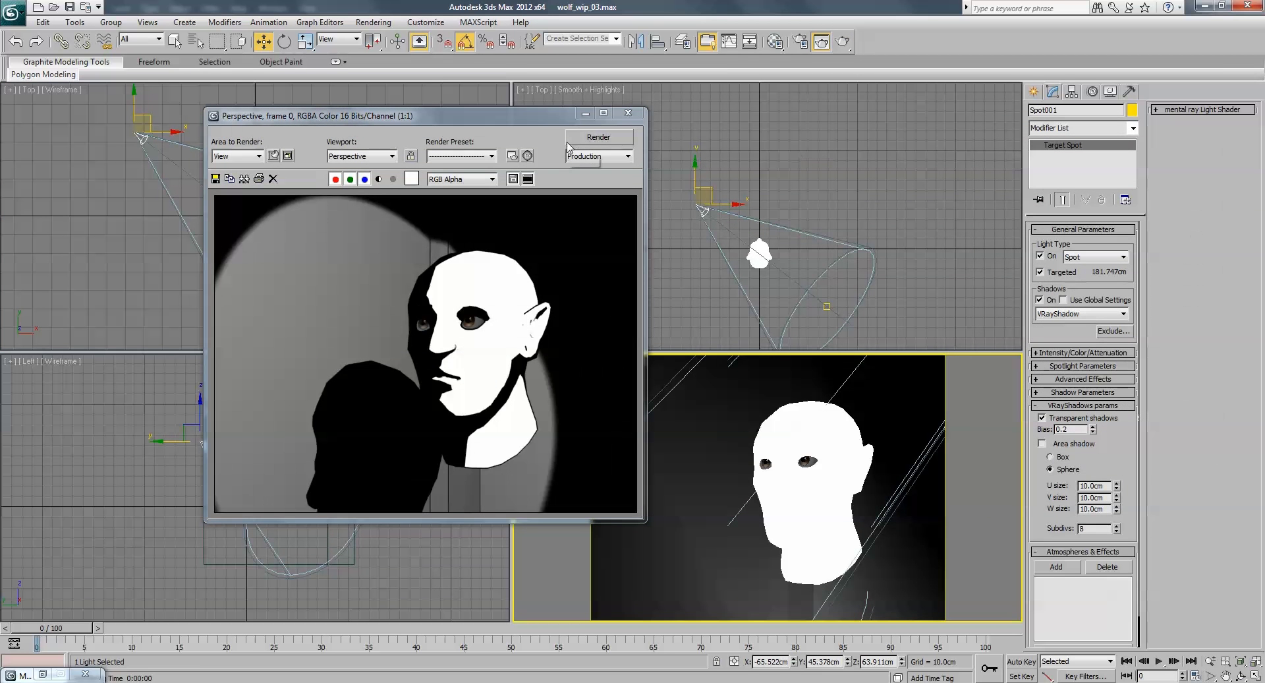
{"action": "left_click", "coordinate": [627, 116]}
Copy face_material_01 to the next free material slot and rename the copy background_material_01
{"action": "key", "text": "m"}
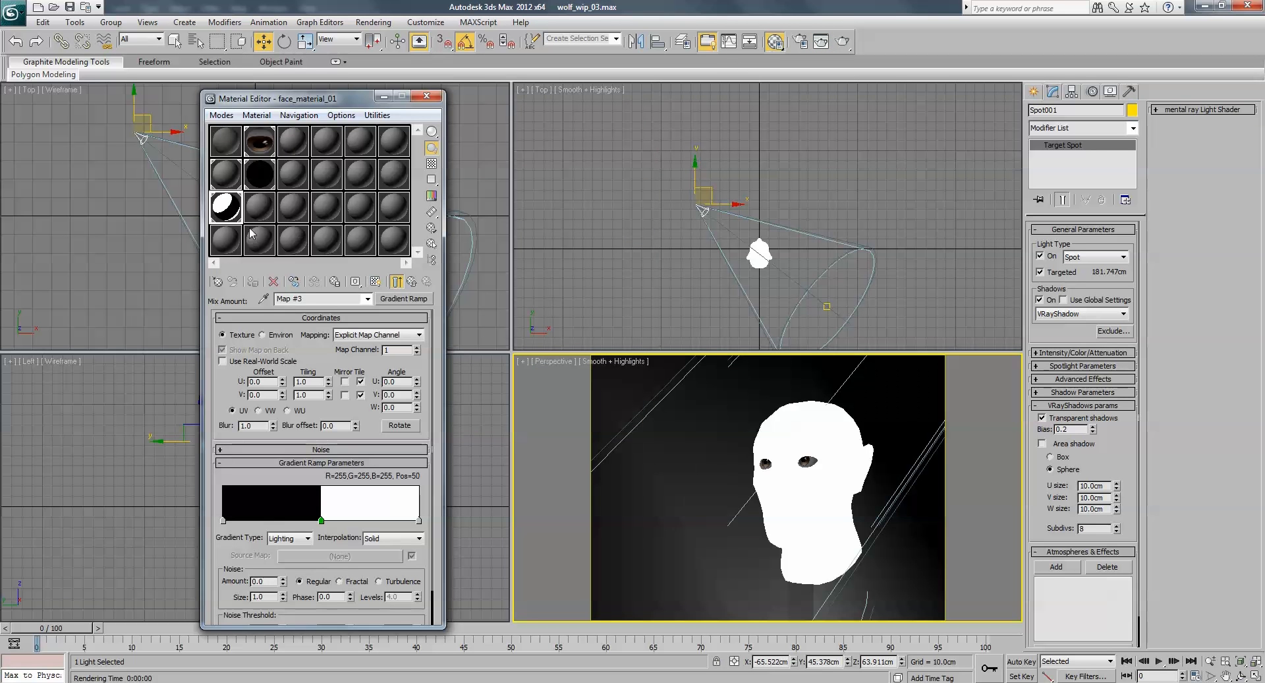
{"action": "left_click", "coordinate": [257, 211]}
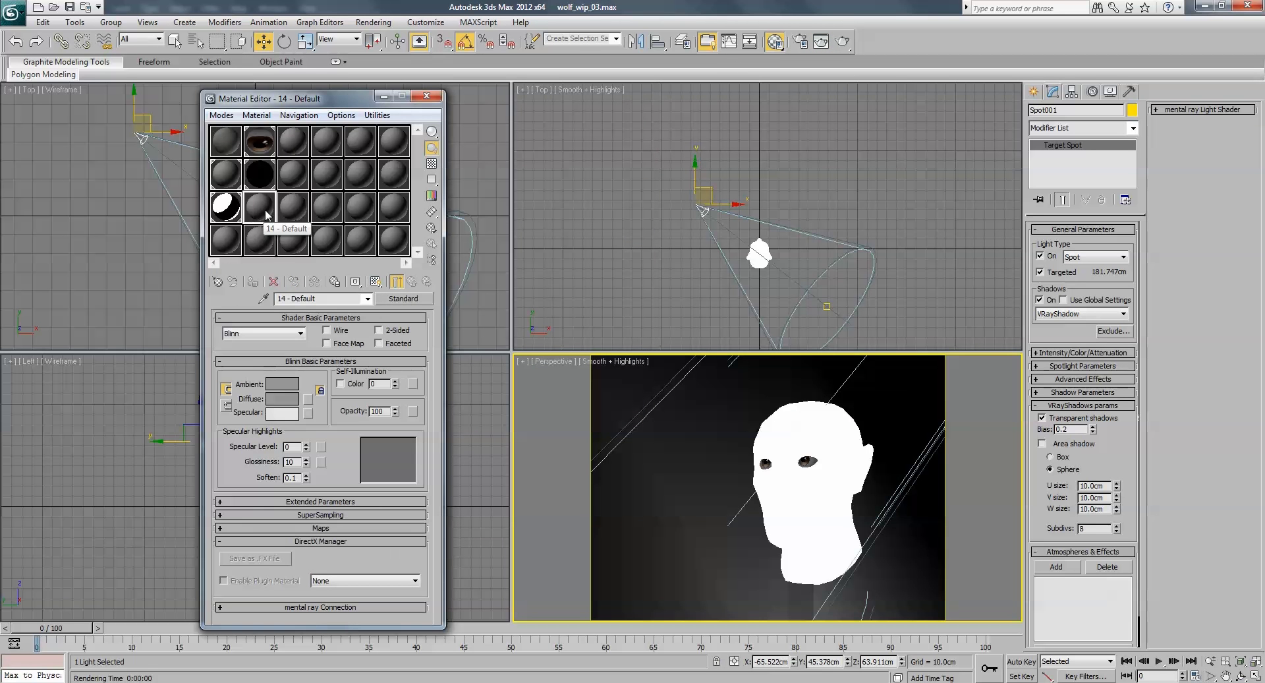
{"action": "left_click_drag", "start_coordinate": [238, 216], "coordinate": [261, 210]}
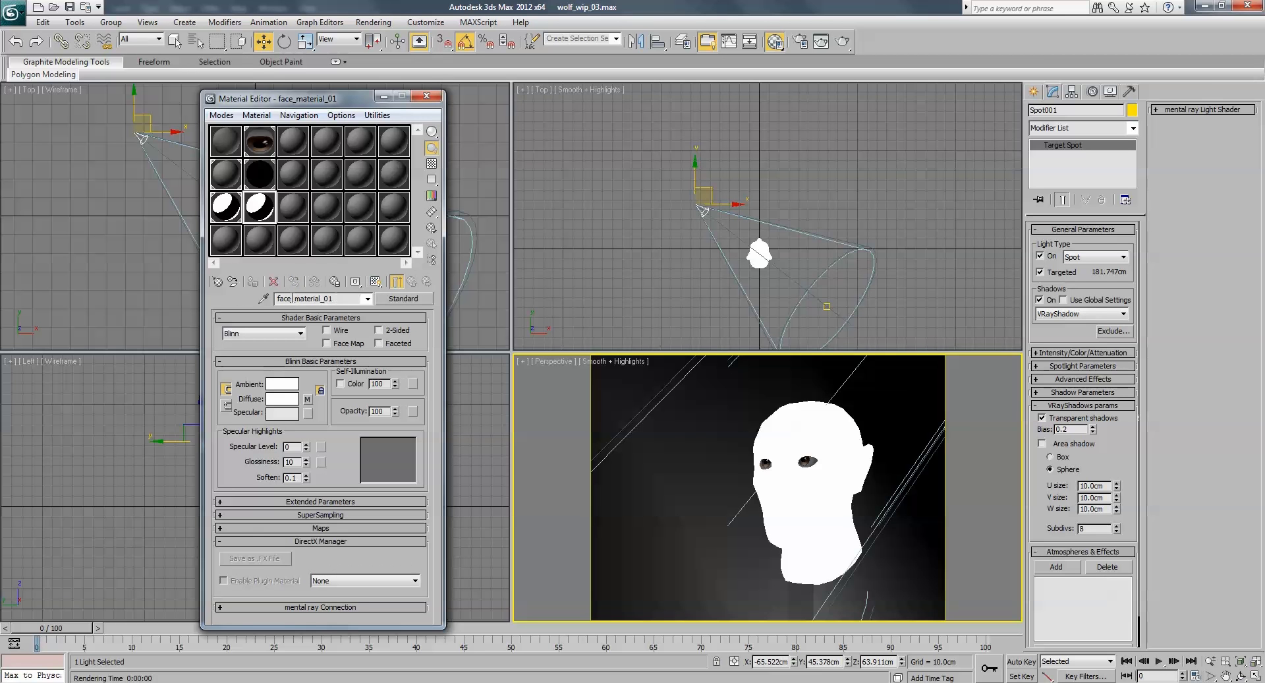
{"action": "left_click_drag", "start_coordinate": [290, 298], "coordinate": [248, 302]}
{"action": "type", "text": "background"}
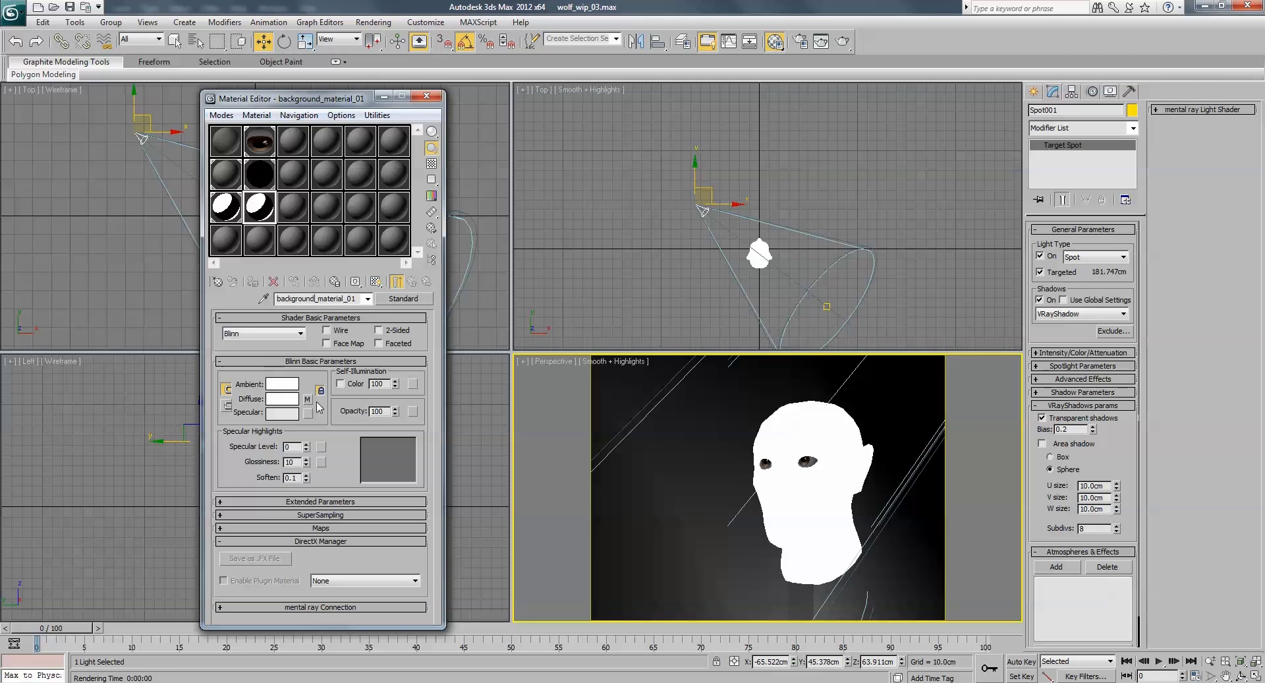
Assign background_material_01 to the background behind the head and render the Perspective view
{"action": "left_click", "coordinate": [309, 399]}
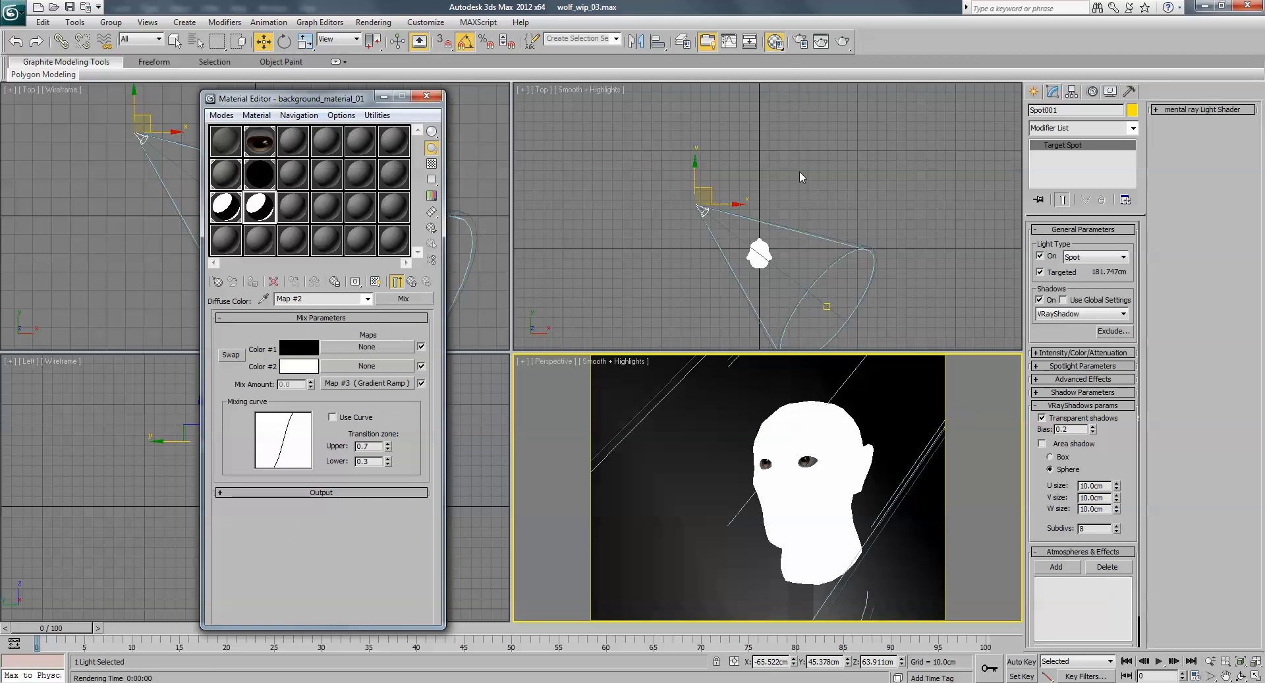
{"action": "left_click_drag", "start_coordinate": [266, 210], "coordinate": [672, 438]}
{"action": "left_click", "coordinate": [842, 40]}
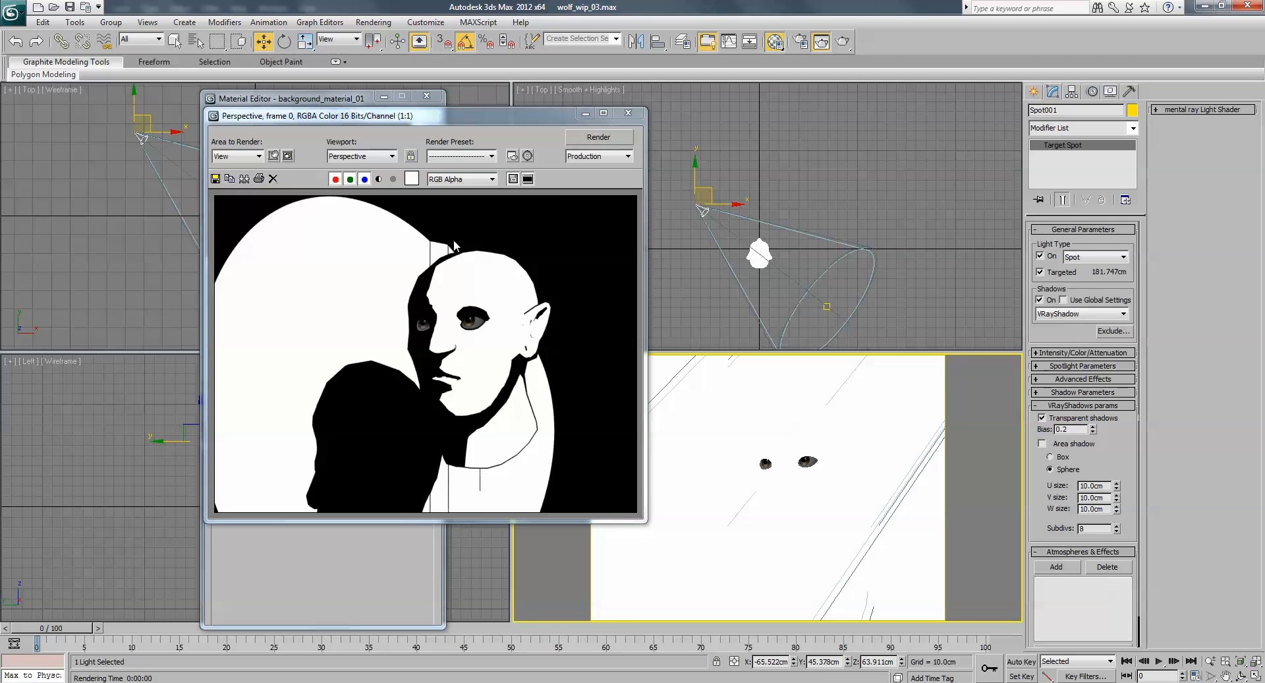
Deactivate the VRayToon atmosphere effect in the environment settings, re-render the Perspective view and return to the Material Editor
{"action": "left_click", "coordinate": [373, 22]}
{"action": "left_click", "coordinate": [395, 112]}
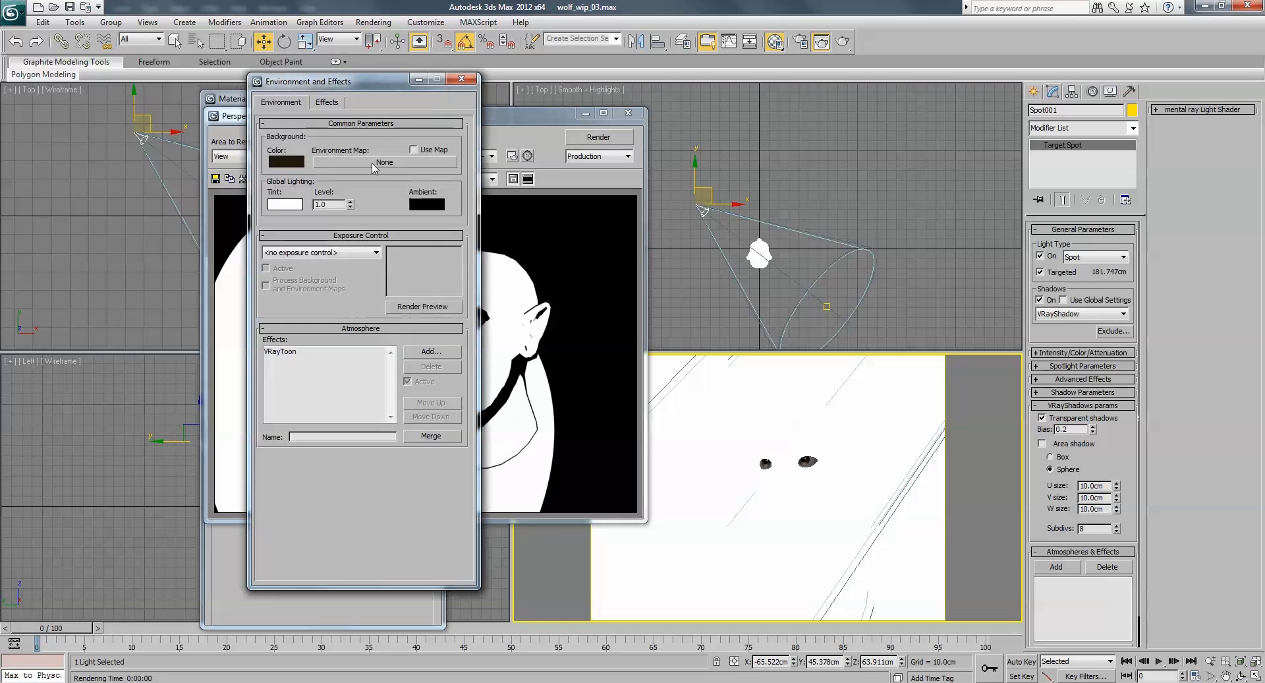
{"action": "left_click", "coordinate": [296, 353]}
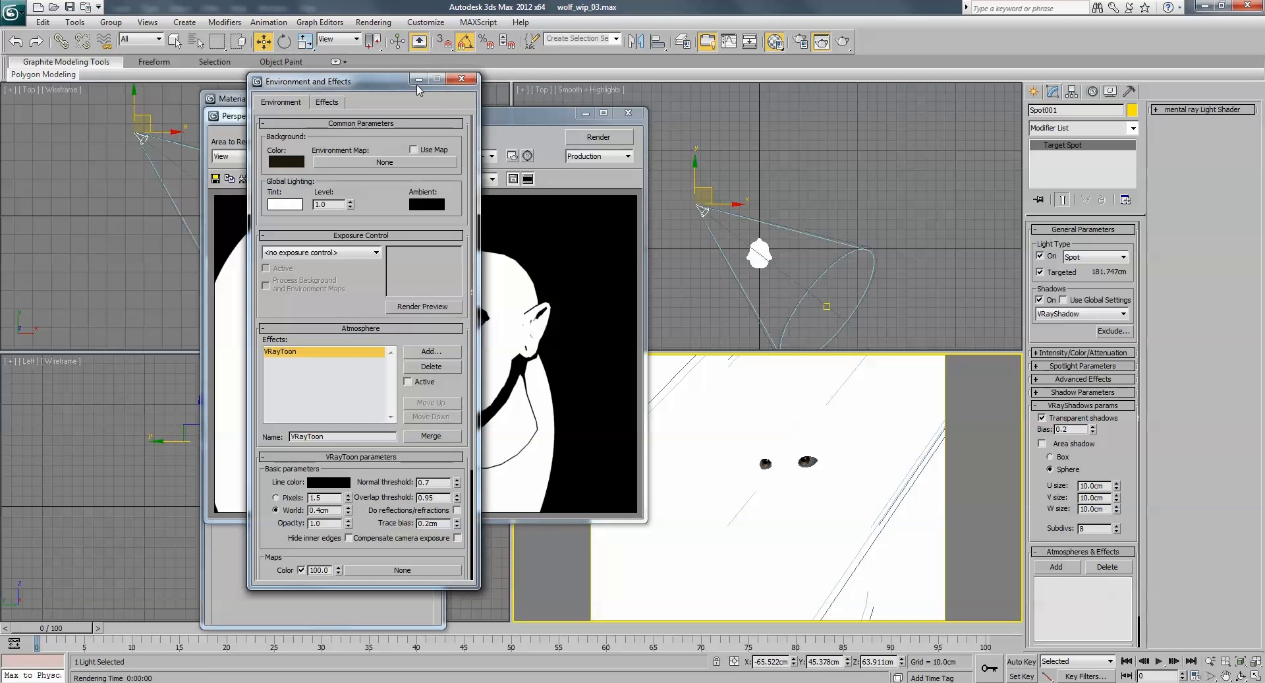
{"action": "left_click_drag", "start_coordinate": [395, 86], "coordinate": [162, 89]}
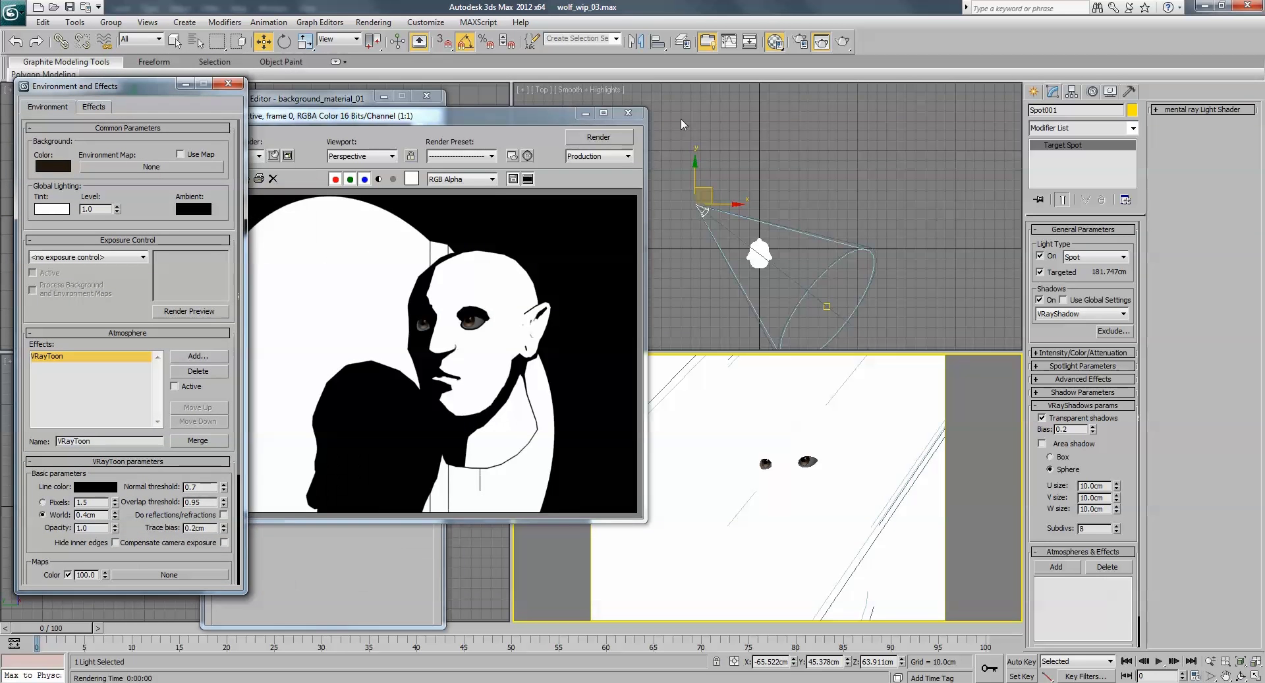
{"action": "left_click", "coordinate": [606, 139]}
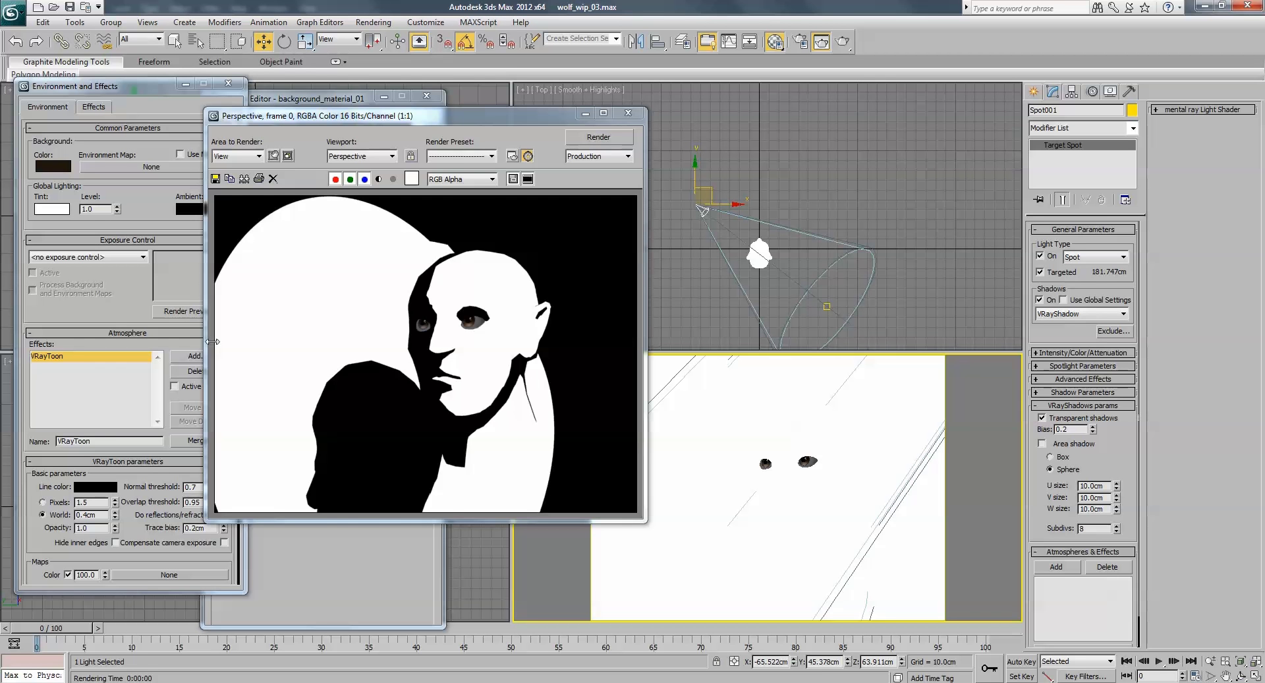
{"action": "left_click", "coordinate": [351, 102]}
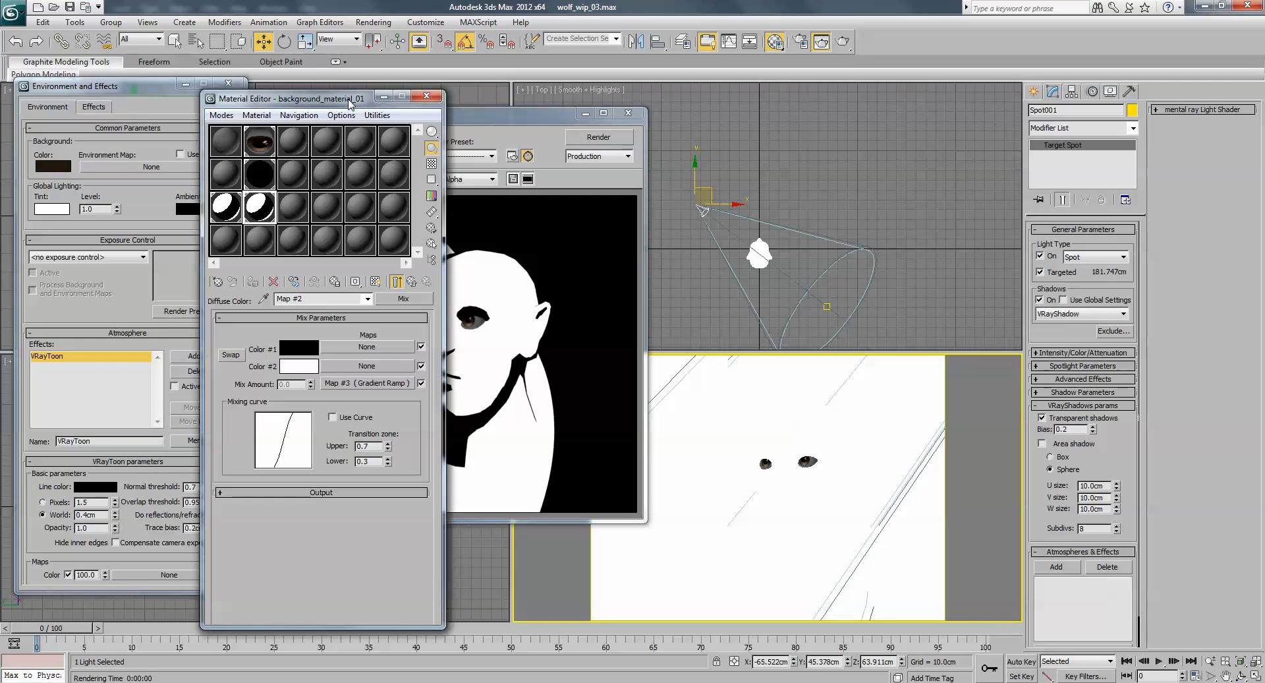
Load wall_testure_test_01.png from the Wolf_among_us maps folder as Color #2 in background_material_01's Mix map and render the Perspective view
{"action": "left_click", "coordinate": [365, 359]}
{"action": "double_click", "coordinate": [567, 239]}
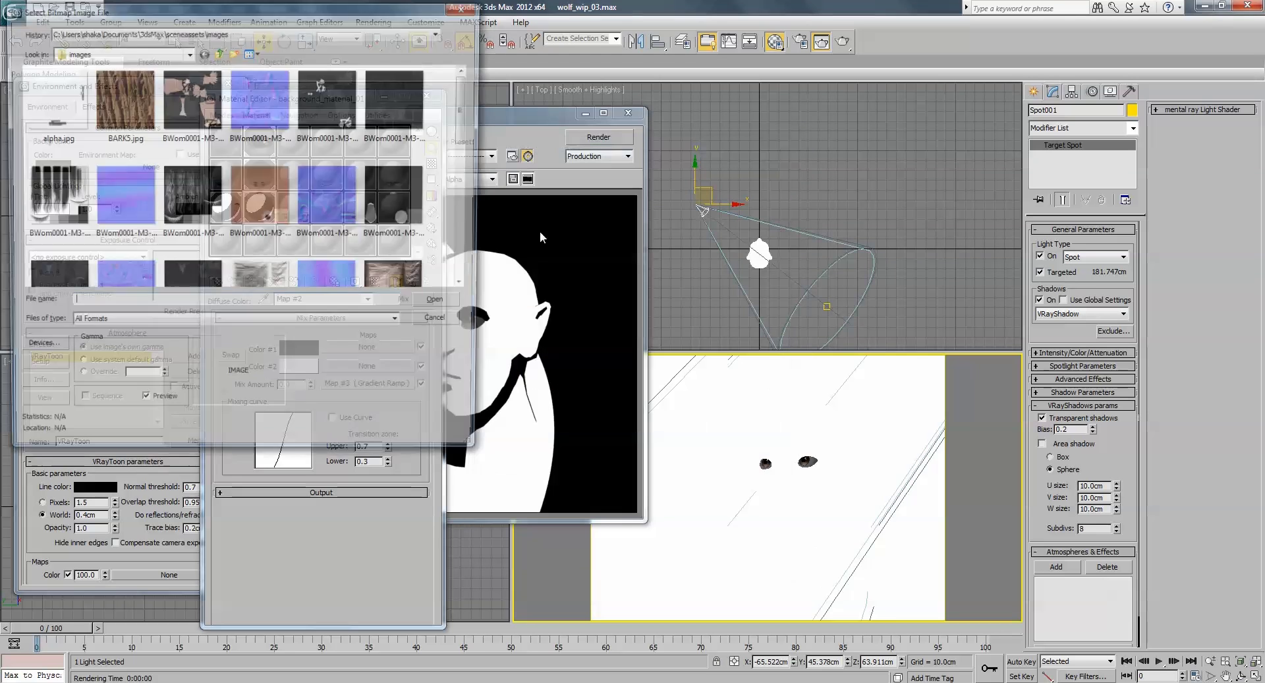
{"action": "left_click", "coordinate": [226, 34]}
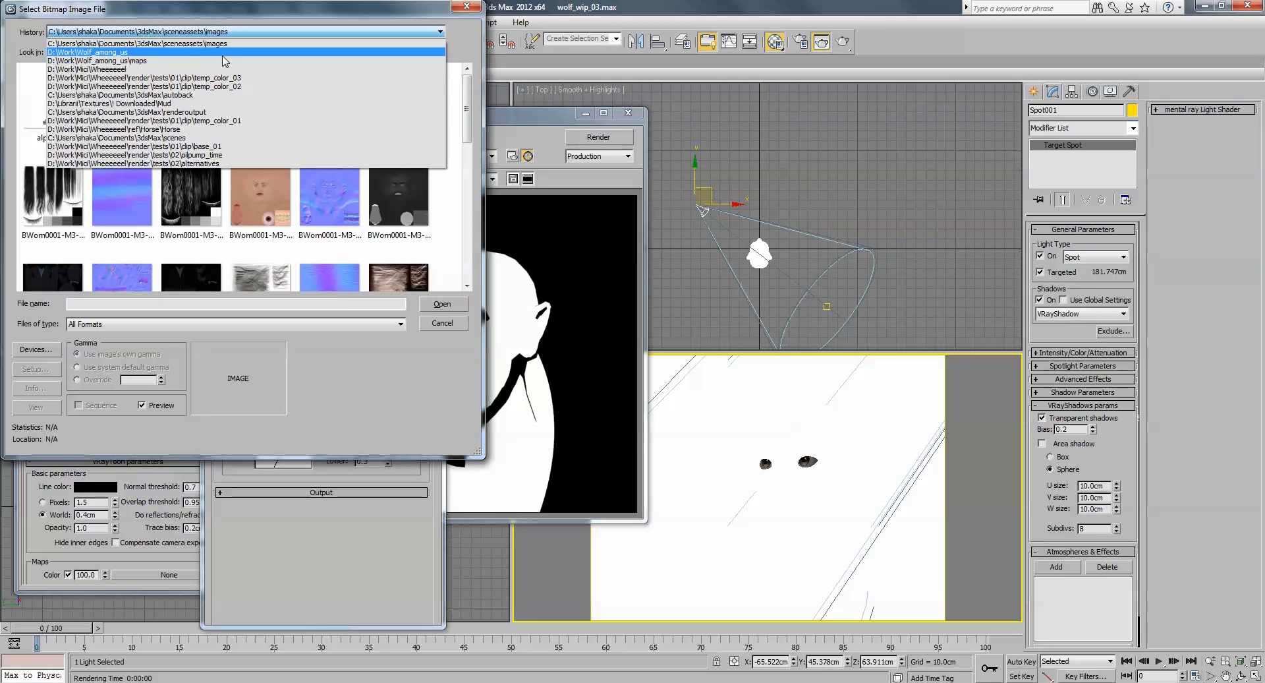
{"action": "left_click", "coordinate": [223, 54]}
{"action": "double_click", "coordinate": [46, 88]}
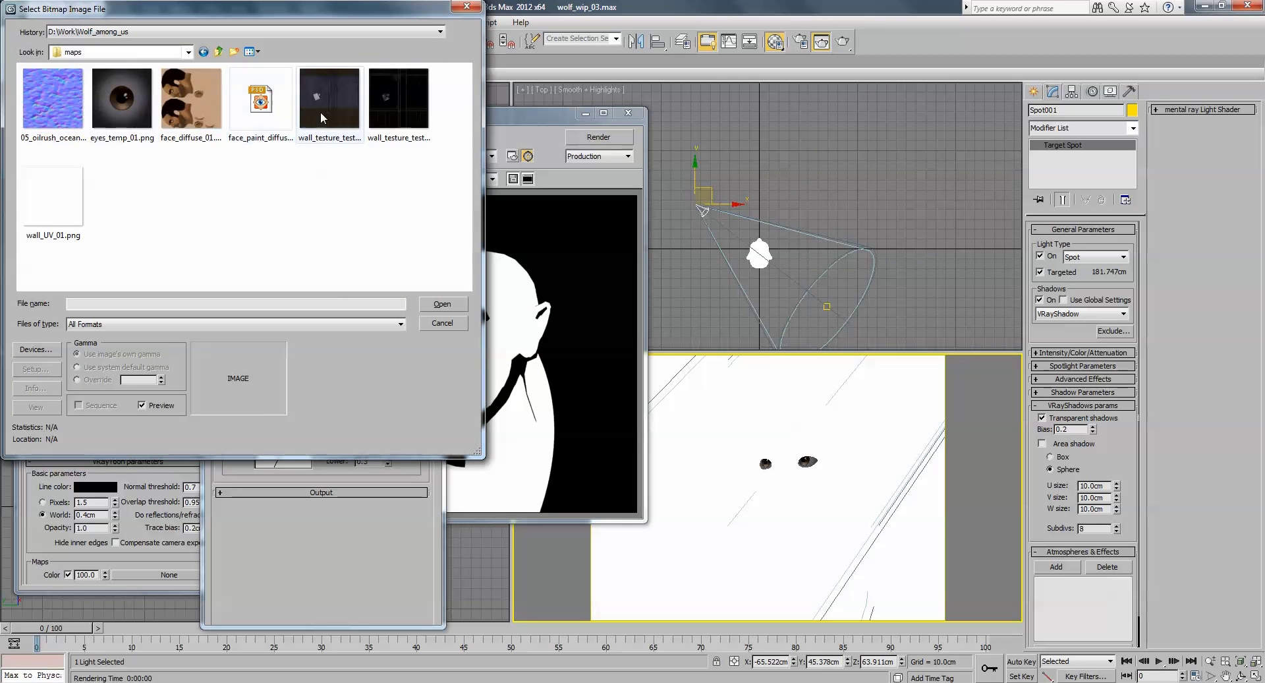
{"action": "double_click", "coordinate": [336, 109]}
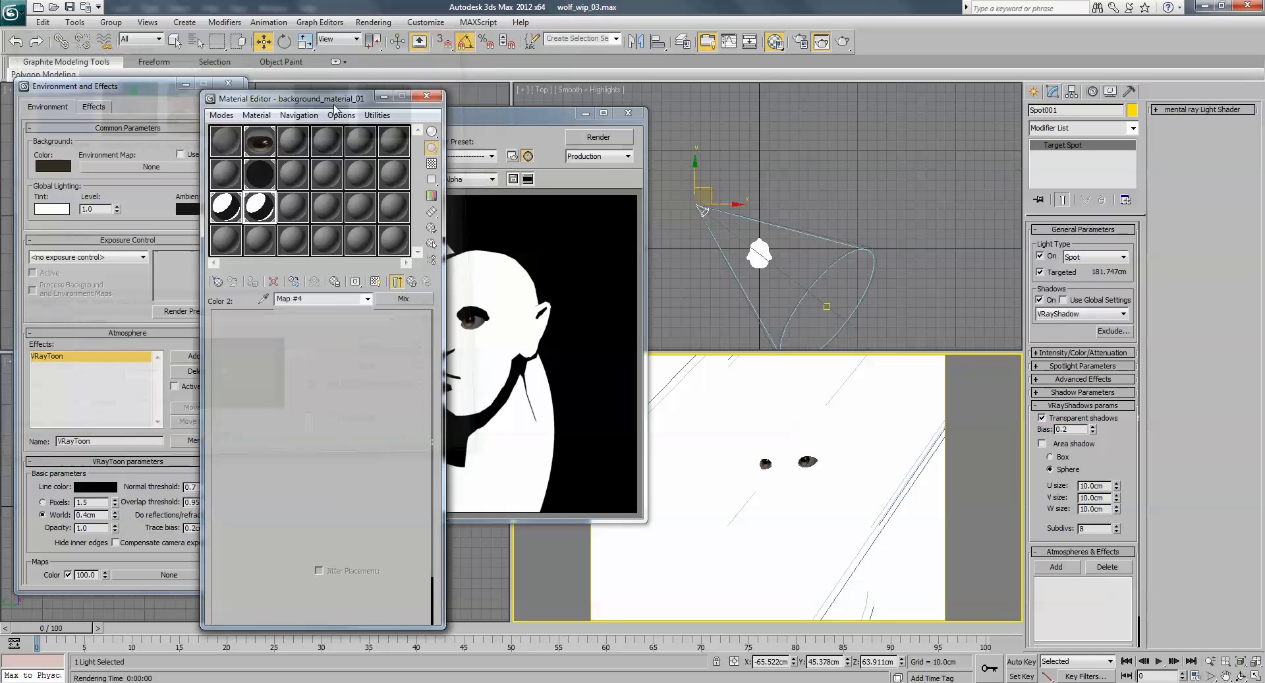
{"action": "left_click", "coordinate": [843, 41]}
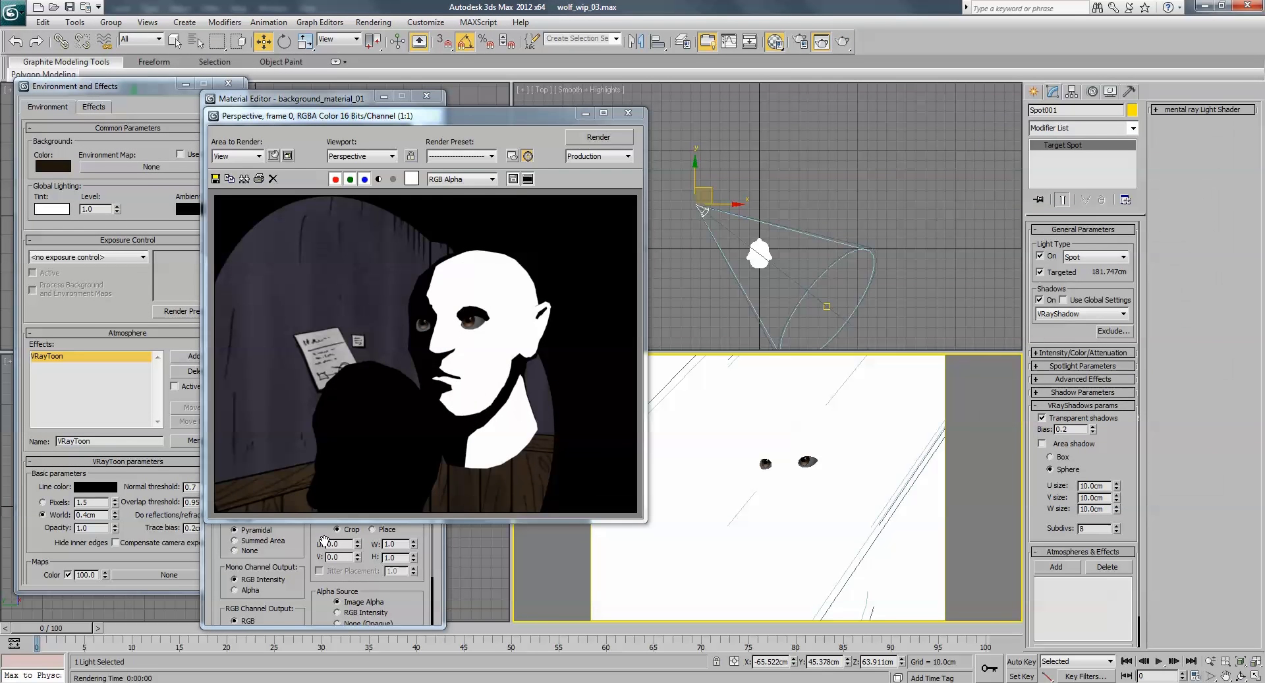
Load wall_testure_test_02.png as the Color #1 bitmap in background_material_01's Mix map and re-render the view
{"action": "left_click", "coordinate": [300, 528]}
{"action": "left_click", "coordinate": [412, 281]}
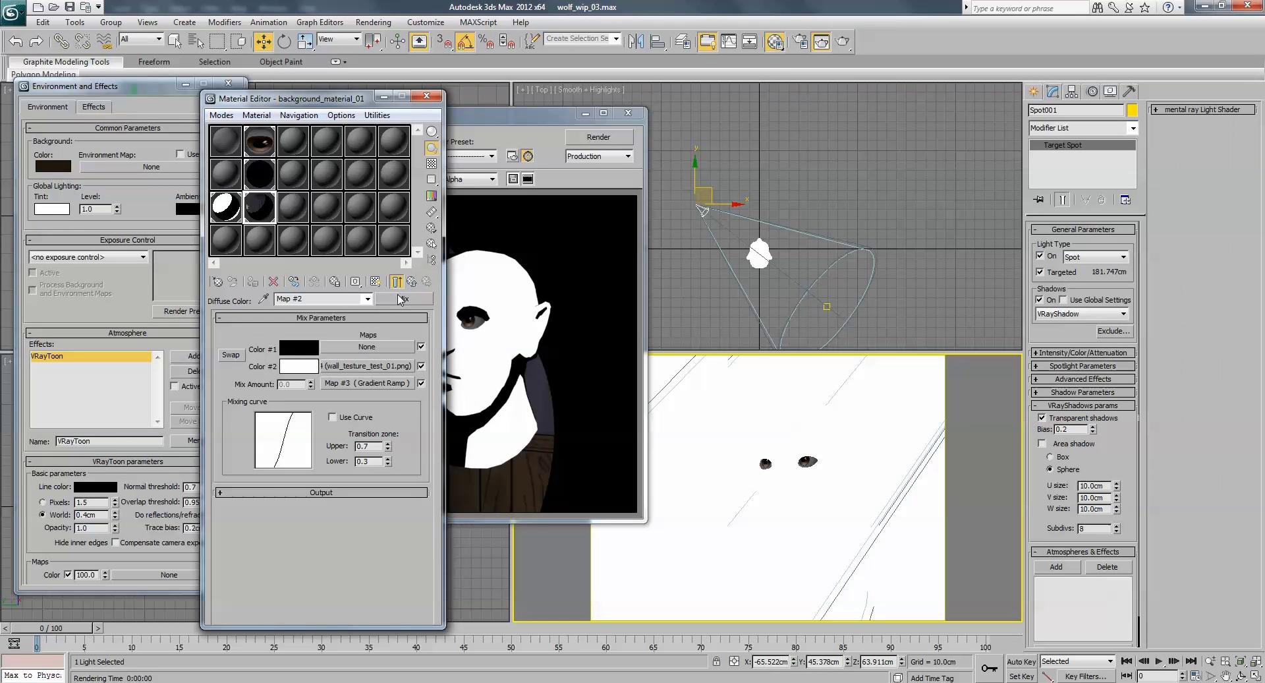
{"action": "left_click", "coordinate": [367, 348]}
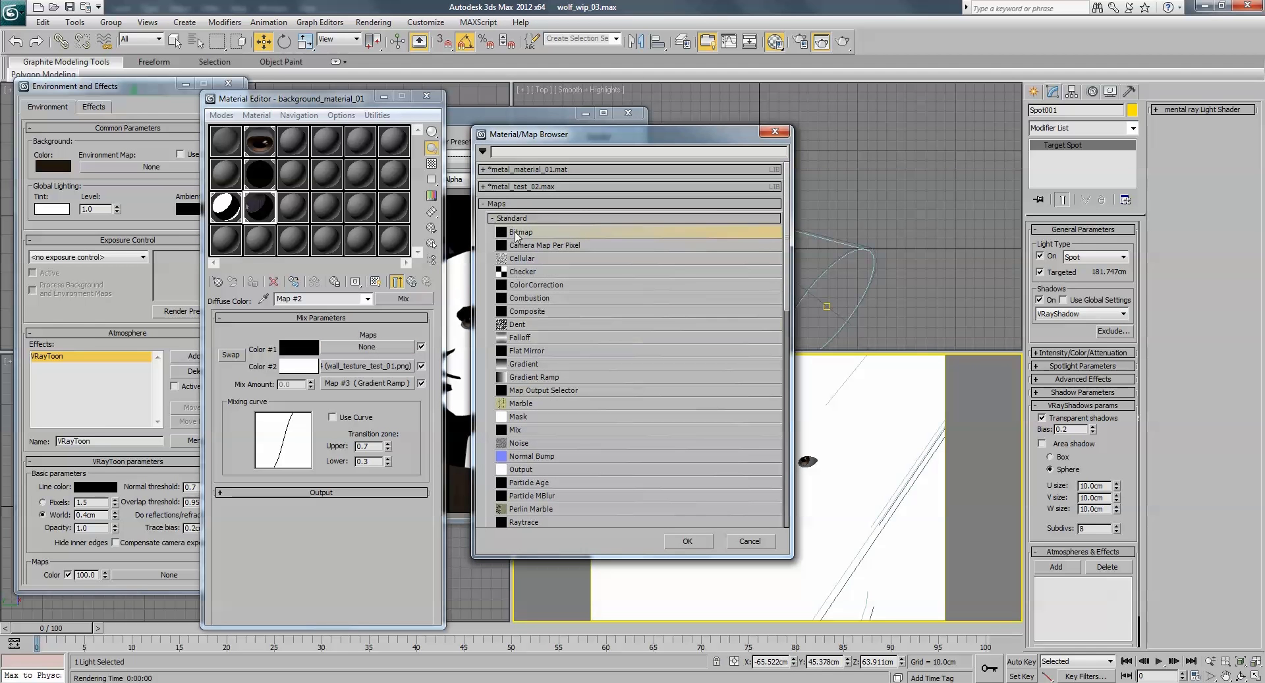
{"action": "double_click", "coordinate": [517, 232]}
{"action": "left_click", "coordinate": [252, 104]}
{"action": "double_click", "coordinate": [251, 101]}
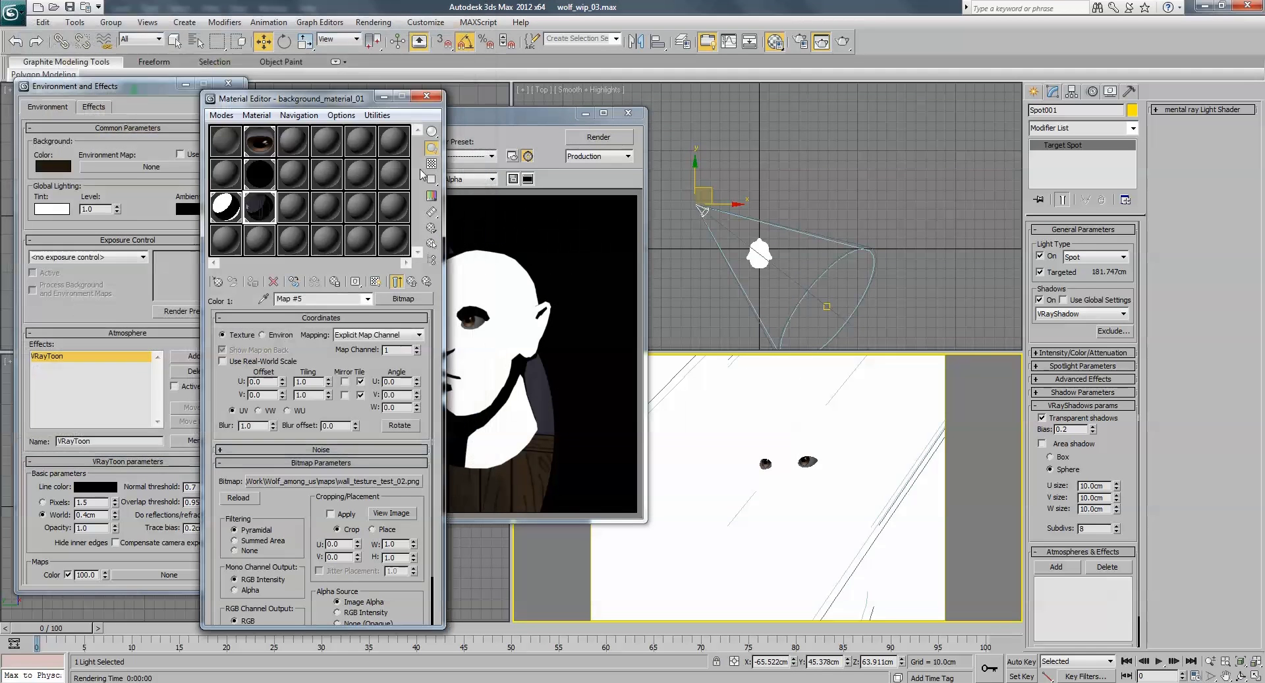
{"action": "left_click", "coordinate": [588, 137]}
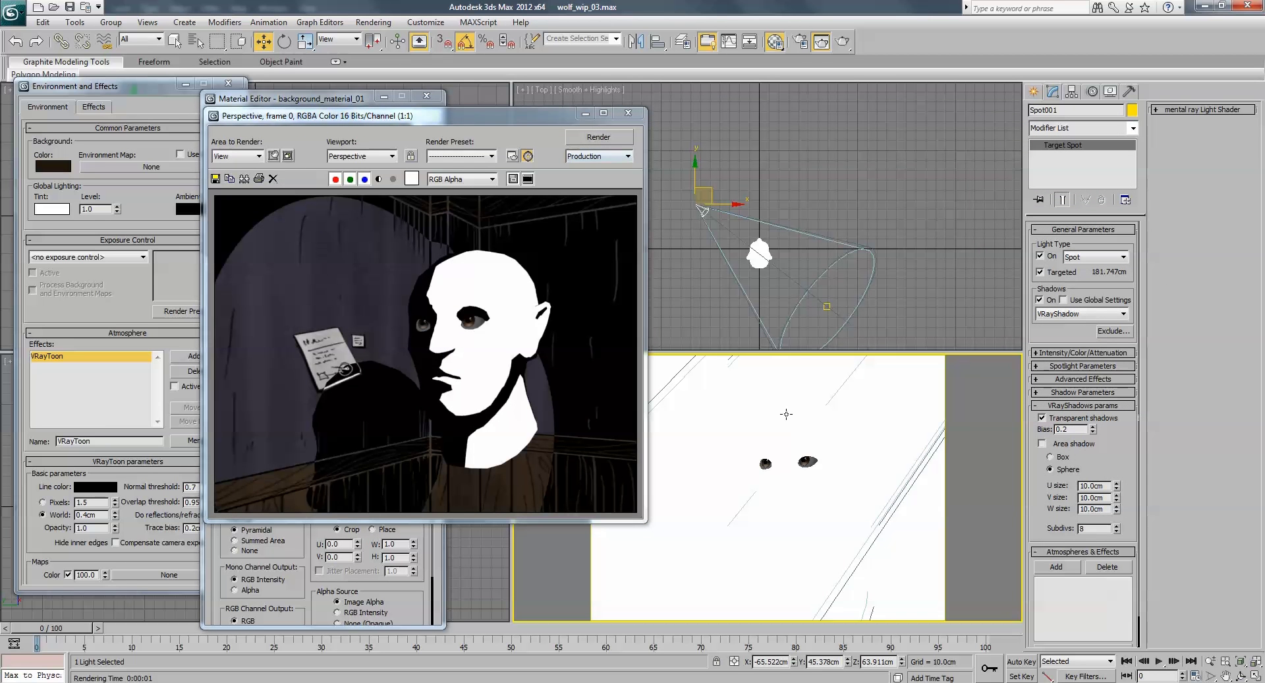
Move the black-to-white flag of face_material_01's Gradient Ramp to position 65 and finally to 31, rendering after each change
{"action": "left_click", "coordinate": [334, 105]}
{"action": "left_click", "coordinate": [228, 207]}
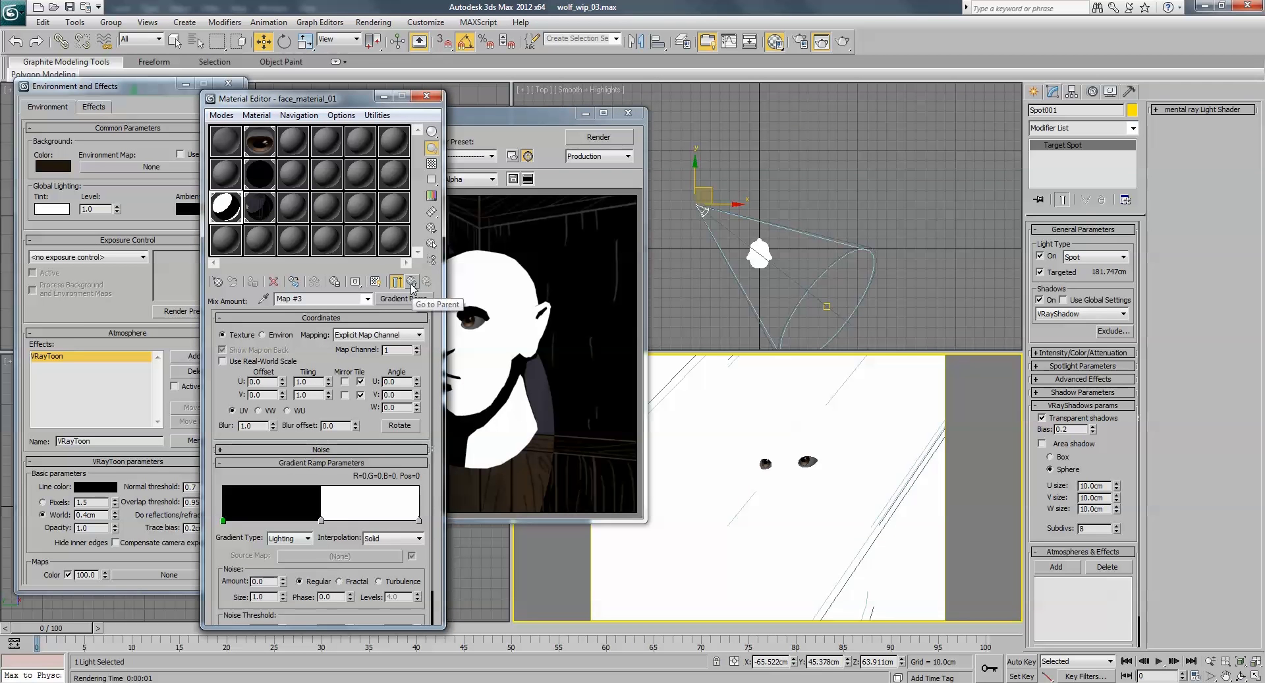
{"action": "left_click_drag", "start_coordinate": [322, 522], "coordinate": [352, 521]}
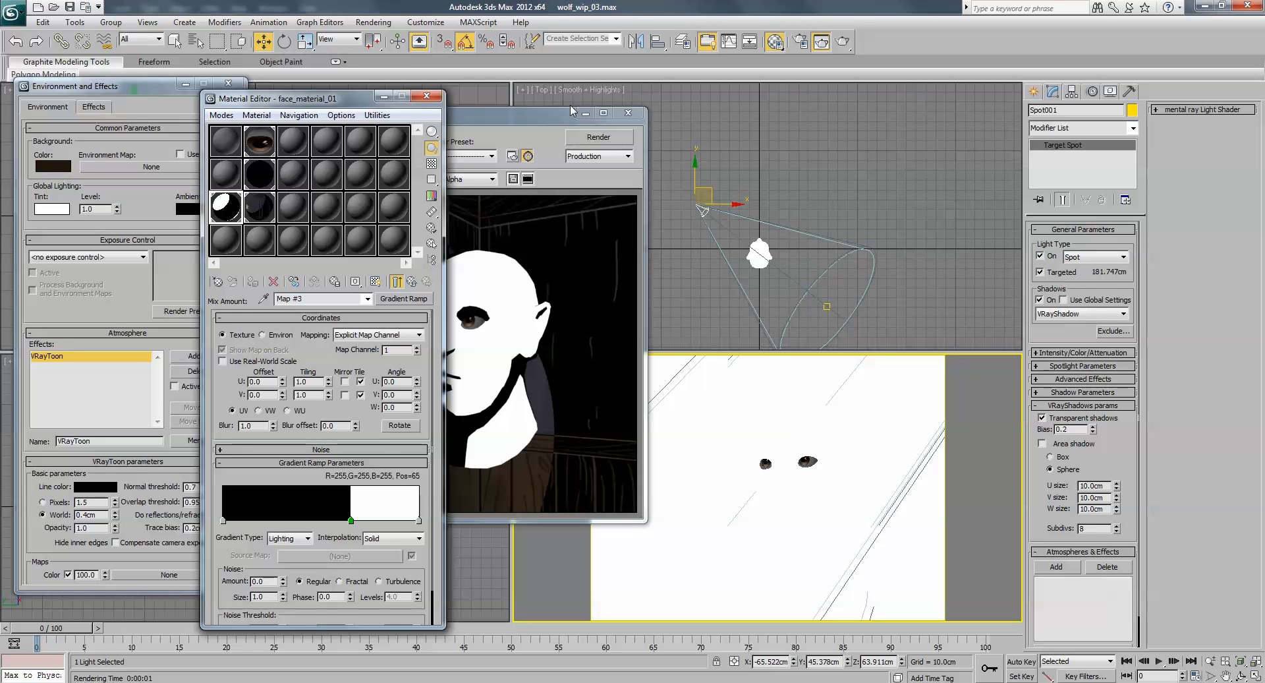
{"action": "left_click", "coordinate": [597, 138]}
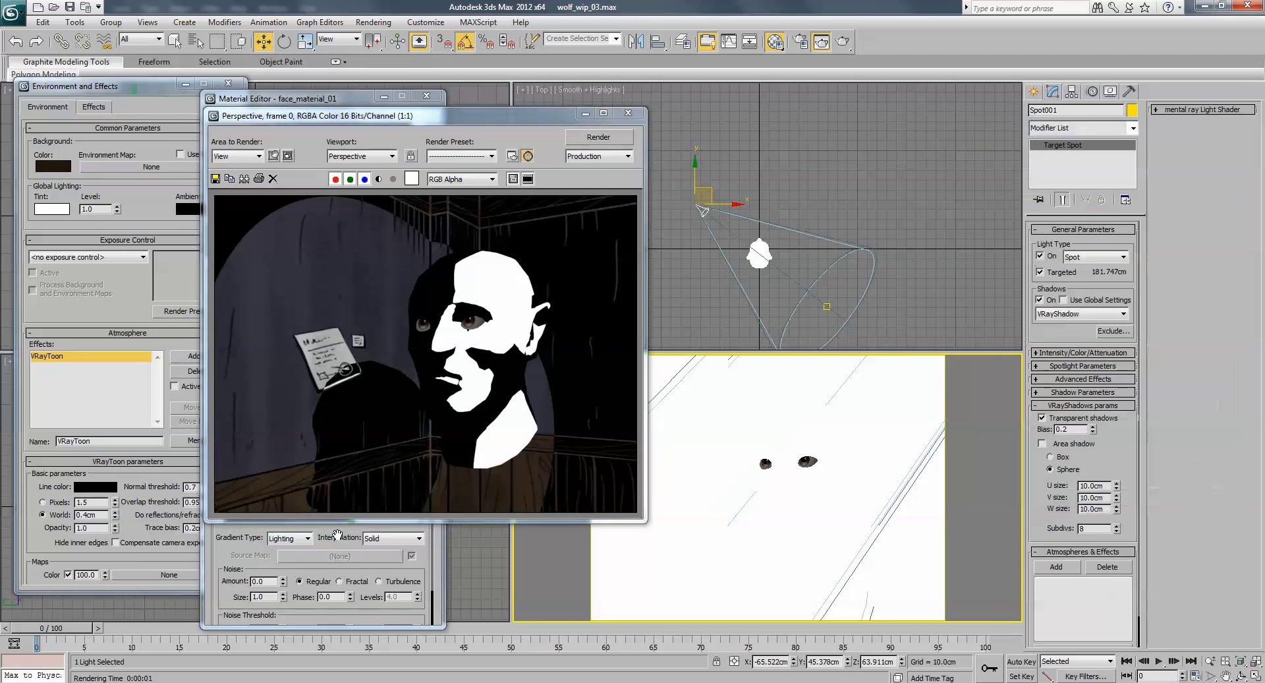
{"action": "left_click", "coordinate": [338, 537]}
{"action": "left_click_drag", "start_coordinate": [353, 521], "coordinate": [284, 522]}
{"action": "left_click", "coordinate": [619, 137]}
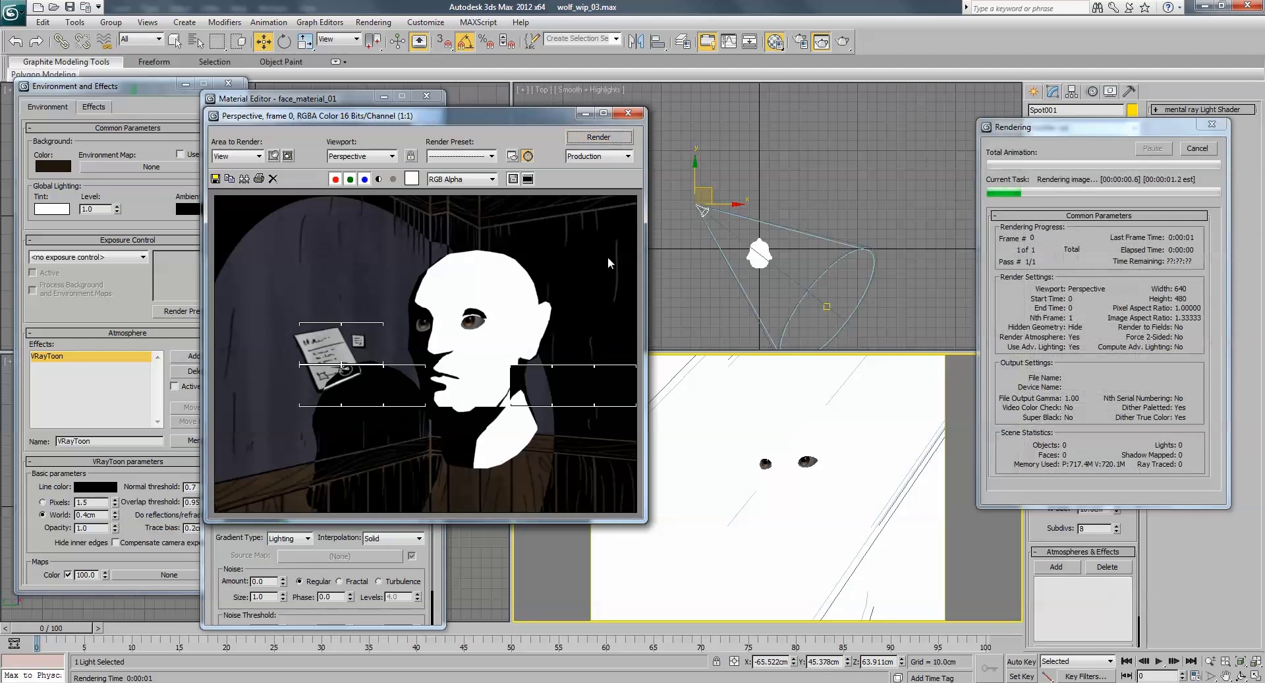
Load face_diffuse_01.png as Color #2 in face_material_01's Mix map, display it in the viewport and render
{"action": "left_click", "coordinate": [346, 530]}
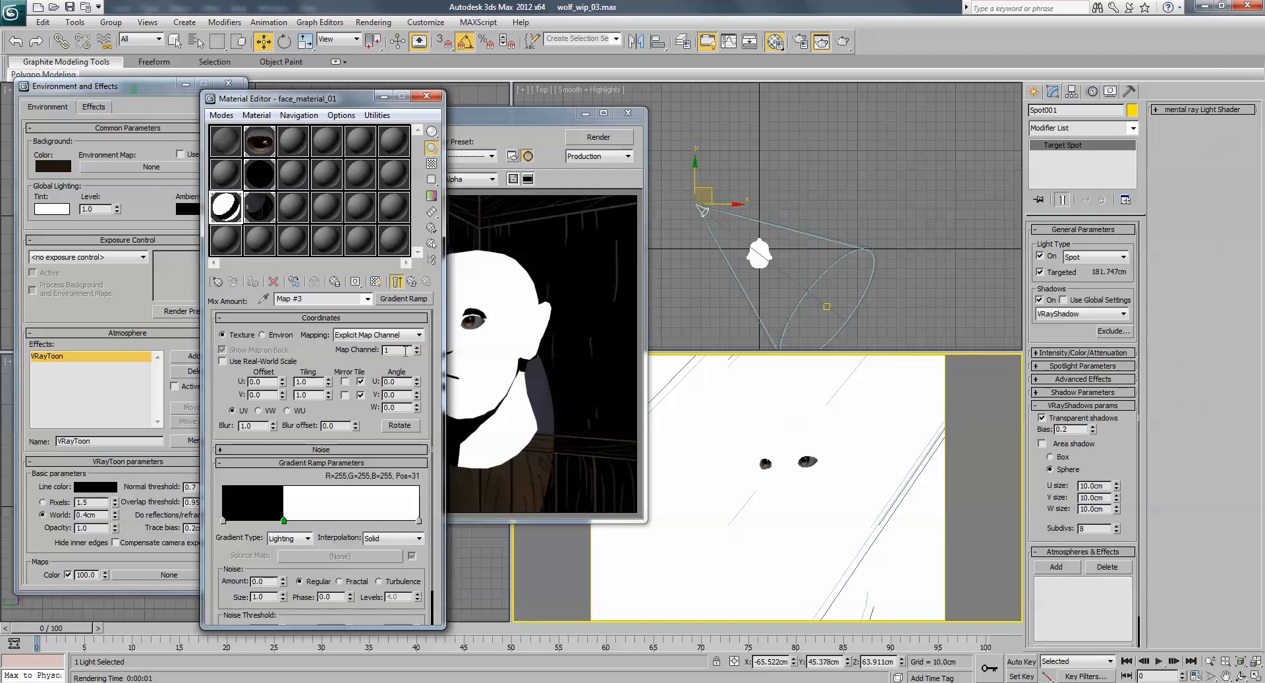
{"action": "left_click", "coordinate": [412, 282]}
{"action": "left_click", "coordinate": [367, 366]}
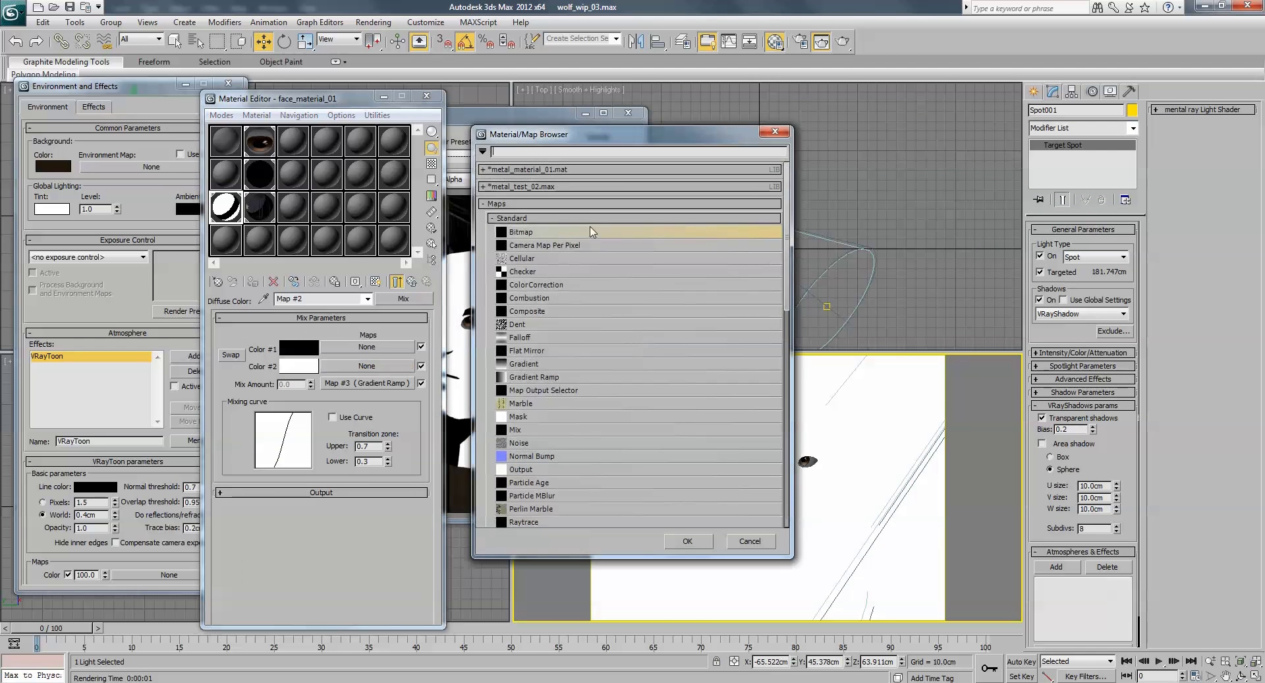
{"action": "double_click", "coordinate": [581, 231]}
{"action": "double_click", "coordinate": [125, 106]}
{"action": "left_click", "coordinate": [375, 282]}
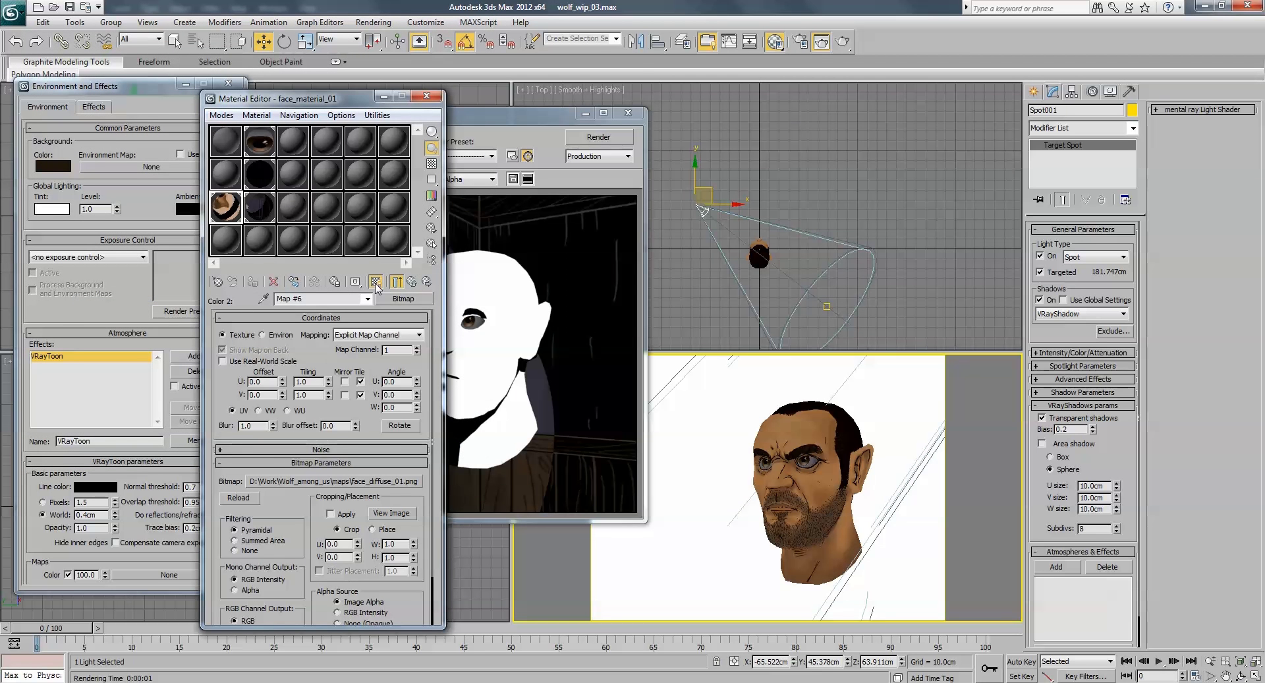
{"action": "left_click", "coordinate": [823, 36]}
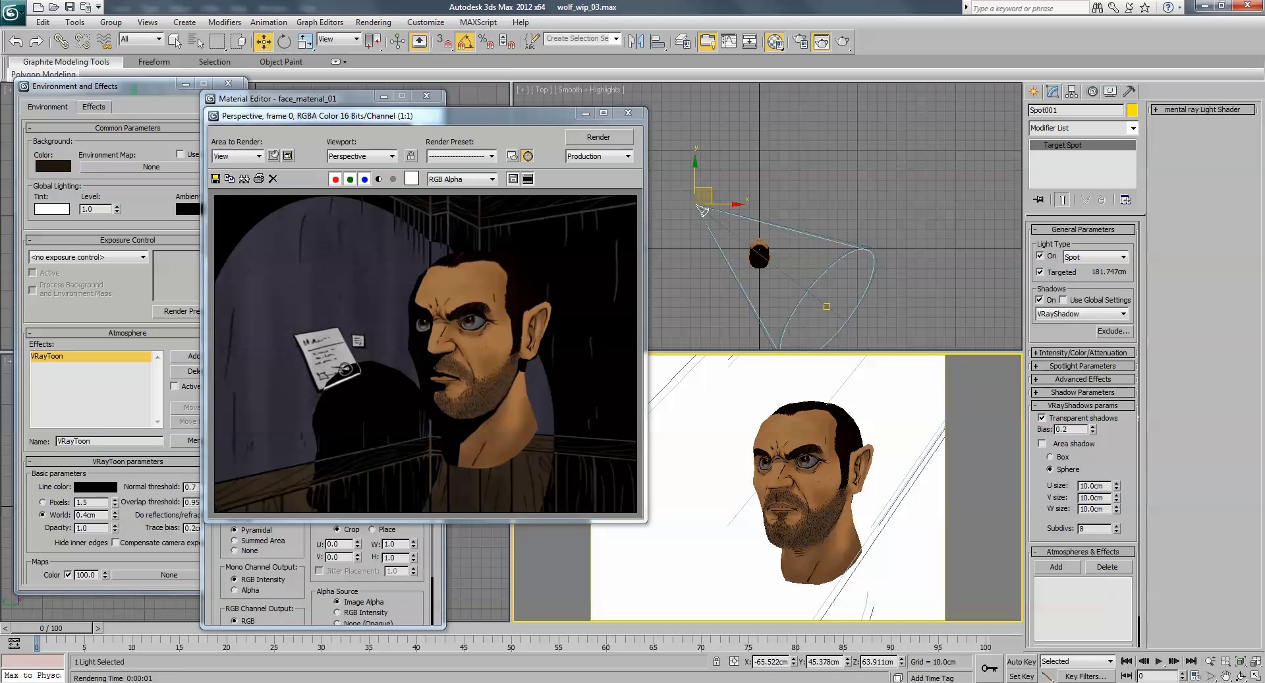
Switch to Photoshop and toggle the visibility of Layer 4 to check the game reference image
{"action": "left_click", "coordinate": [170, 681]}
{"action": "left_click", "coordinate": [147, 48]}
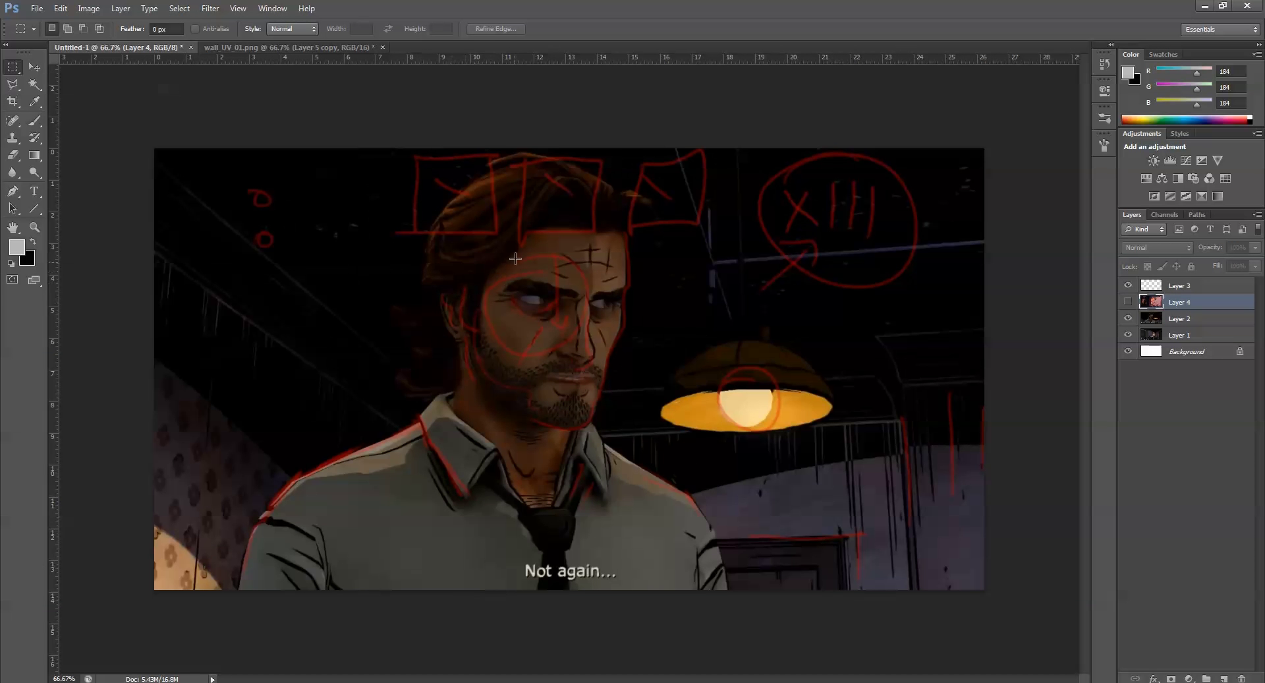
{"action": "left_click", "coordinate": [1128, 302]}
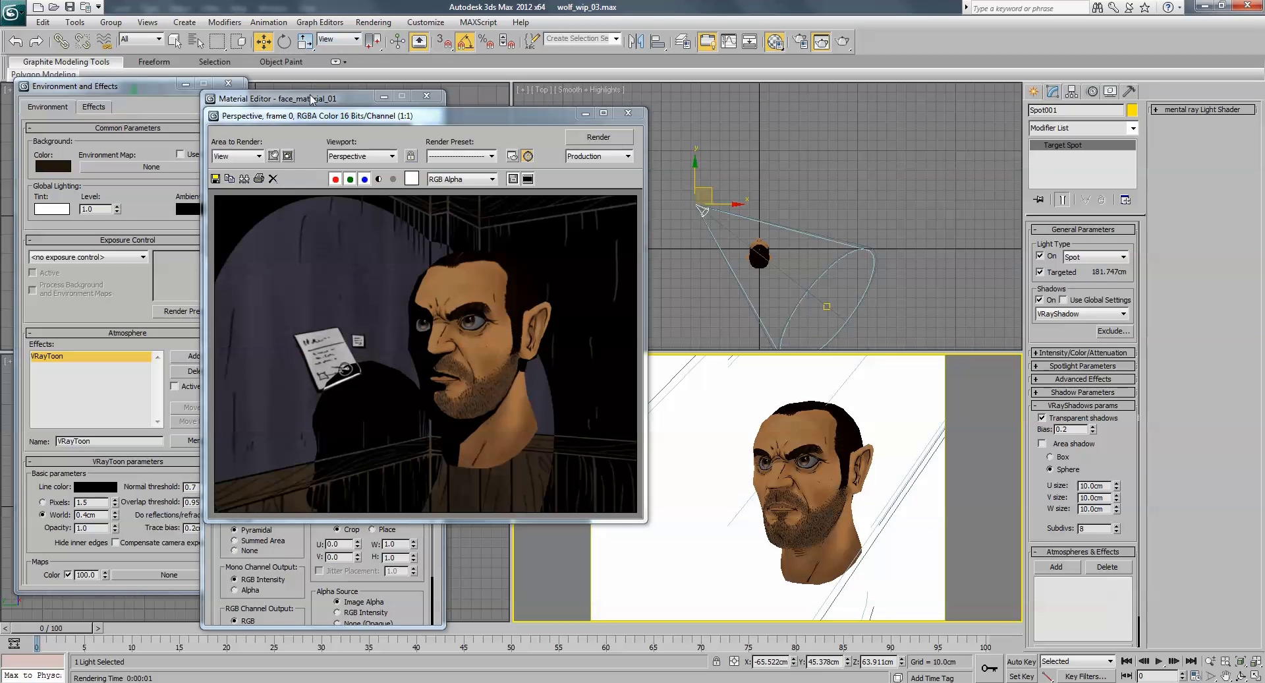
Return to 3ds Max and place an independent copy of the Color #2 face bitmap in Color #1 of face_material_01's Mix map
{"action": "left_click", "coordinate": [311, 99]}
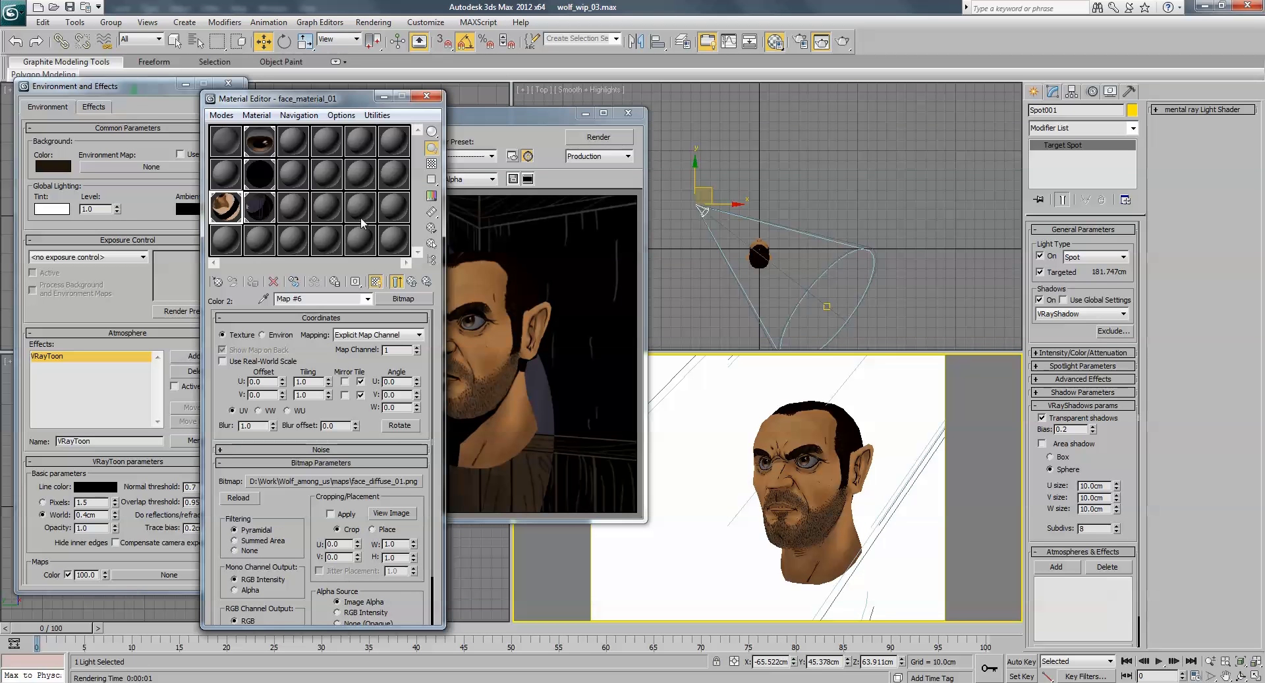
{"action": "left_click", "coordinate": [412, 282]}
{"action": "left_click_drag", "start_coordinate": [361, 370], "coordinate": [369, 383]}
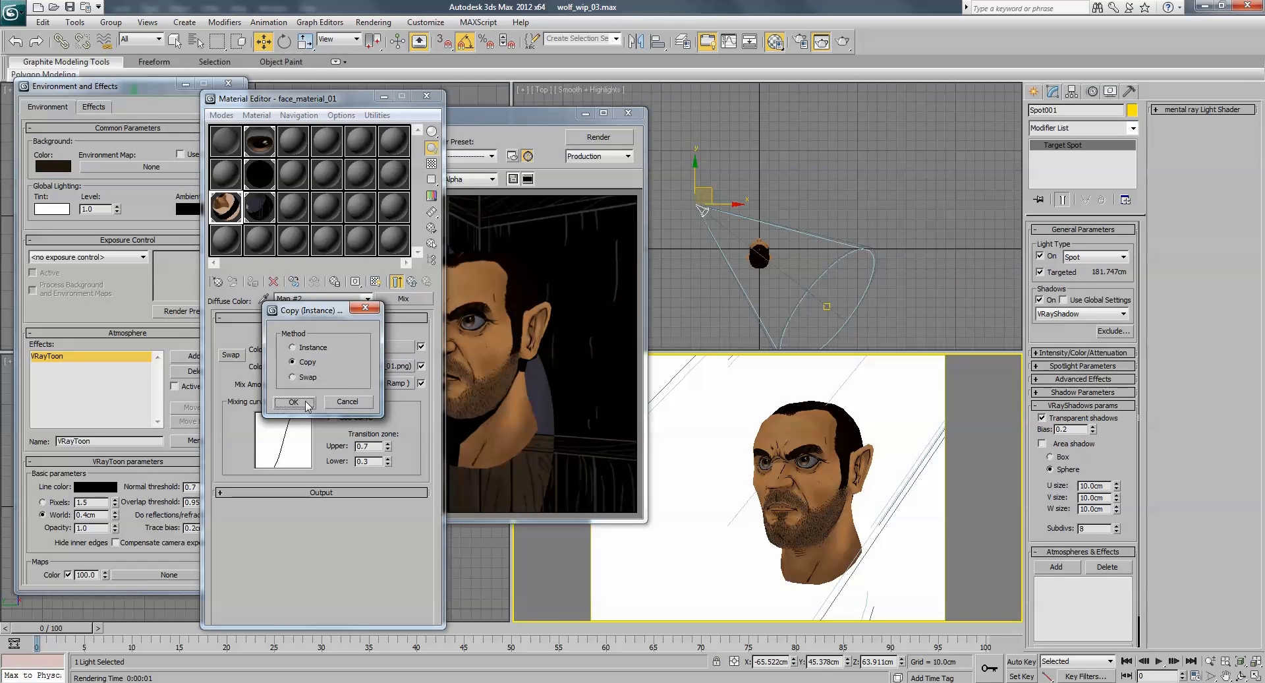
{"action": "left_click", "coordinate": [311, 400]}
Wrap the Color #1 face bitmap in a Color Correction map, keeping it as sub-map, set brightness to about -24.9 and re-render
{"action": "left_click", "coordinate": [357, 348]}
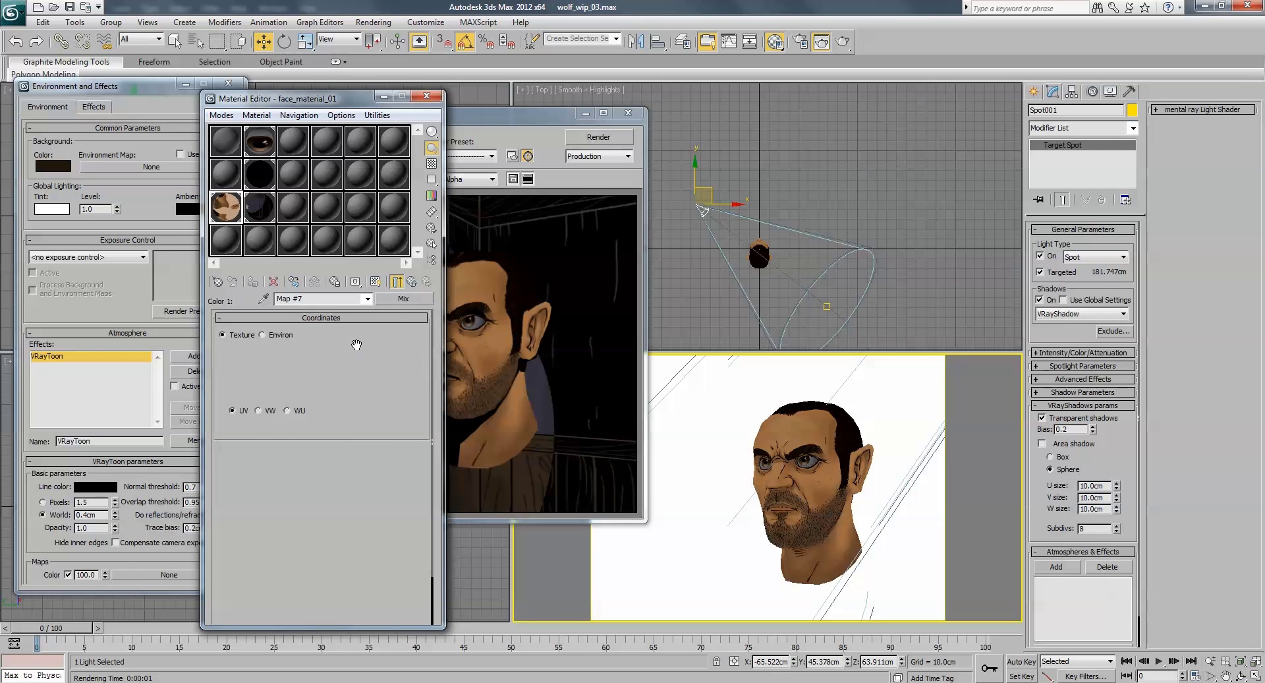
{"action": "left_click", "coordinate": [403, 298]}
{"action": "double_click", "coordinate": [560, 285]}
{"action": "left_click", "coordinate": [294, 394]}
{"action": "left_click_drag", "start_coordinate": [321, 604], "coordinate": [296, 603]}
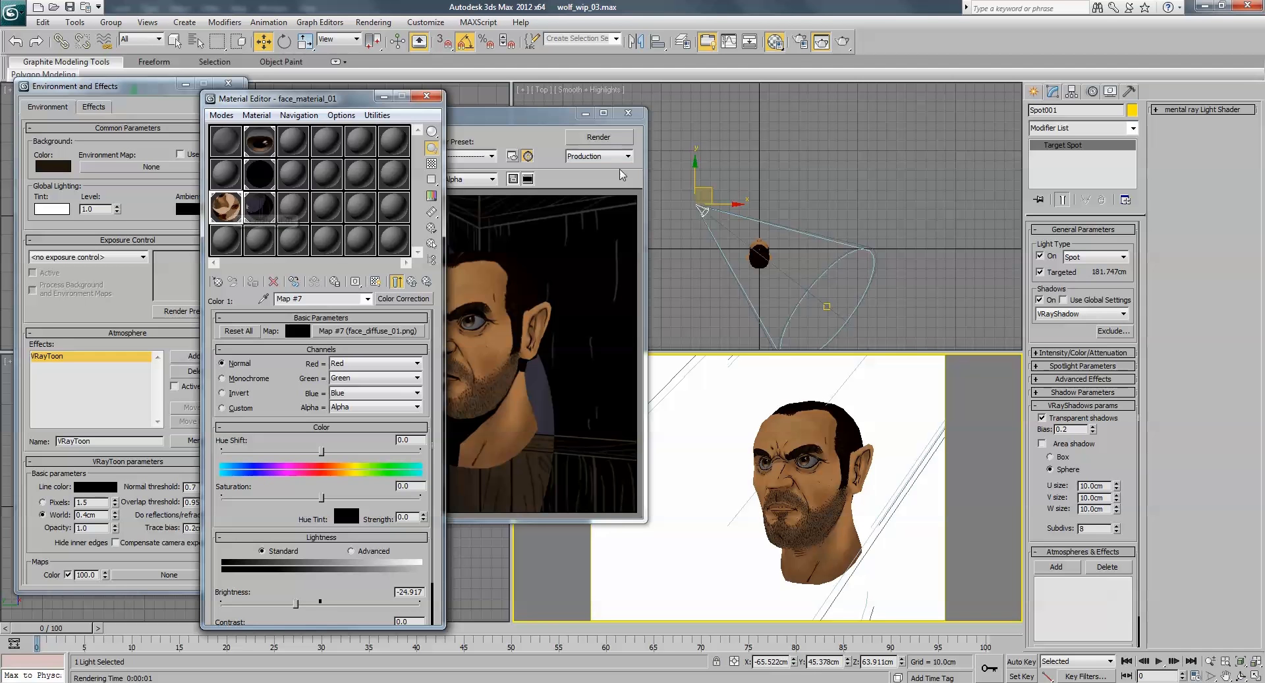
{"action": "left_click", "coordinate": [610, 139]}
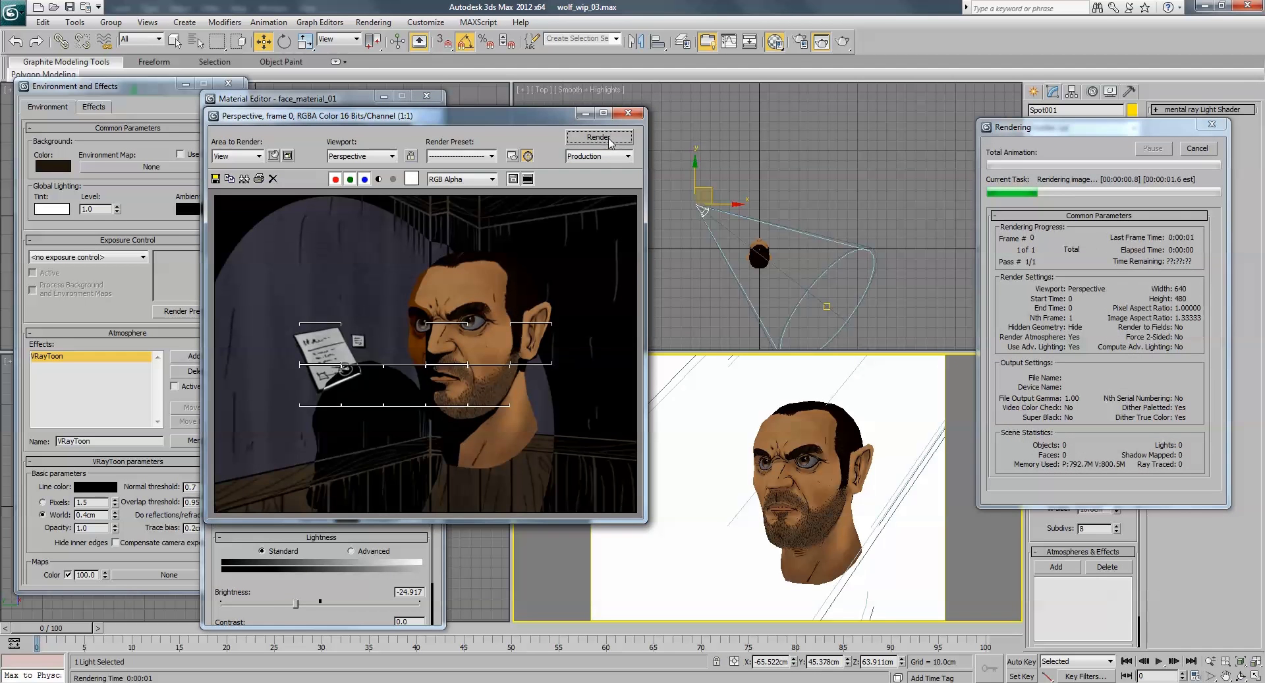
Lower the Color Correction saturation to about -24, ease it back slightly, and render the Perspective view after each change
{"action": "left_click", "coordinate": [353, 581]}
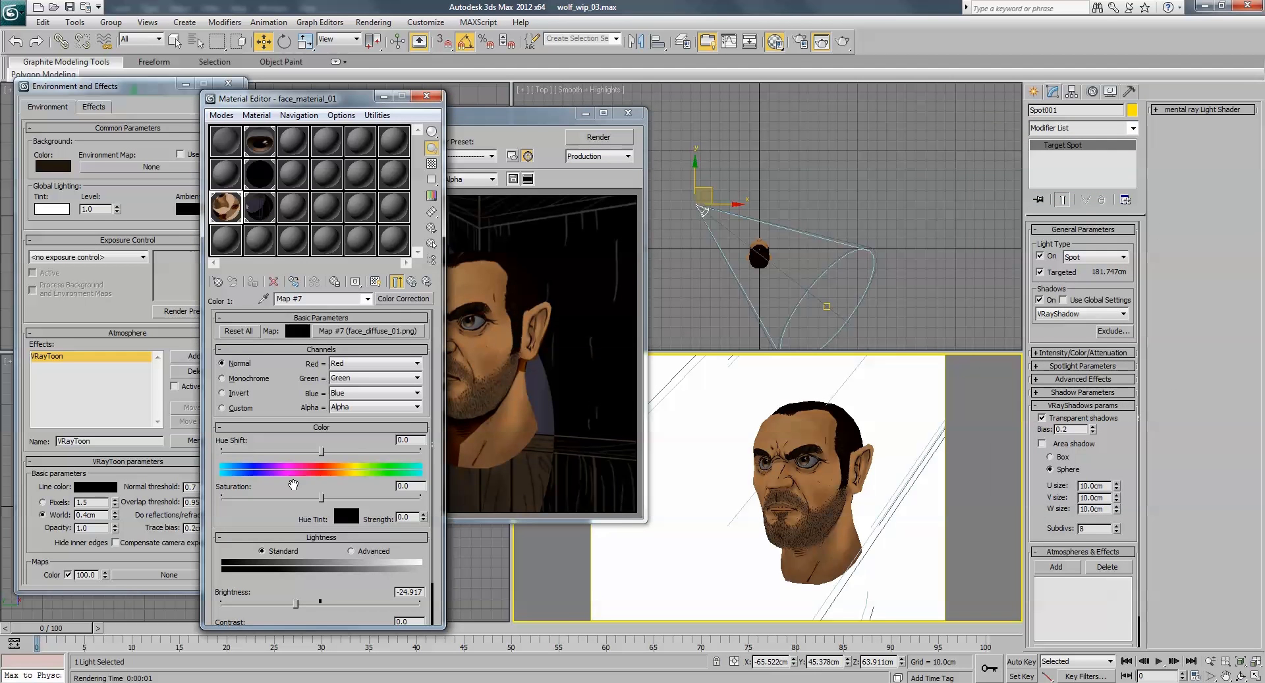
{"action": "mouse_move", "coordinate": [322, 498]}
{"action": "left_mouse_down"}
{"action": "mouse_move", "coordinate": [280, 499]}
{"action": "mouse_move", "coordinate": [298, 497]}
{"action": "left_mouse_up"}
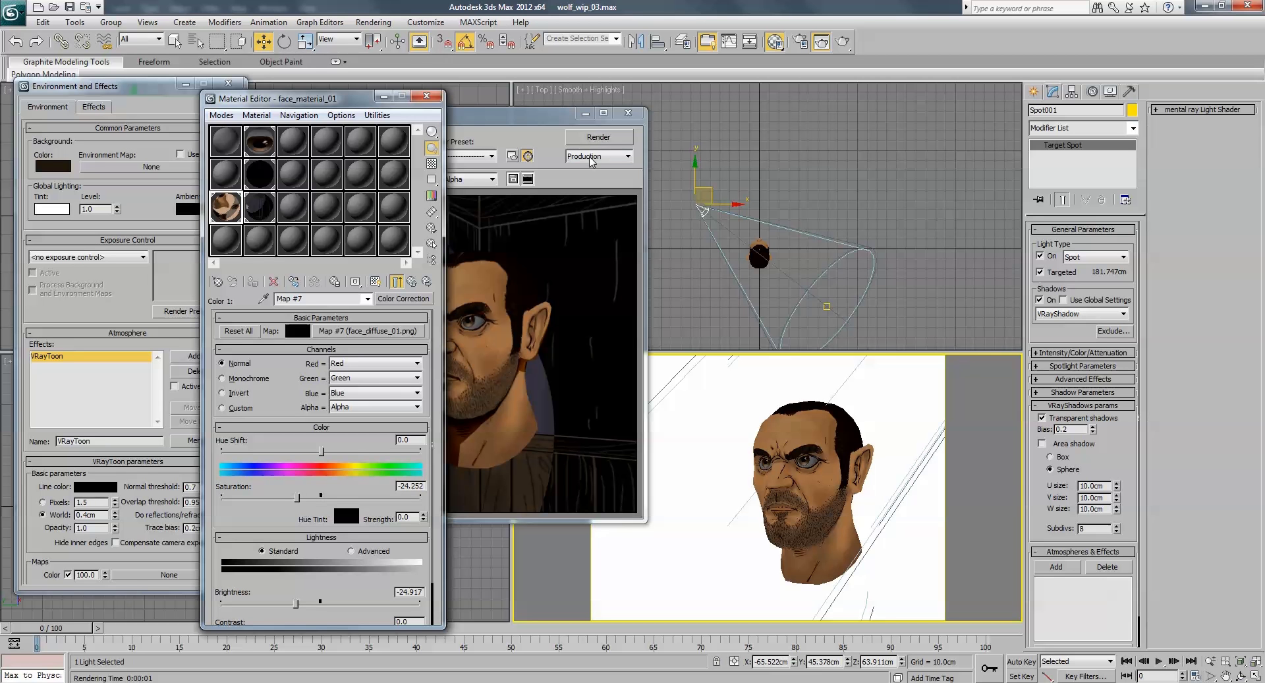
{"action": "left_click", "coordinate": [597, 138]}
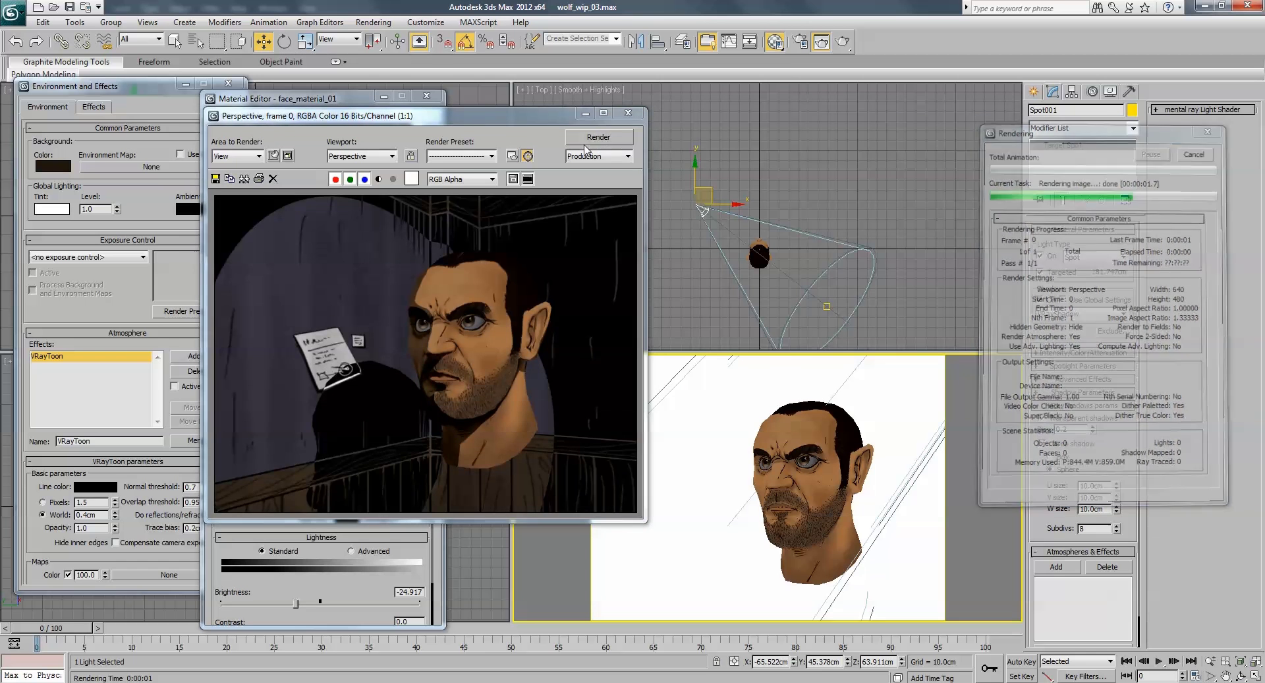
{"action": "left_click_drag", "start_coordinate": [430, 119], "coordinate": [570, 82]}
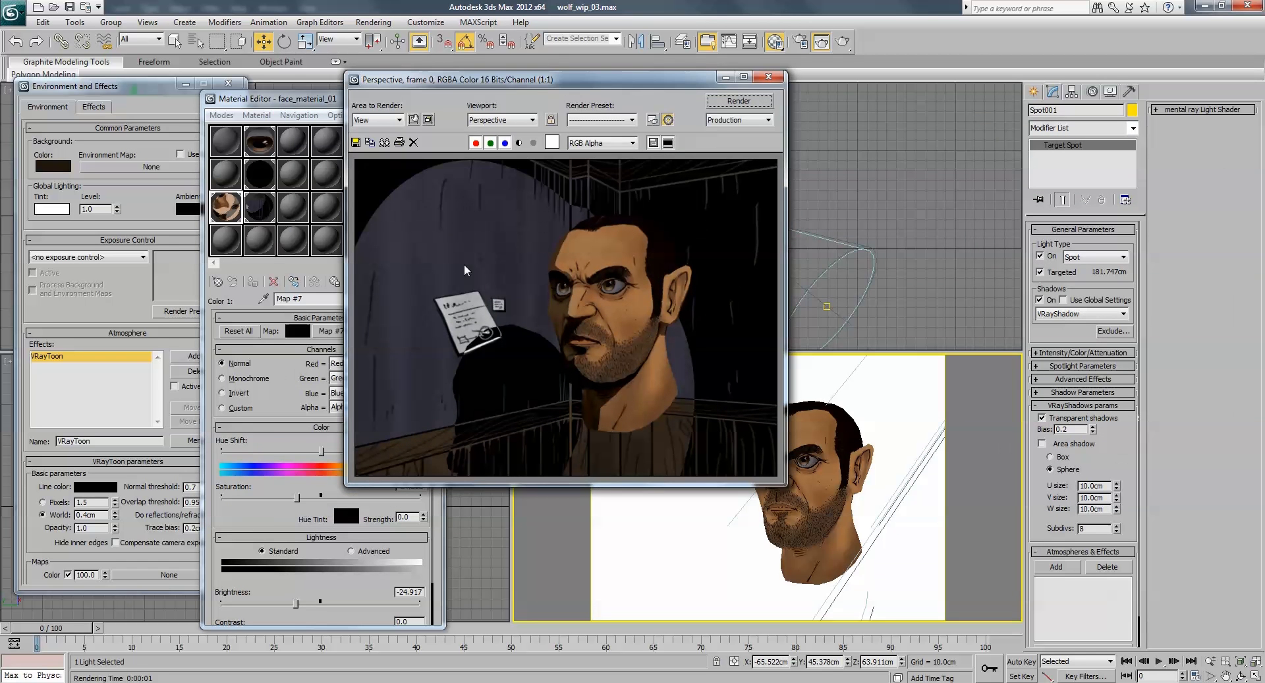
{"action": "left_click_drag", "start_coordinate": [297, 498], "coordinate": [301, 497]}
{"action": "left_click", "coordinate": [738, 101]}
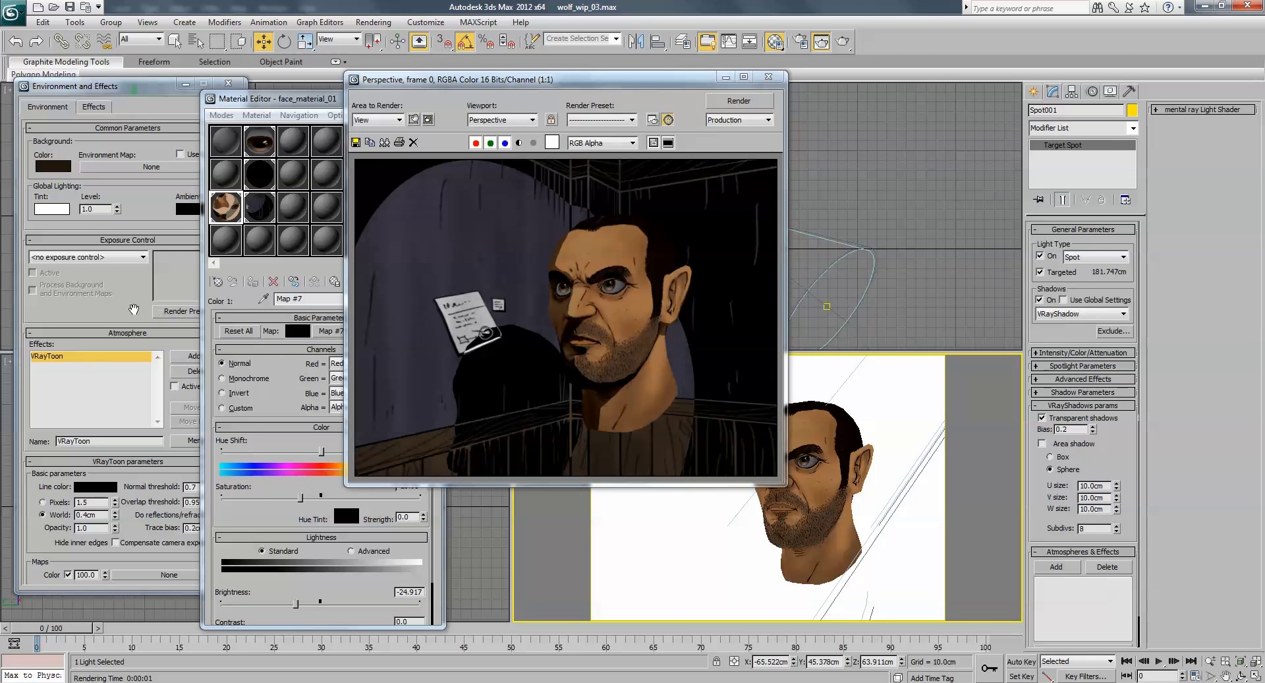
Reactivate the VRayToon effect, exclude the background object Plane001 from it and re-render with the face enlarged
{"action": "left_click", "coordinate": [157, 309]}
{"action": "left_click", "coordinate": [177, 386]}
{"action": "scroll", "coordinate": [138, 302], "scroll_direction": "down", "scroll_amount": 3}
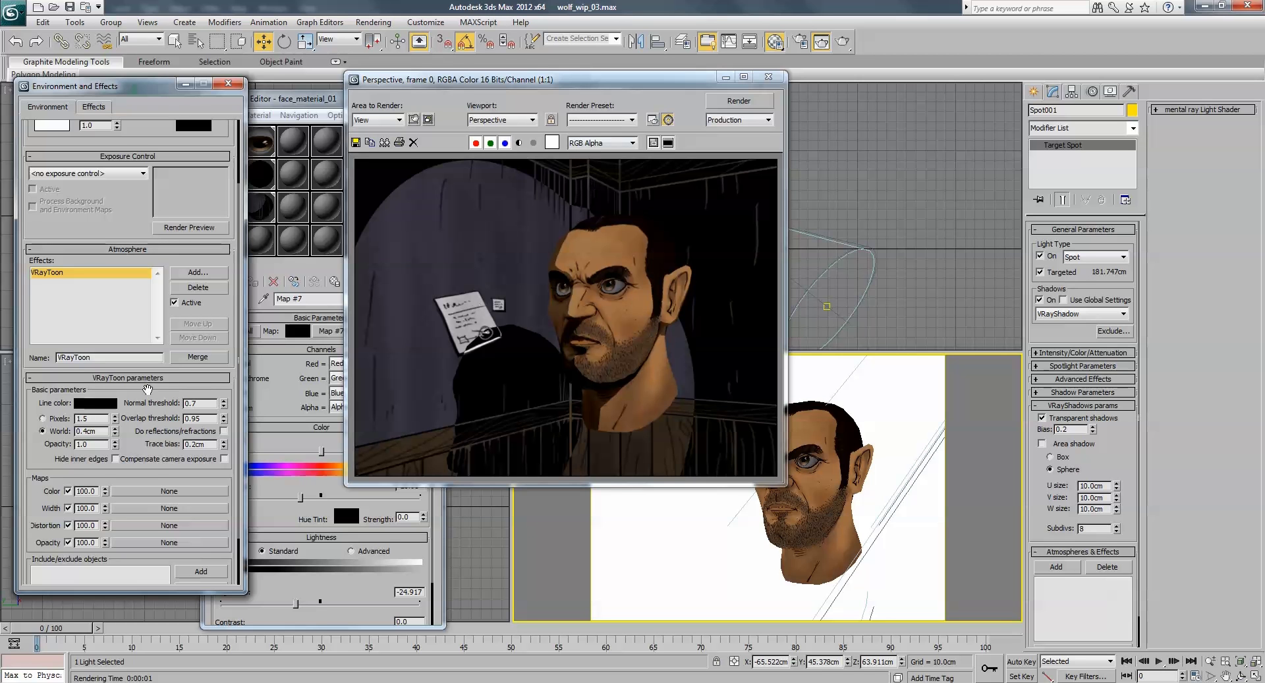
{"action": "scroll", "coordinate": [141, 282], "scroll_direction": "down", "scroll_amount": 2}
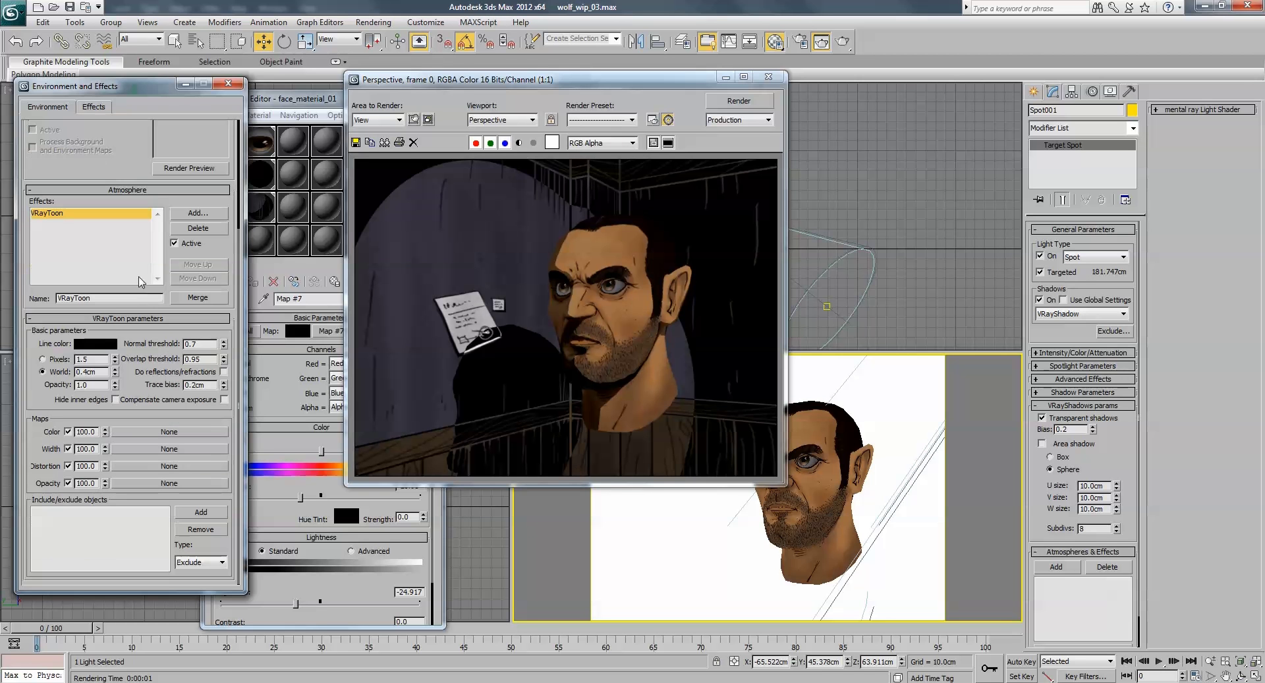
{"action": "left_click", "coordinate": [201, 514]}
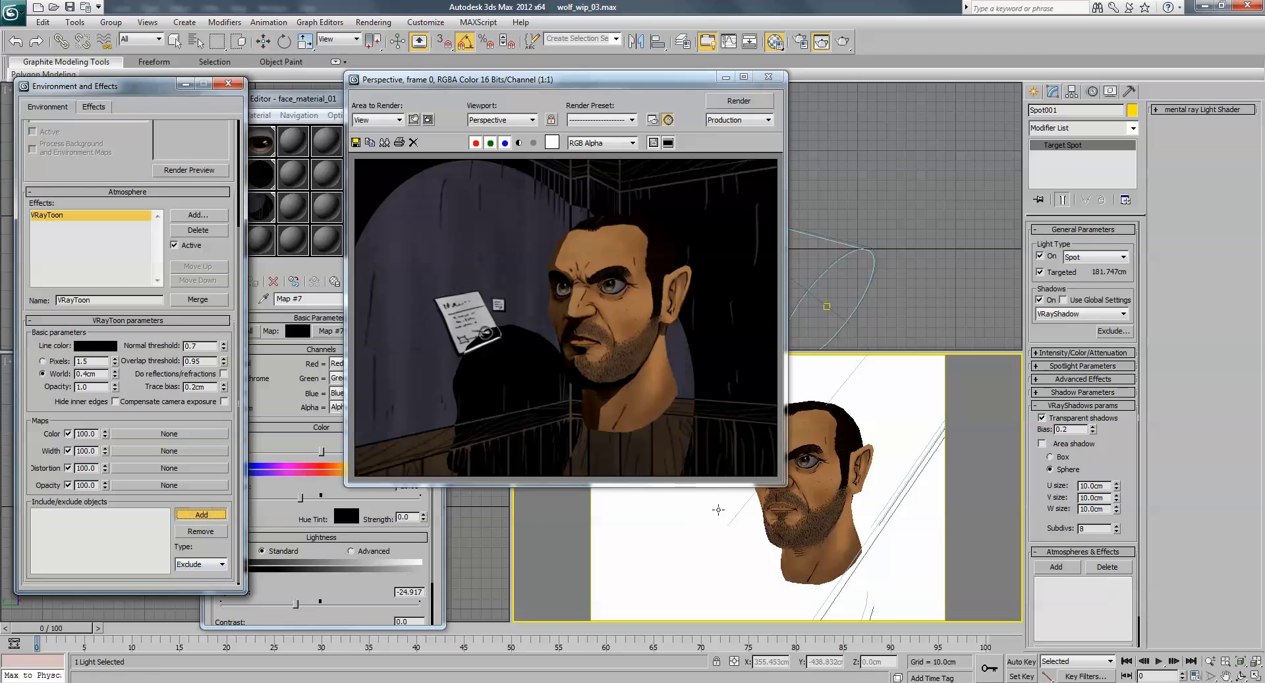
{"action": "left_click", "coordinate": [662, 494]}
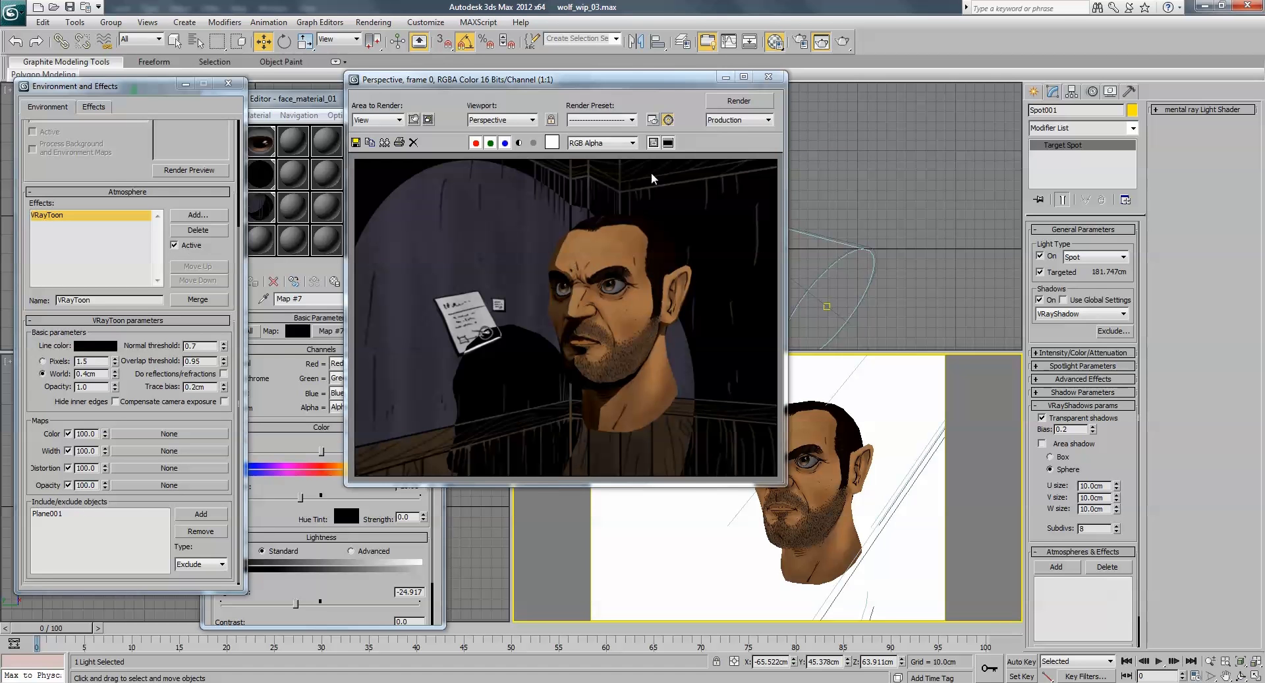
{"action": "scroll", "coordinate": [596, 297], "scroll_direction": "up", "scroll_amount": 1}
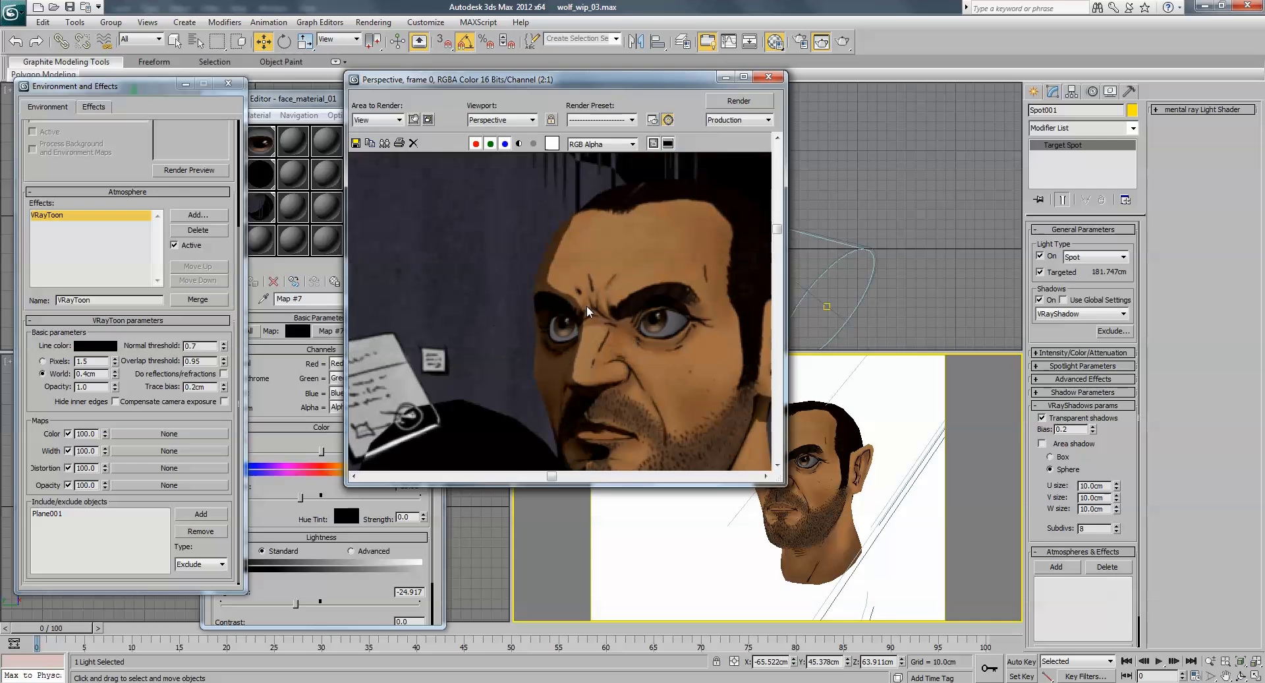
{"action": "key", "text": "shift+q"}
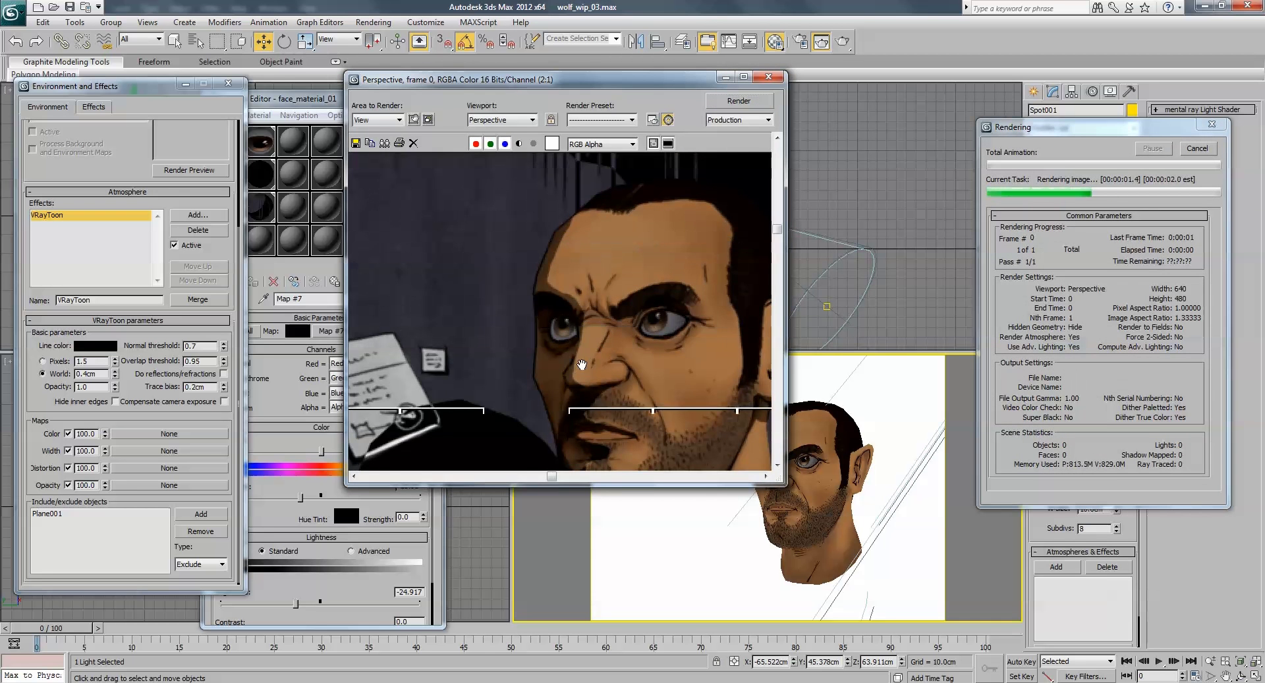
Return the render to full size, turn the head to a more frontal angle and render the Perspective view again
{"action": "scroll", "coordinate": [546, 321], "scroll_direction": "down", "scroll_amount": 1}
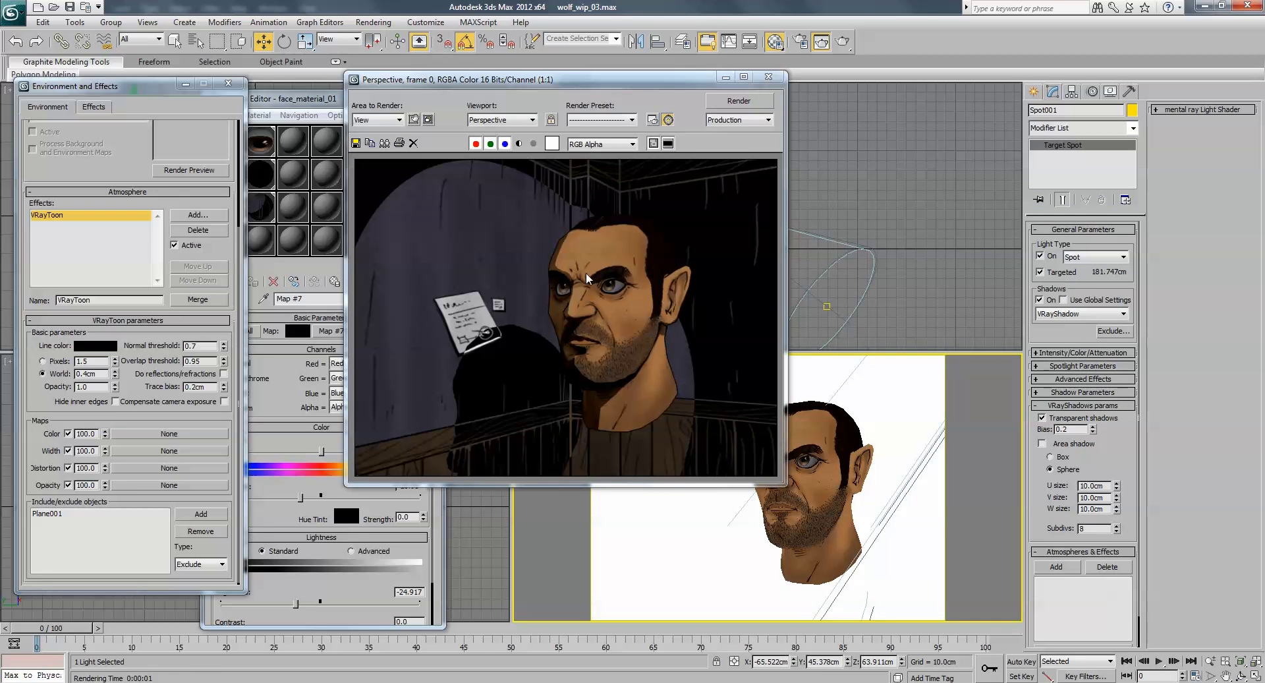
{"action": "mouse_move", "coordinate": [832, 395]}
{"action": "middle_mouse_down"}
{"action": "mouse_move", "coordinate": [801, 408]}
{"action": "mouse_move", "coordinate": [833, 417]}
{"action": "middle_mouse_up"}
{"action": "key", "text": "shift+q"}
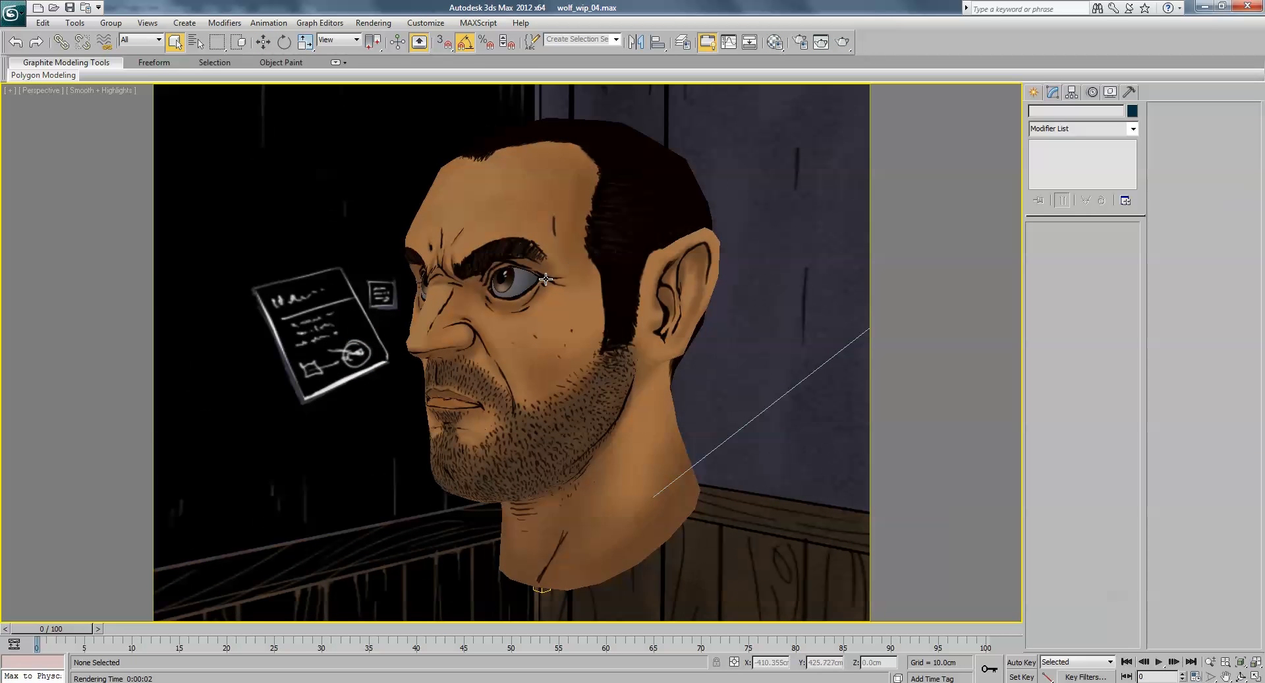
{"action": "middle_click_drag", "start_coordinate": [545, 279], "coordinate": [580, 282], "text": "alt"}
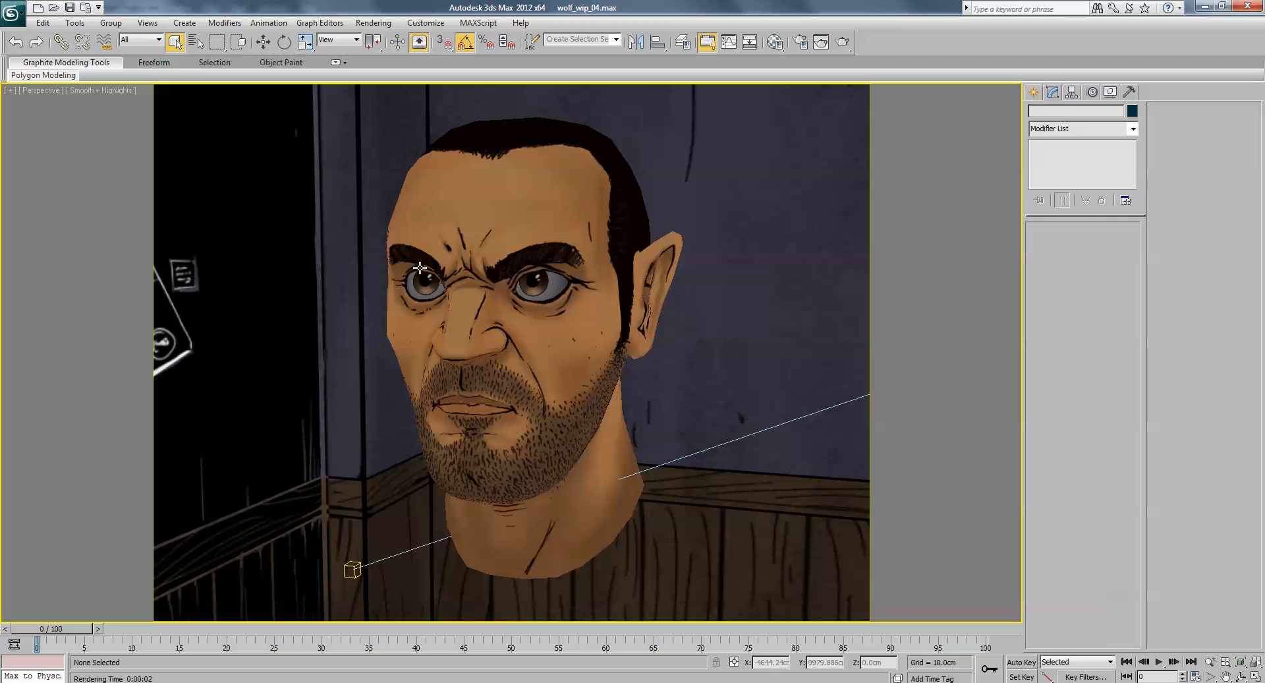
{"action": "key", "text": "shift+q"}
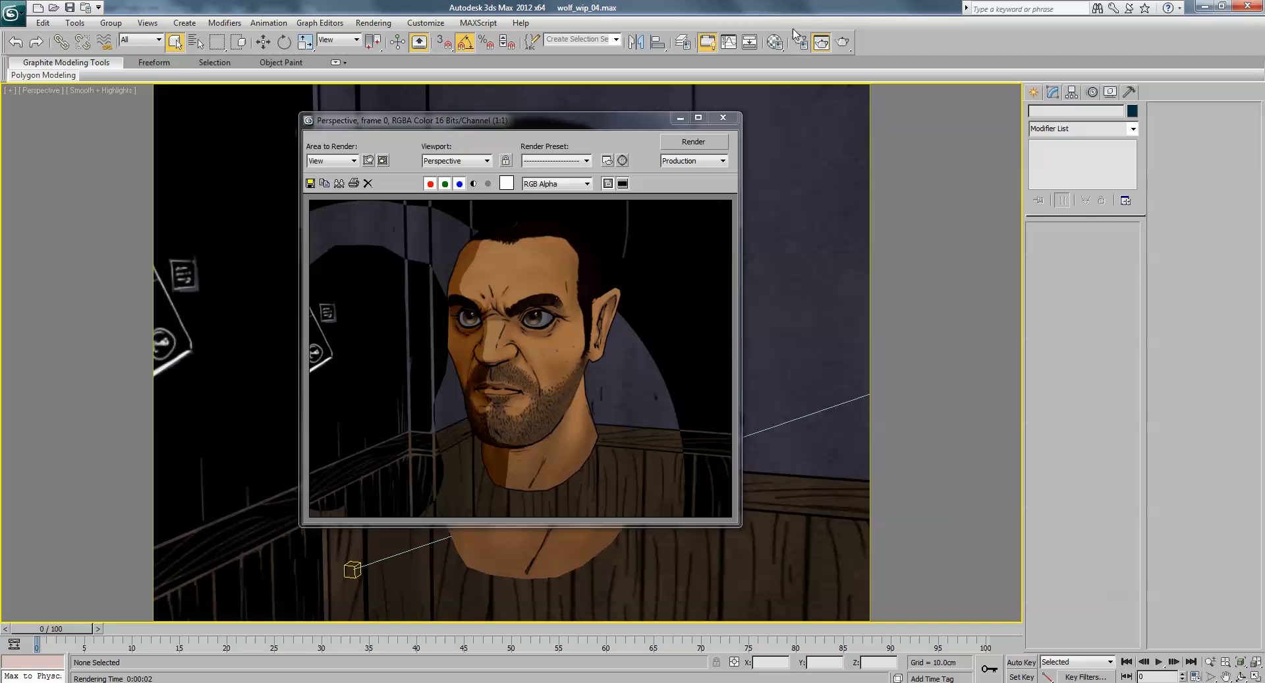
Add a Normal Bump map to the Bump slot of the head material 14 - Default4545
{"action": "left_click", "coordinate": [750, 42]}
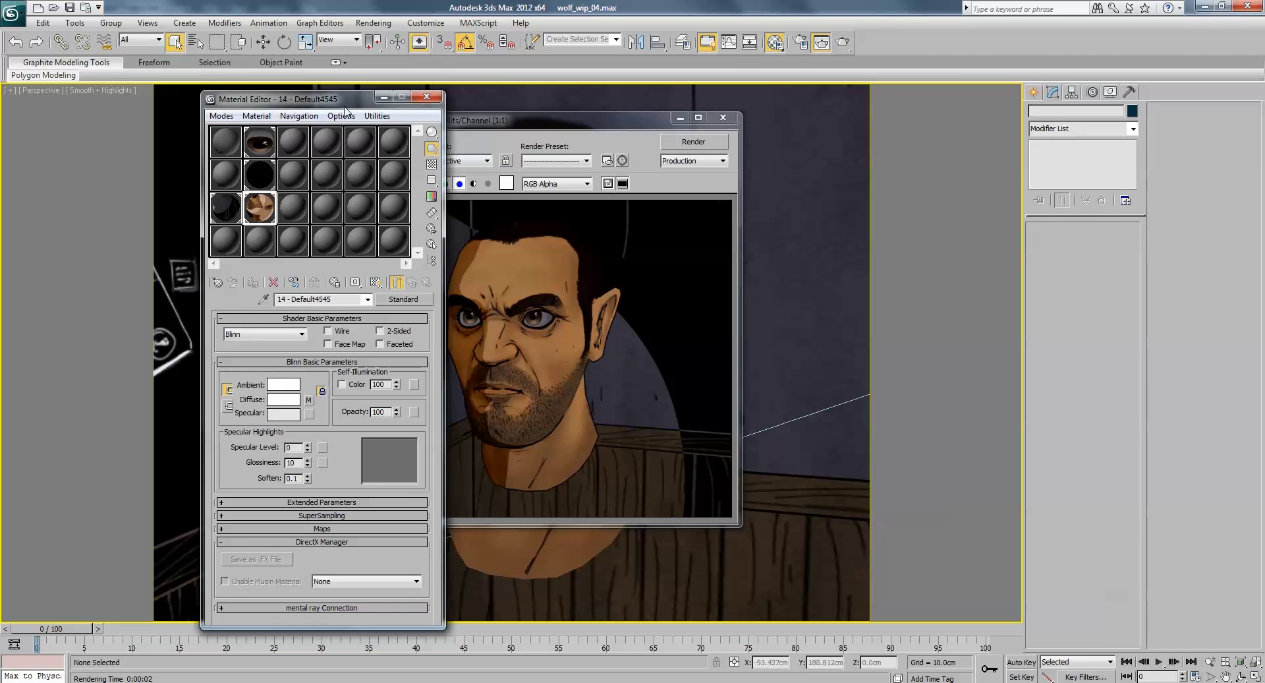
{"action": "left_click_drag", "start_coordinate": [286, 99], "coordinate": [132, 75]}
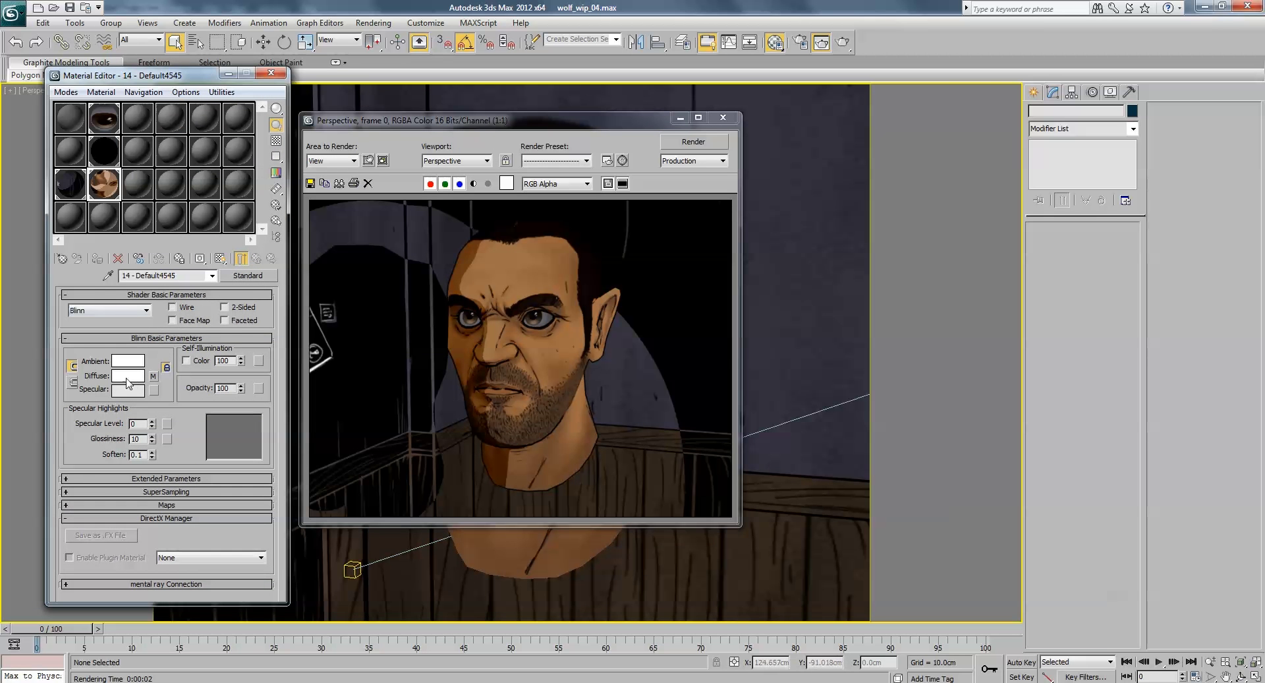
{"action": "left_click", "coordinate": [153, 375]}
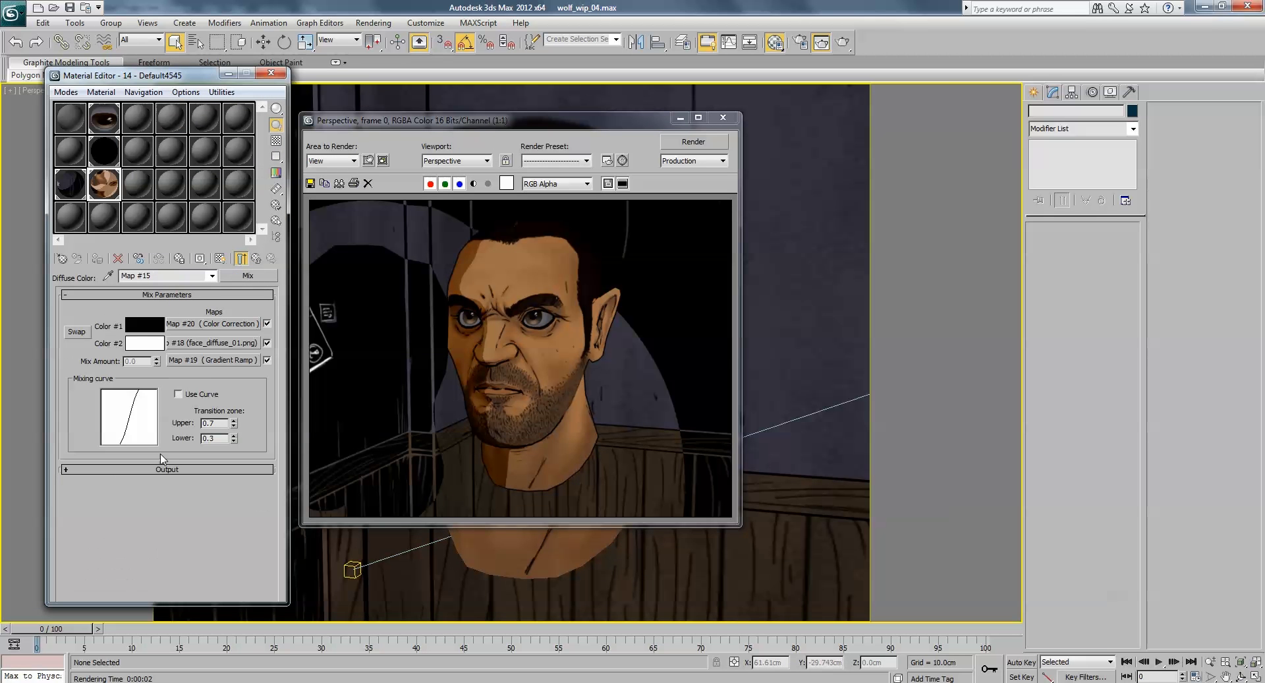
{"action": "left_click", "coordinate": [266, 263]}
{"action": "scroll", "coordinate": [178, 506], "scroll_direction": "down", "scroll_amount": 5}
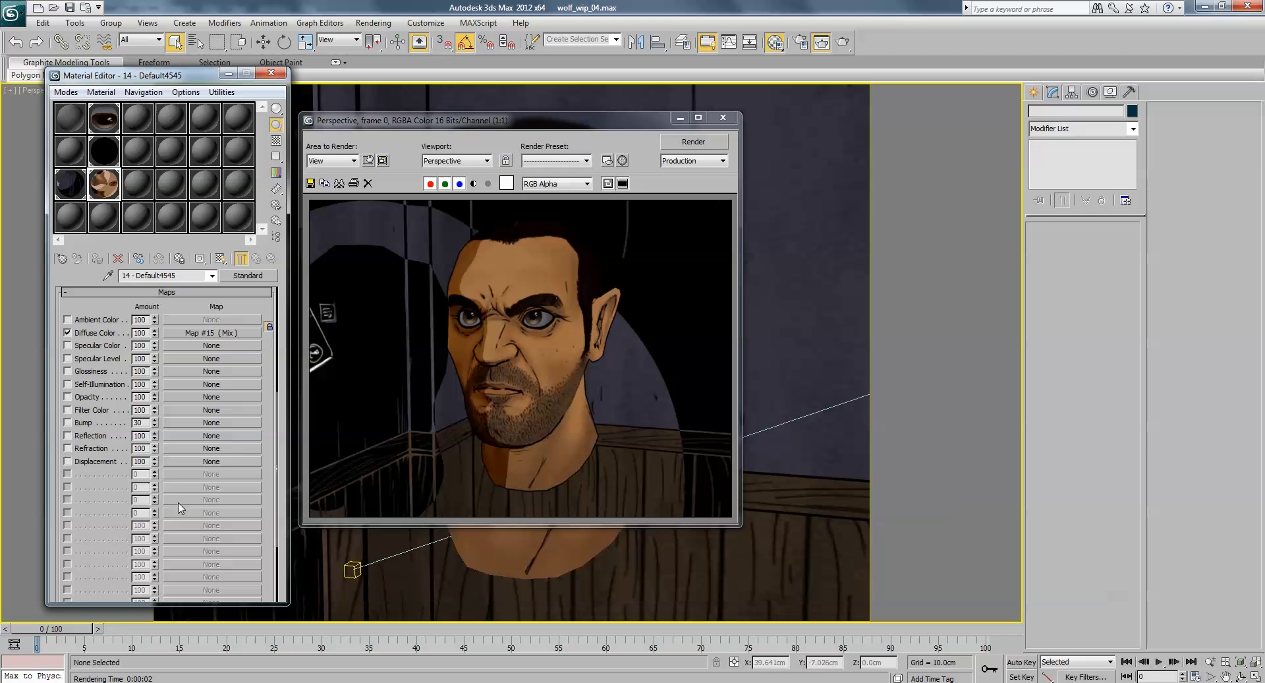
{"action": "left_click", "coordinate": [179, 424]}
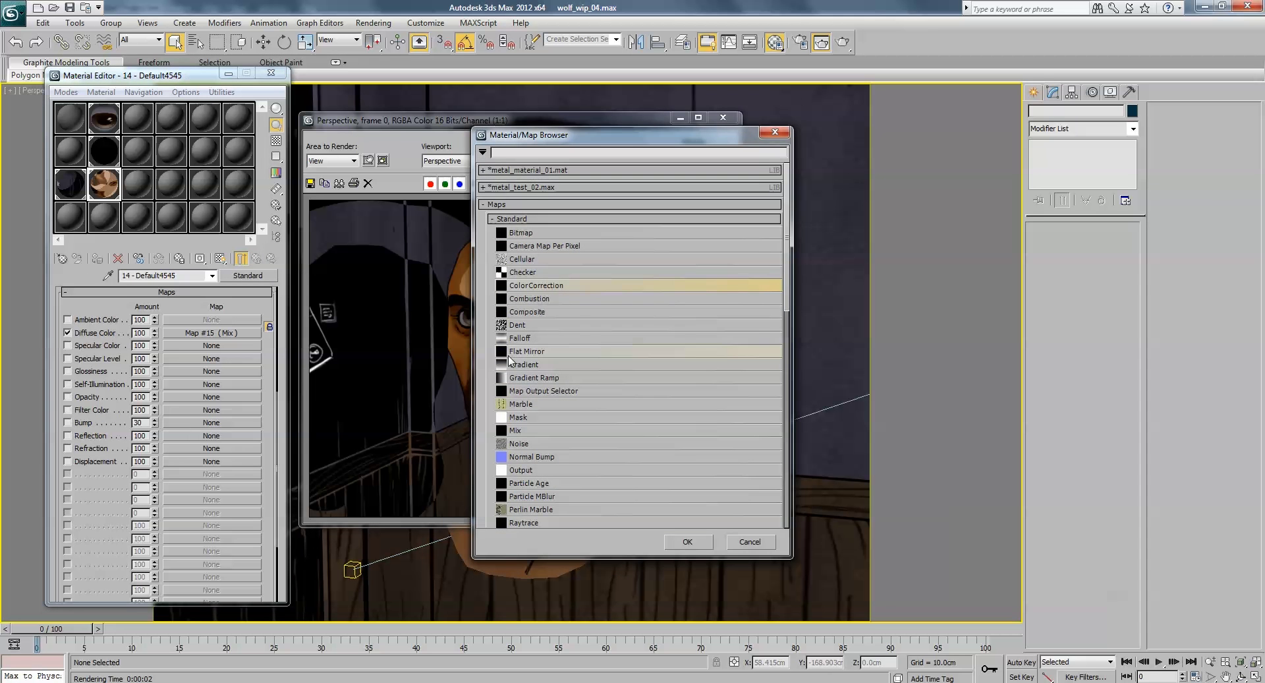
{"action": "double_click", "coordinate": [520, 457]}
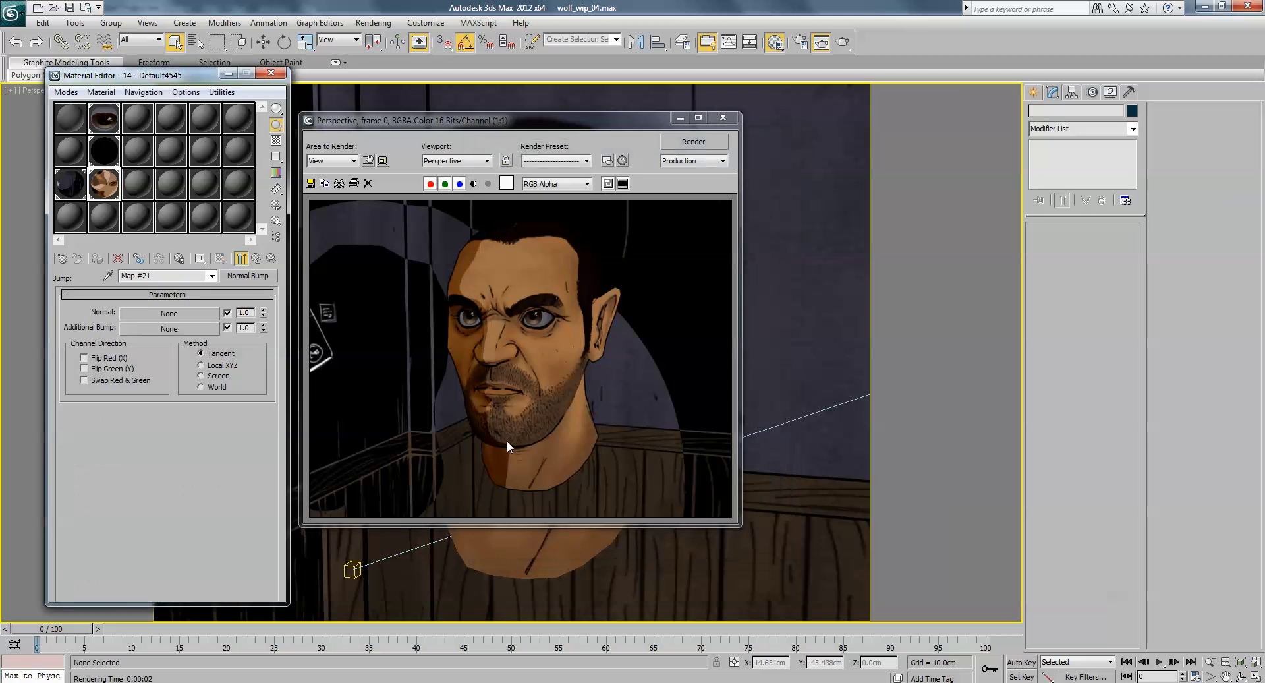
Load 05_oilrush_ocean_waves_normal1.jpg as the bitmap of the bump map's Normal channel and render the view
{"action": "left_click", "coordinate": [162, 313]}
{"action": "double_click", "coordinate": [520, 233]}
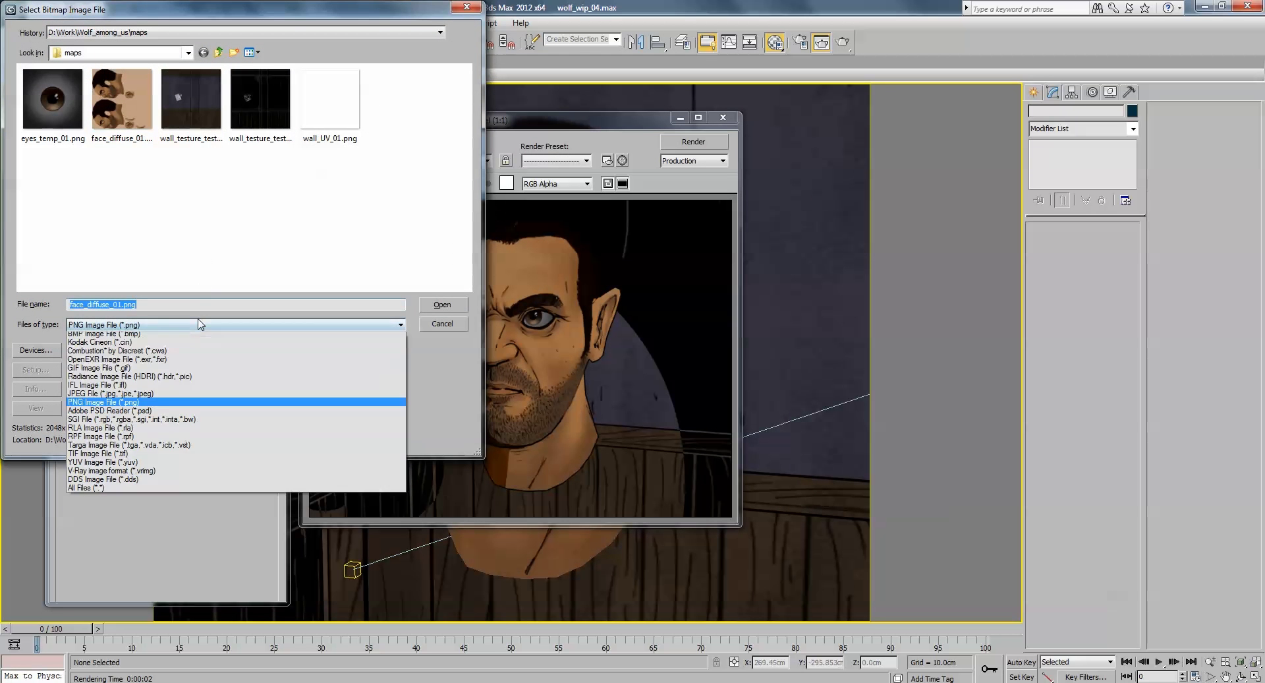
{"action": "left_click", "coordinate": [84, 336]}
{"action": "left_click", "coordinate": [53, 99]}
{"action": "left_click", "coordinate": [442, 305]}
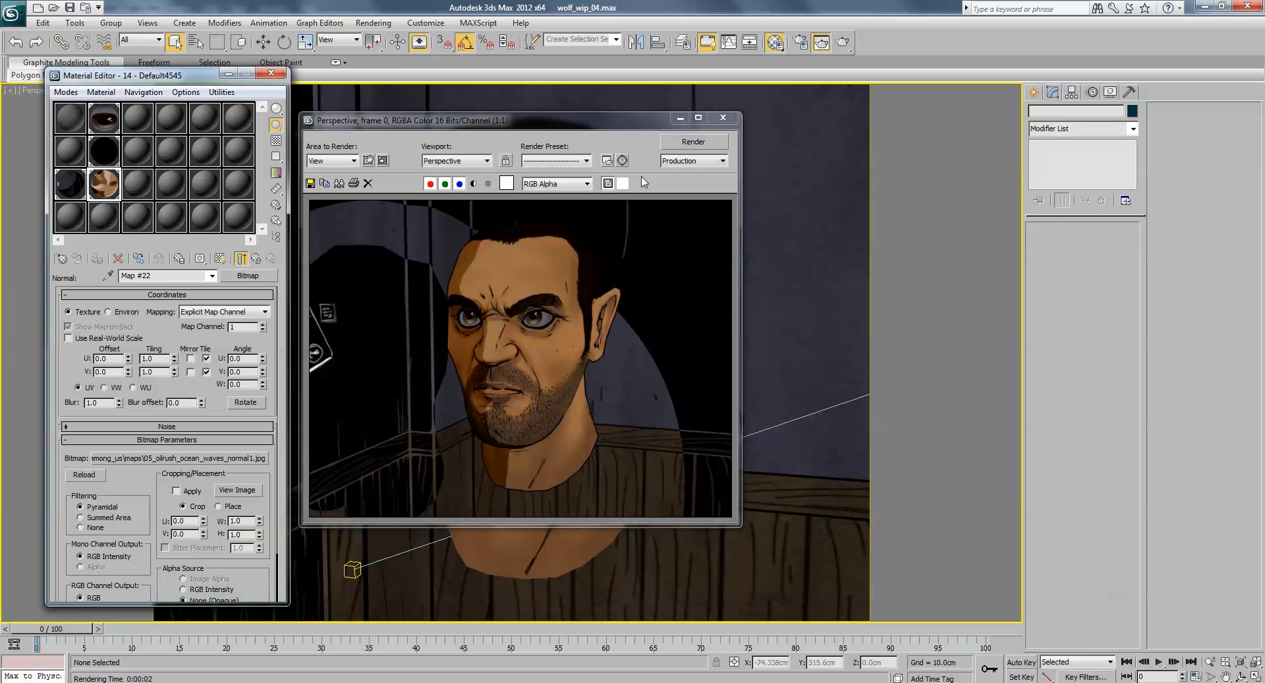
{"action": "left_click", "coordinate": [690, 143]}
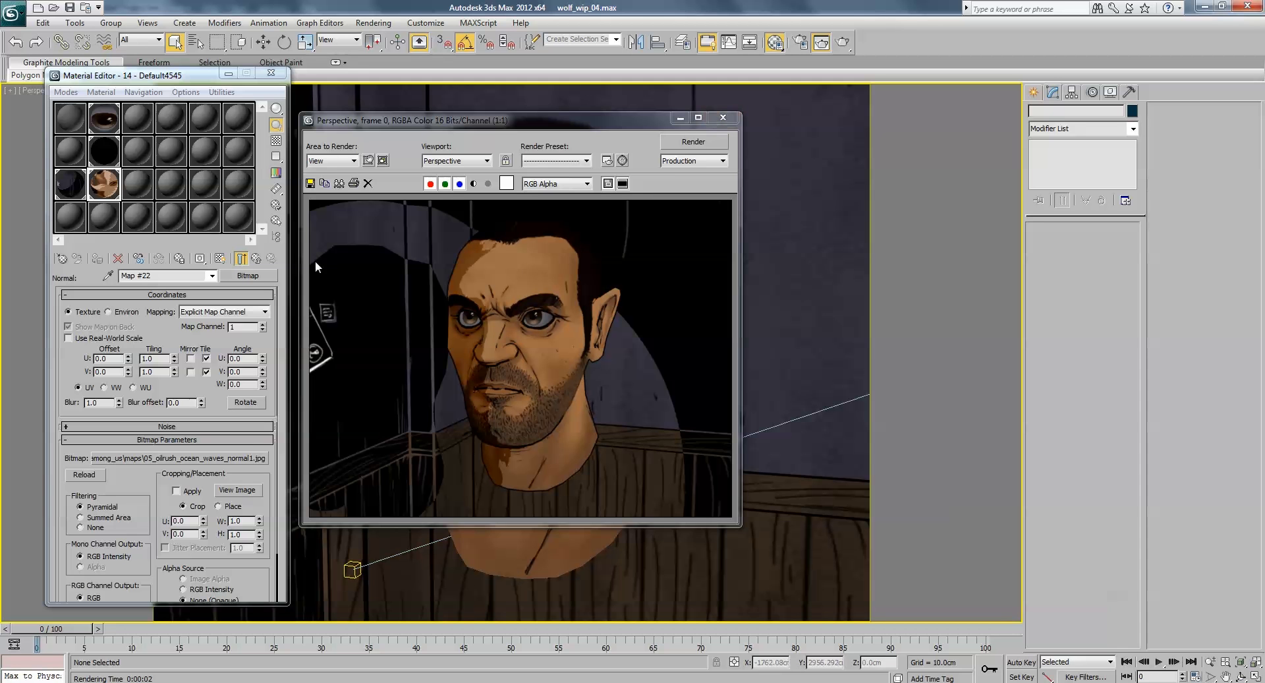
Set the head material's bump amount to 10 and render the Perspective view again
{"action": "left_click", "coordinate": [259, 257]}
{"action": "left_click", "coordinate": [258, 257]}
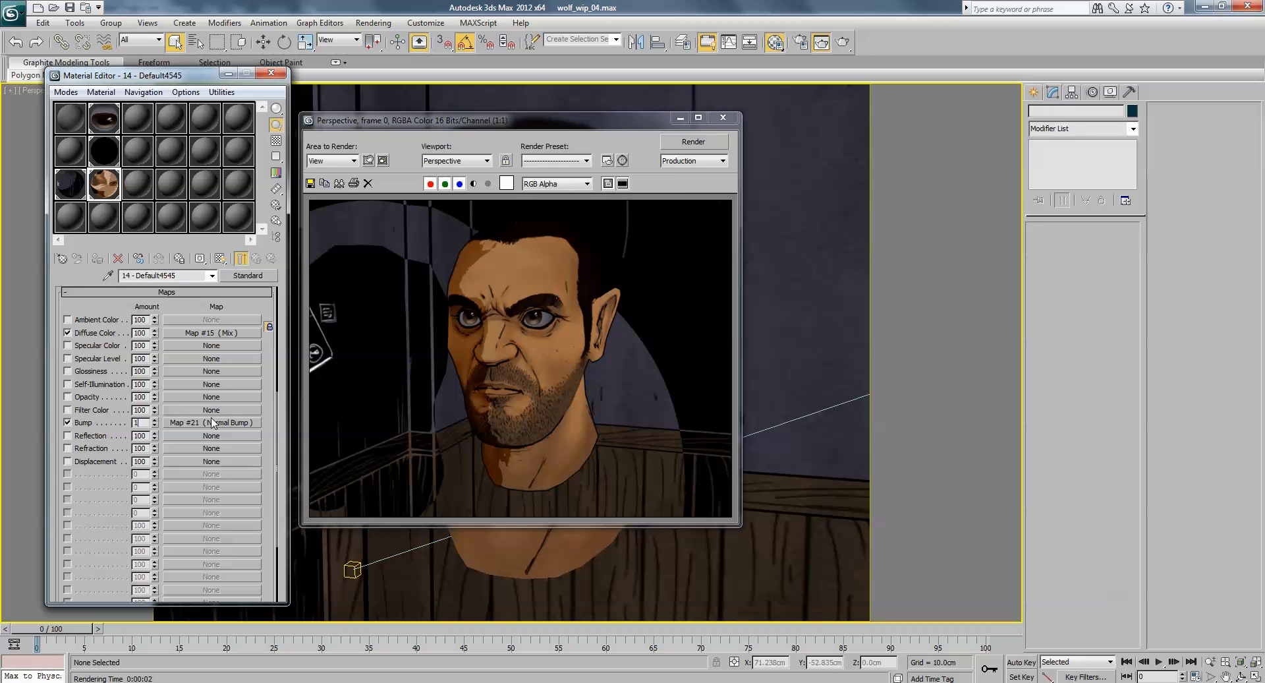
{"action": "key", "text": "Return"}
{"action": "left_click", "coordinate": [67, 332]}
{"action": "left_click", "coordinate": [693, 141]}
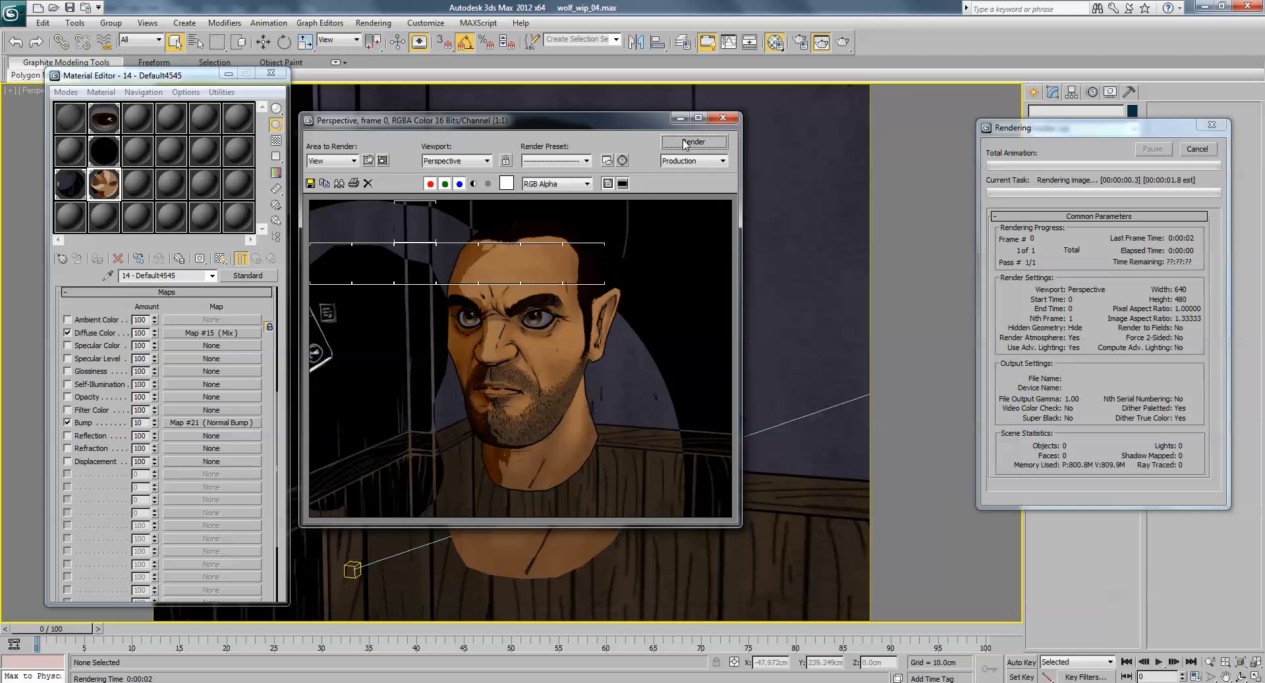
Render a close-up of the forehead and eyes to check the distorted shadow edge
{"action": "left_click", "coordinate": [723, 118]}
{"action": "scroll", "coordinate": [533, 359], "scroll_direction": "up", "scroll_amount": 6}
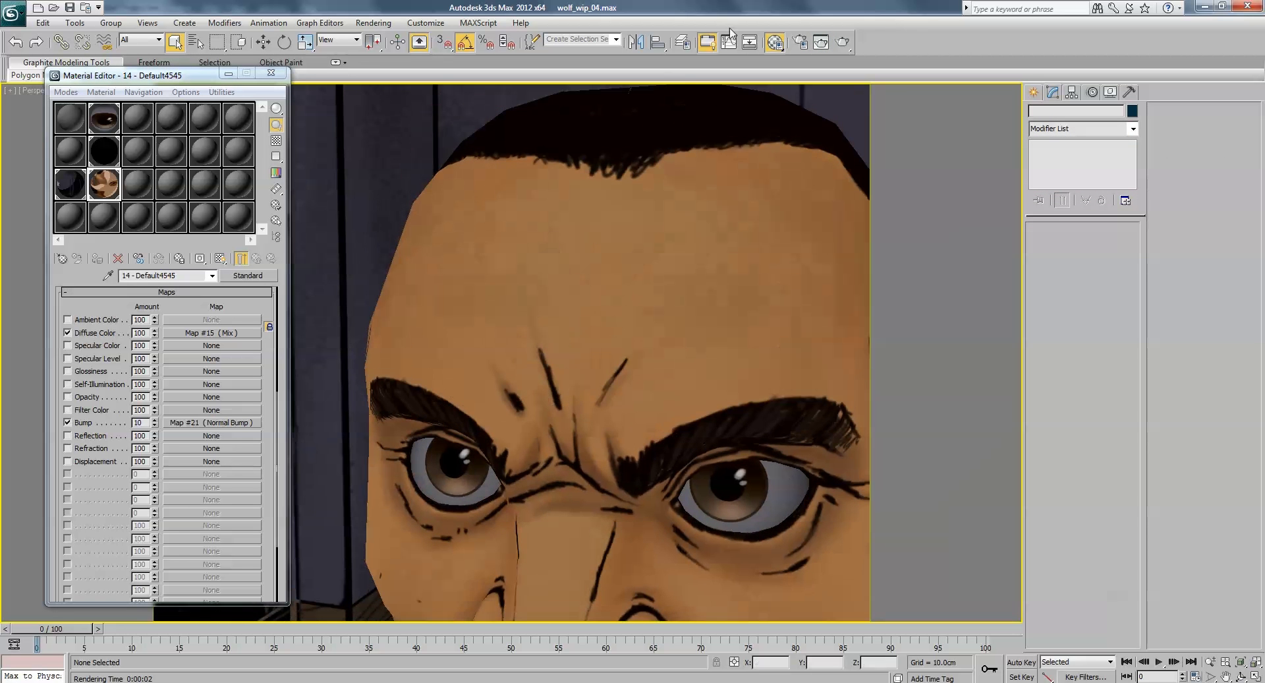
{"action": "left_click", "coordinate": [843, 44]}
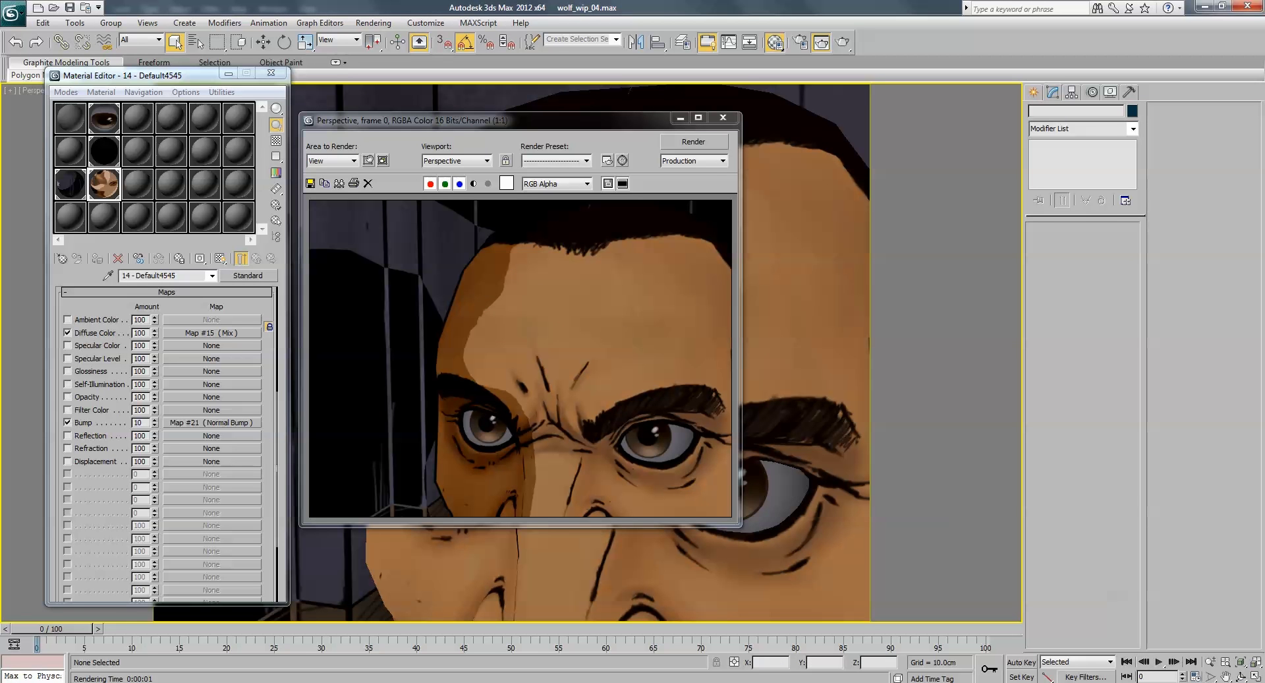
Switch to the wolf_wip_03 scene and examine the outlines around the face in its enlarged render
{"action": "left_click", "coordinate": [1149, 678]}
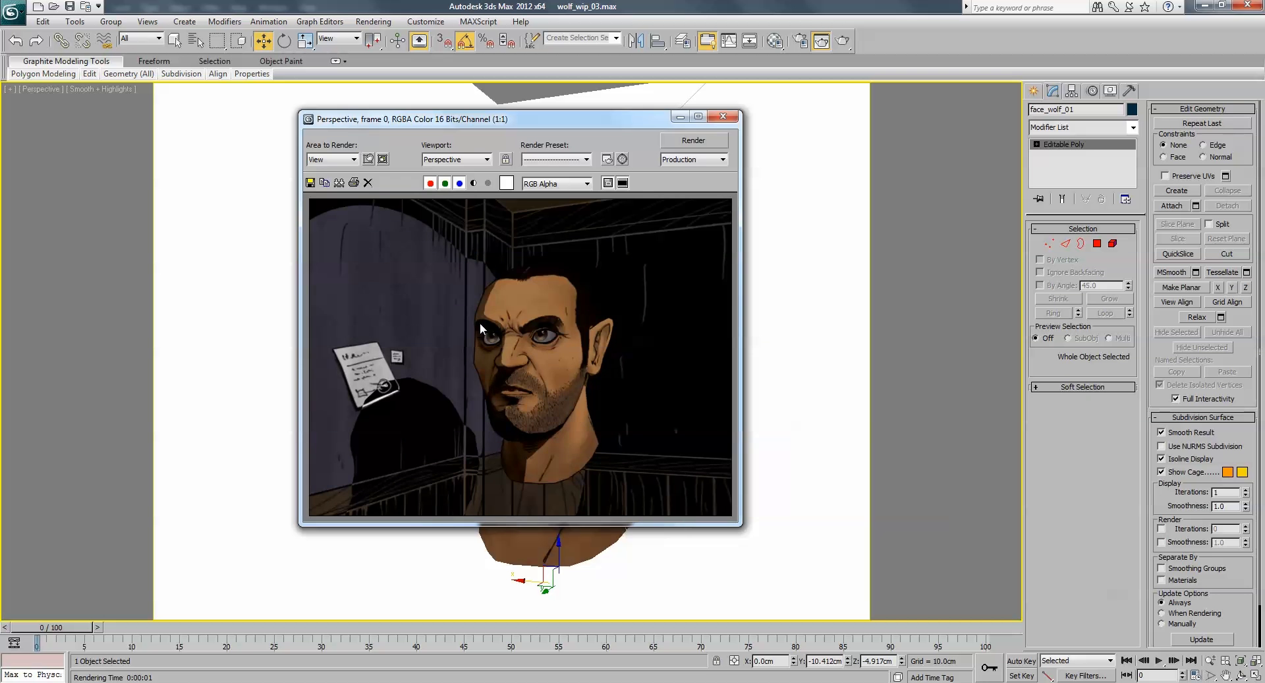
{"action": "scroll", "coordinate": [479, 322], "scroll_direction": "up", "scroll_amount": 1}
{"action": "middle_click_drag", "start_coordinate": [494, 404], "coordinate": [457, 246]}
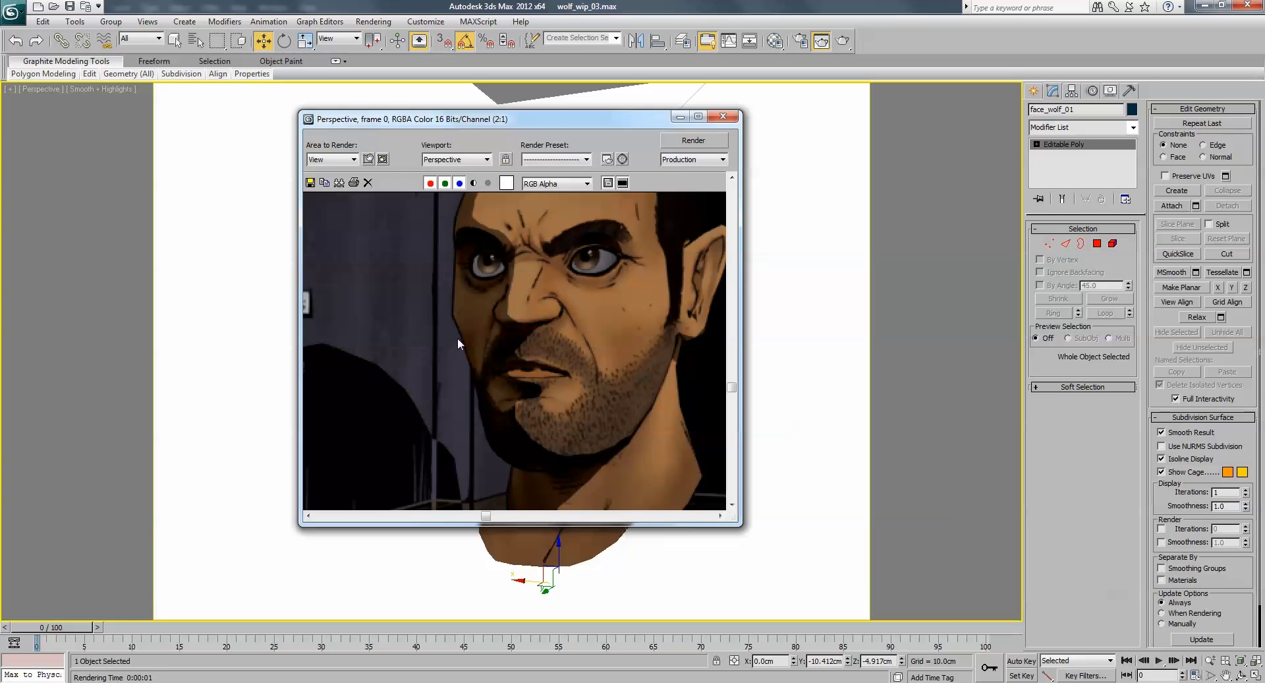
{"action": "middle_click_drag", "start_coordinate": [461, 318], "coordinate": [509, 354]}
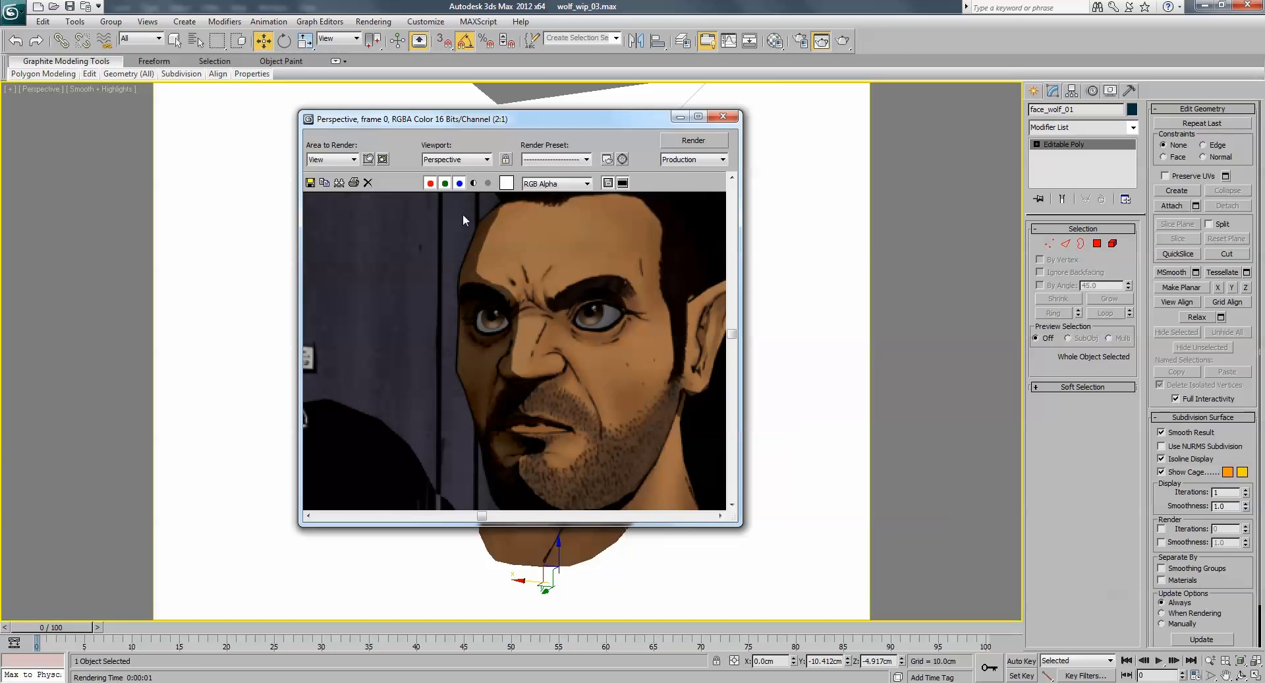
{"action": "left_click", "coordinate": [723, 116]}
Isolate the head together with both eyes and select the head mesh face_wolf_01
{"action": "key", "text": "alt+q"}
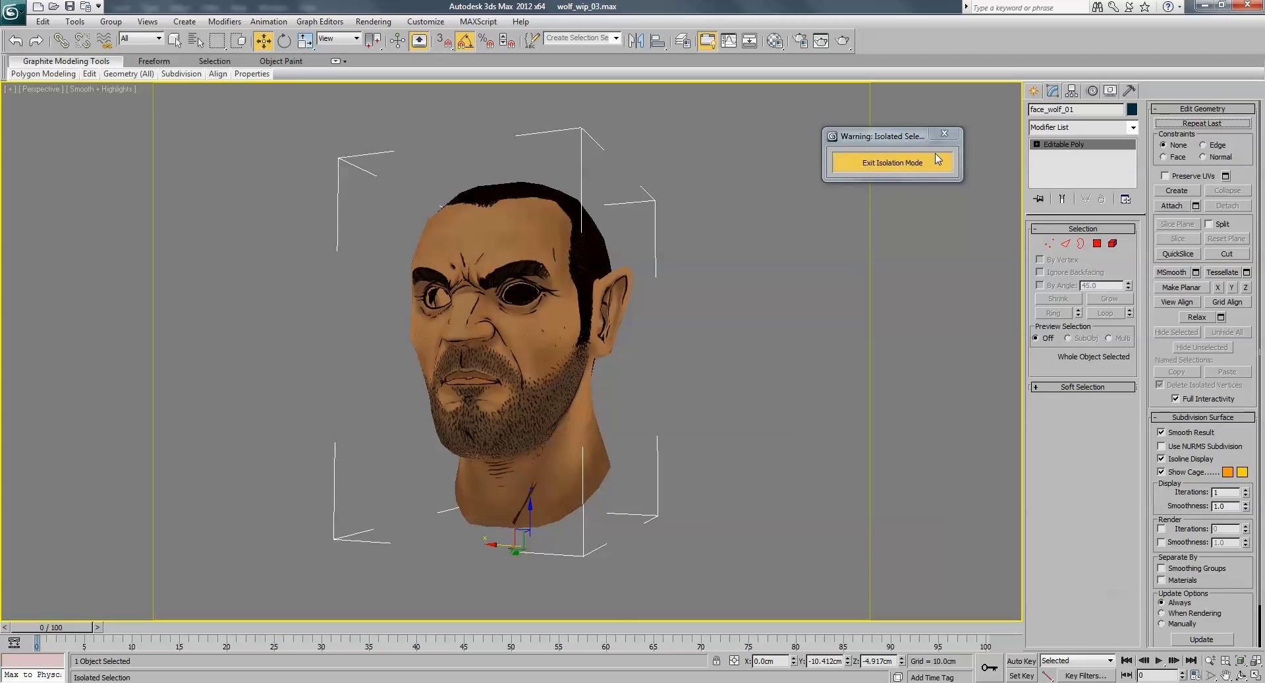
{"action": "left_click", "coordinate": [926, 160]}
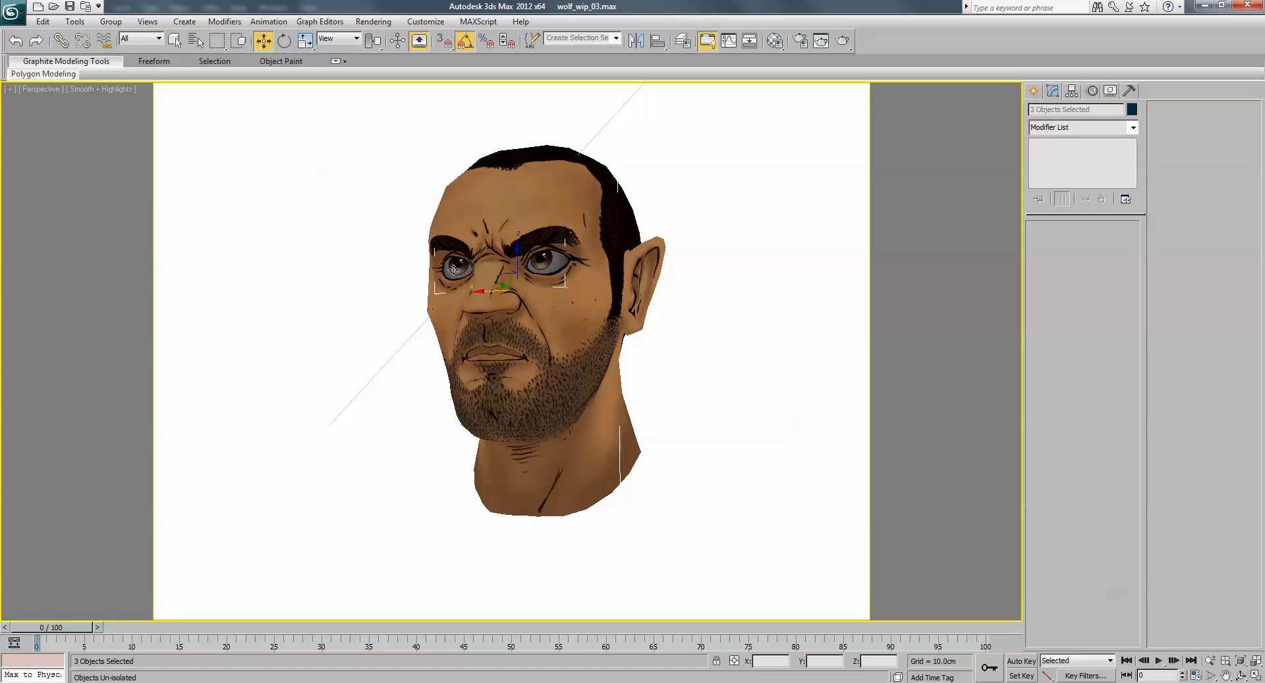
{"action": "key", "text": "alt+q"}
{"action": "middle_click_drag", "start_coordinate": [605, 288], "coordinate": [549, 271], "text": "alt"}
{"action": "left_click", "coordinate": [529, 235]}
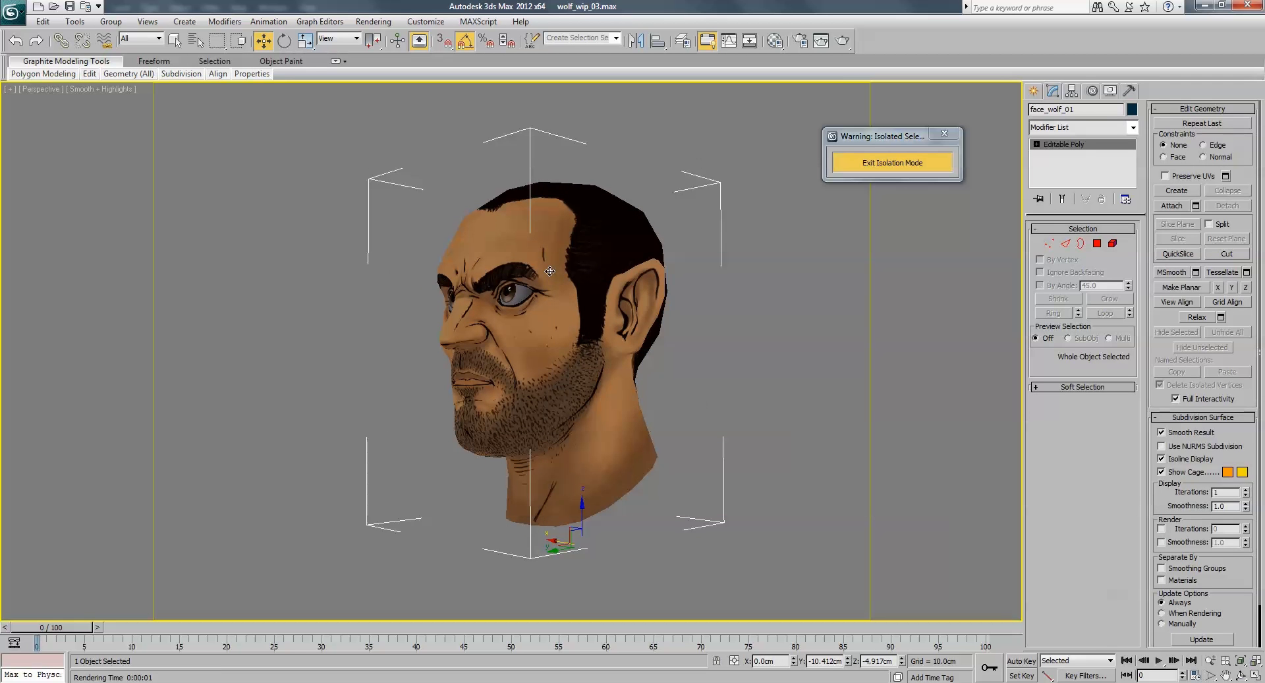
Clone the head in place as face_wolf_003 and assign the black 08 - Default material to the clone
{"action": "key", "text": "ctrl+v"}
{"action": "left_click", "coordinate": [605, 401]}
{"action": "mouse_move", "coordinate": [553, 545]}
{"action": "left_mouse_down"}
{"action": "mouse_move", "coordinate": [536, 548]}
{"action": "mouse_move", "coordinate": [562, 547]}
{"action": "left_mouse_up"}
{"action": "left_click", "coordinate": [775, 41]}
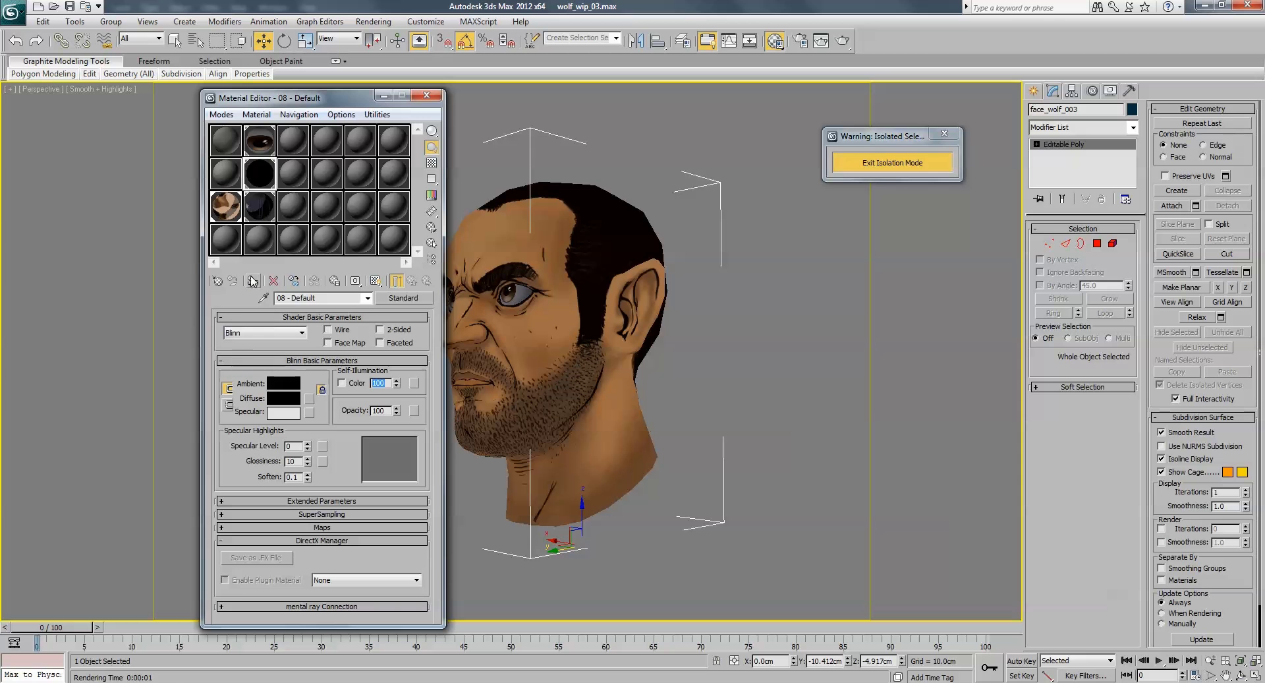
{"action": "left_click", "coordinate": [426, 95]}
{"action": "middle_click_drag", "start_coordinate": [461, 329], "coordinate": [495, 461], "text": "alt"}
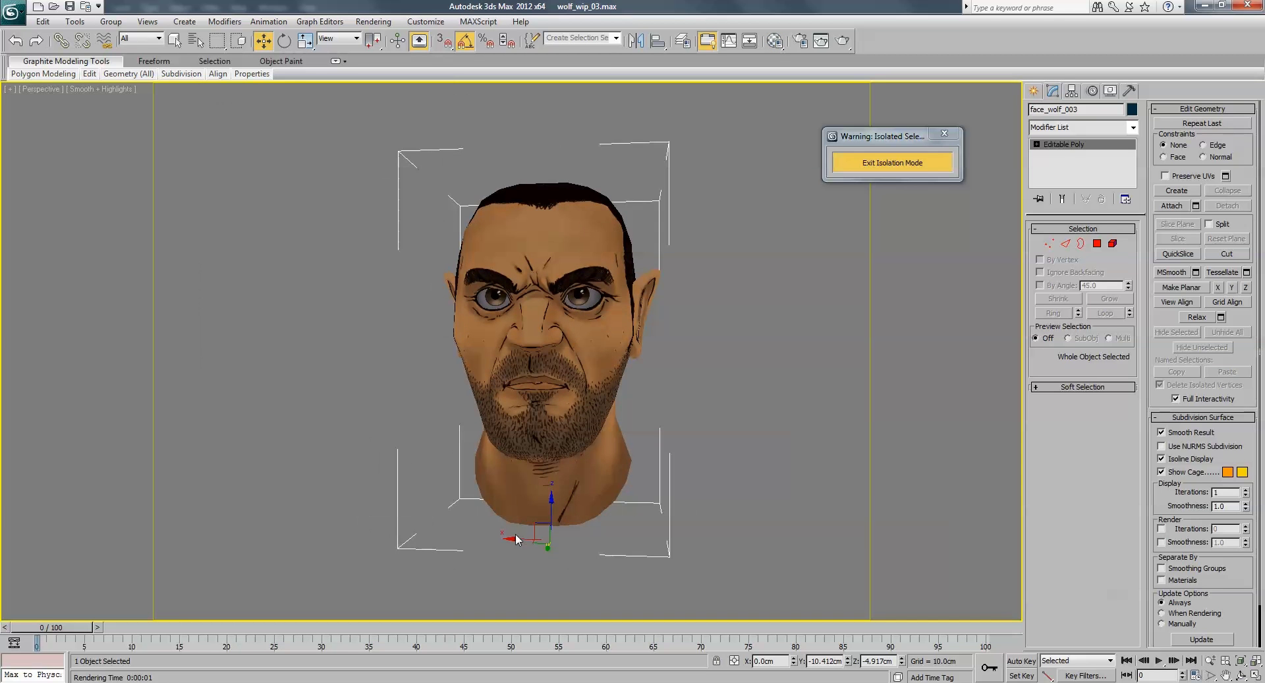
{"action": "mouse_move", "coordinate": [516, 536]}
{"action": "left_mouse_down", "text": "shift"}
{"action": "mouse_move", "coordinate": [358, 531]}
{"action": "mouse_move", "coordinate": [513, 512]}
{"action": "mouse_move", "coordinate": [497, 496]}
{"action": "mouse_move", "coordinate": [547, 509]}
{"action": "mouse_move", "coordinate": [497, 497]}
{"action": "left_mouse_up", "text": "shift"}
{"action": "key", "text": "ctrl+z"}
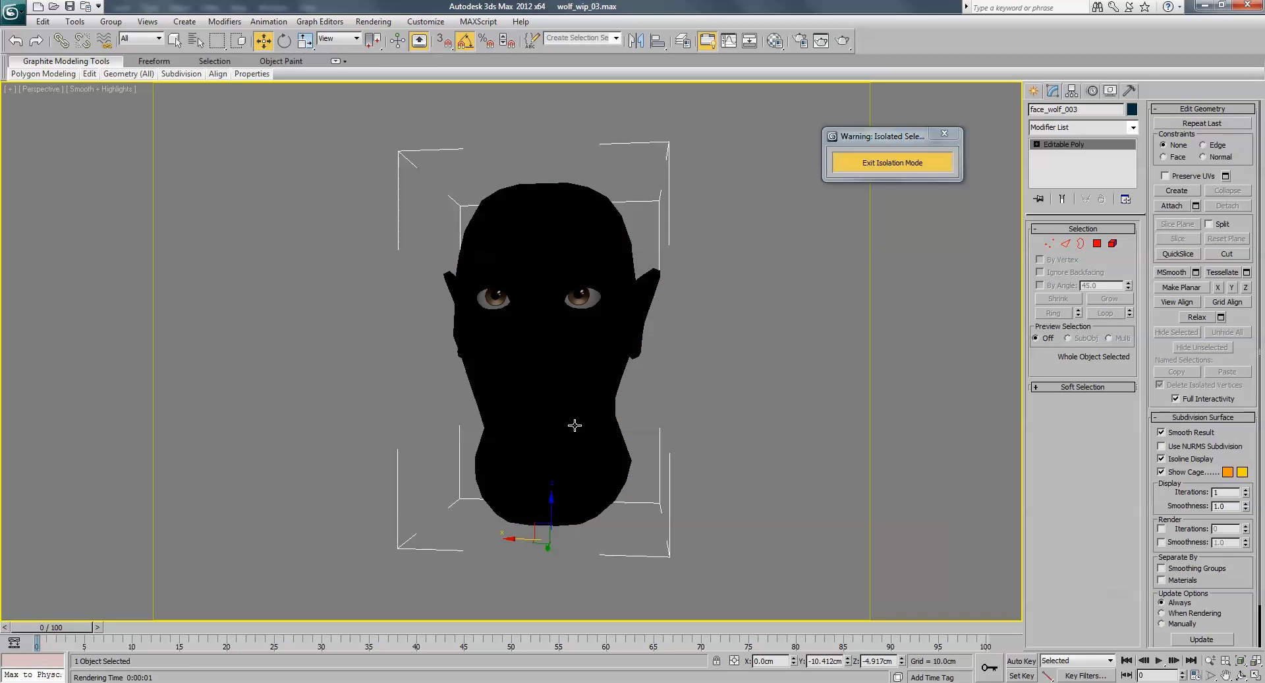
Turn on Backface Cull in the object properties of the black head copy
{"action": "middle_click_drag", "start_coordinate": [574, 425], "coordinate": [599, 335], "text": "alt"}
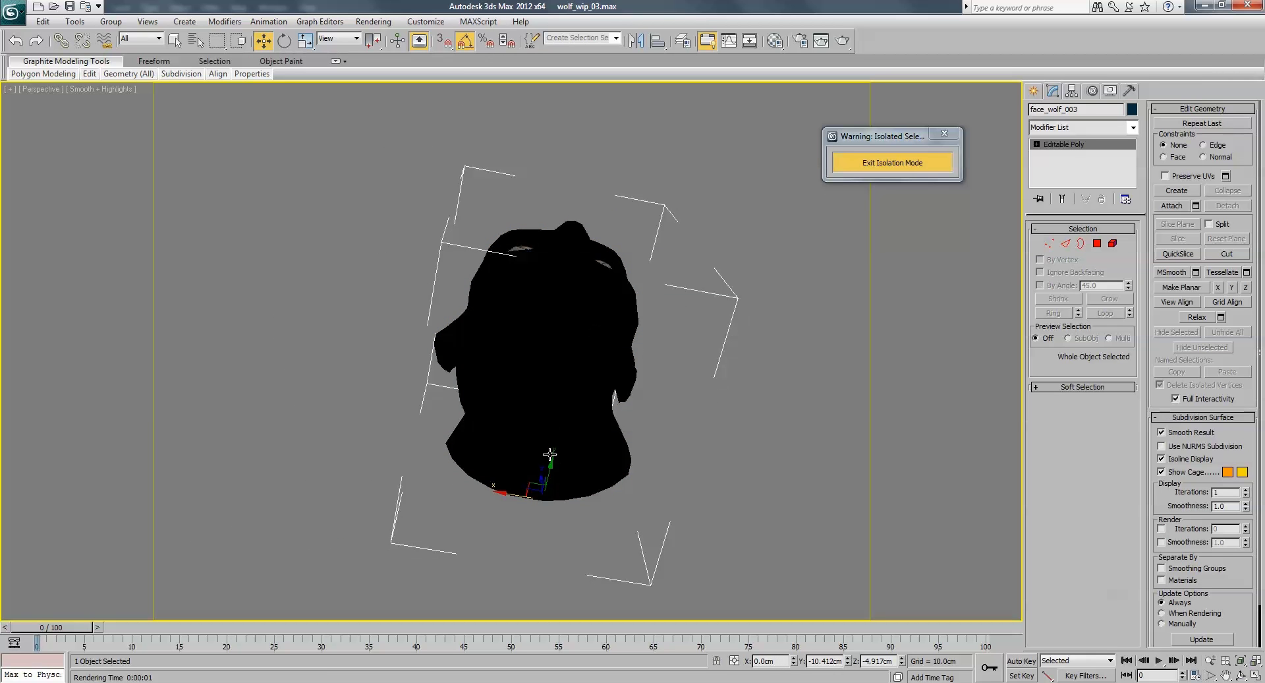
{"action": "middle_click_drag", "start_coordinate": [525, 455], "coordinate": [608, 472], "text": "alt"}
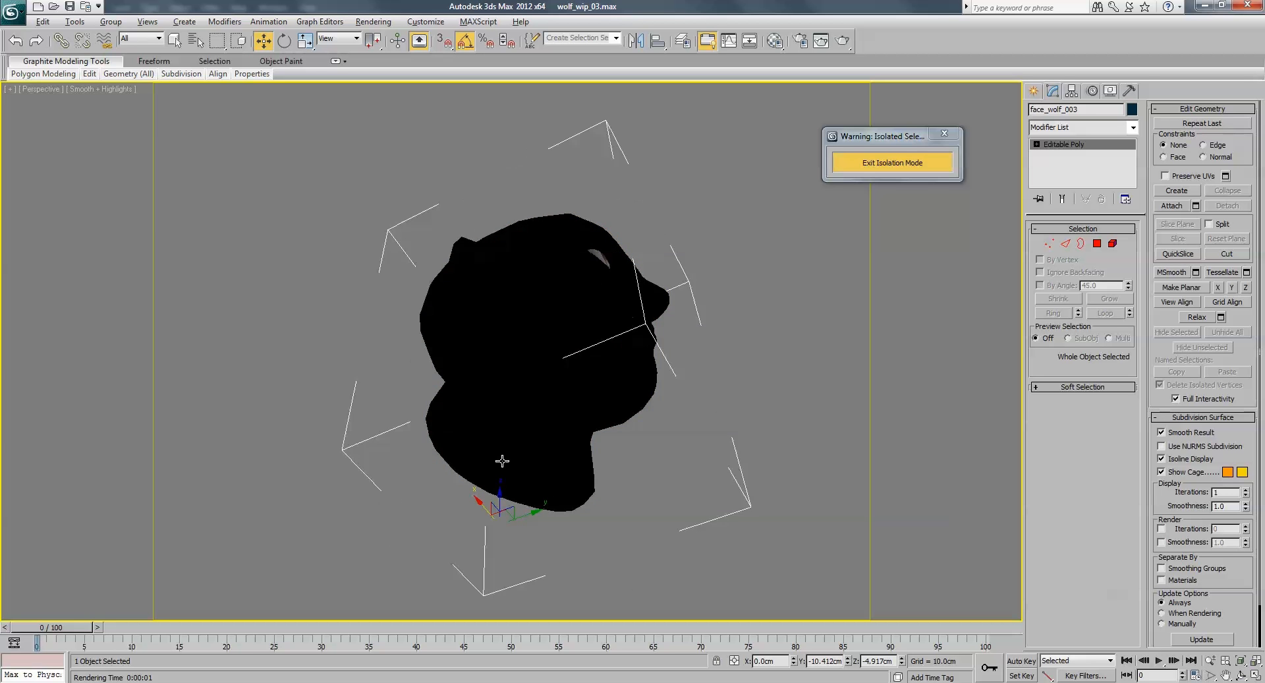
{"action": "middle_click_drag", "start_coordinate": [525, 461], "coordinate": [516, 464], "text": "alt"}
{"action": "key", "text": "shift+y"}
{"action": "right_click", "coordinate": [523, 470]}
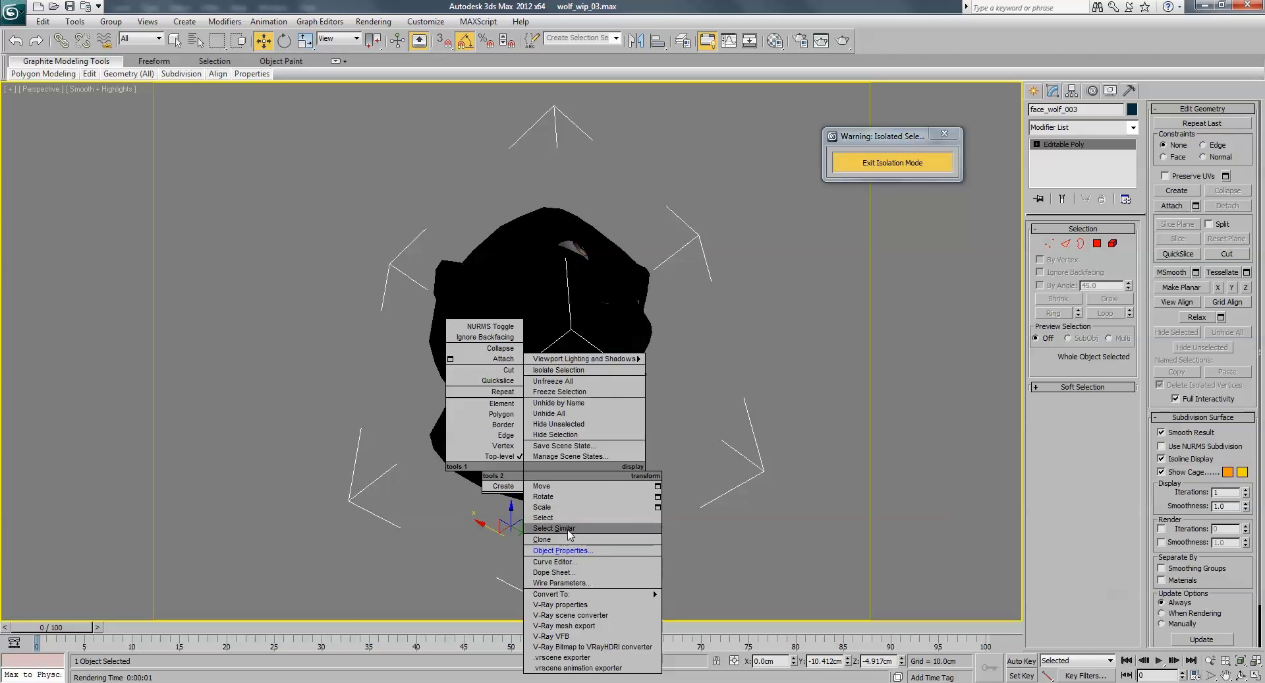
{"action": "left_click", "coordinate": [563, 551]}
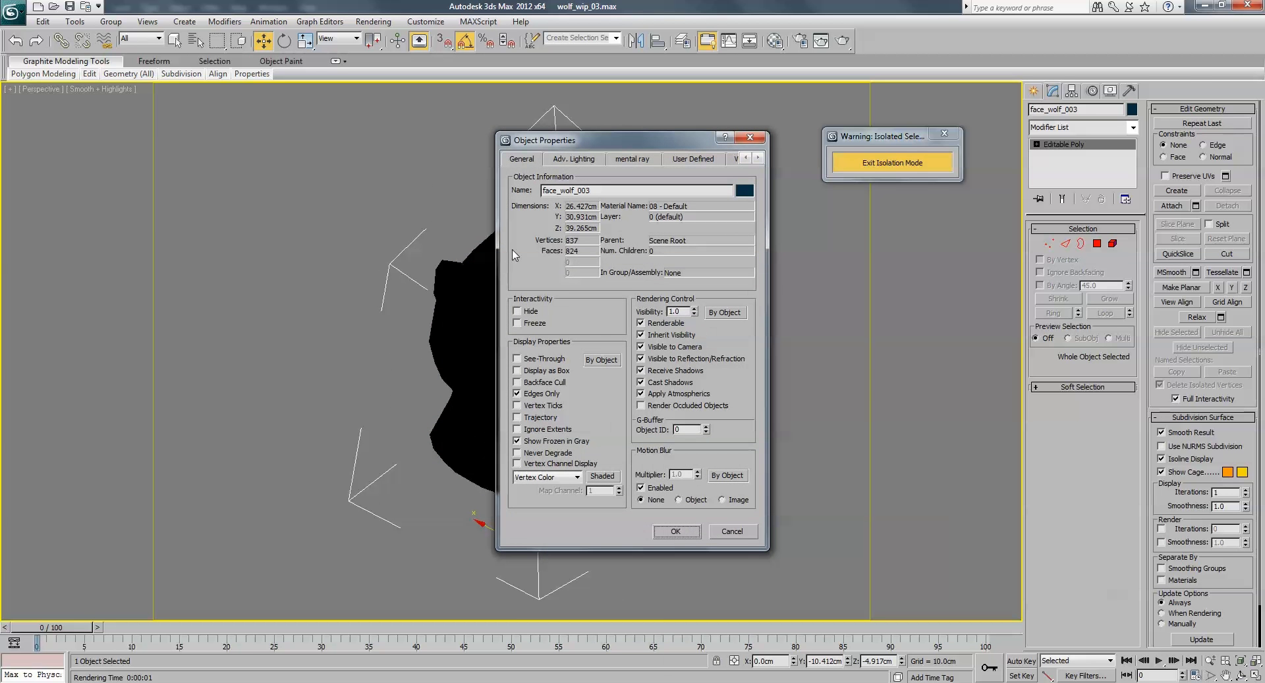
{"action": "left_click", "coordinate": [541, 386]}
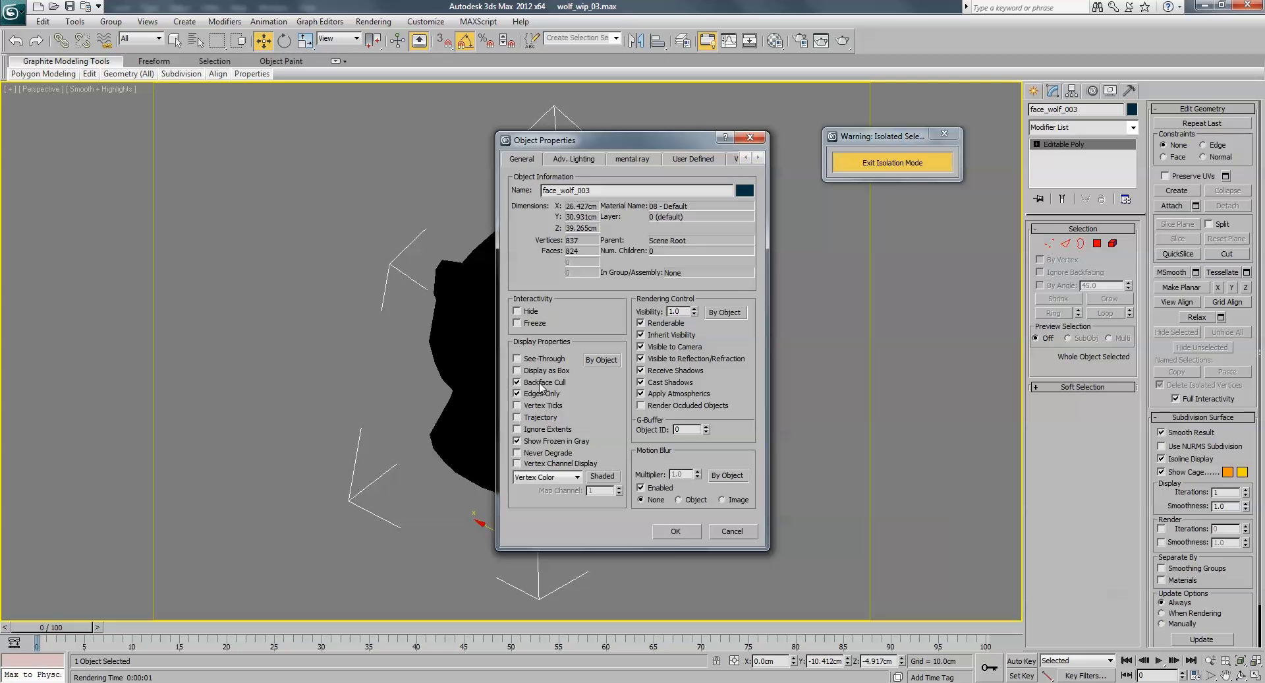
{"action": "left_click", "coordinate": [673, 531]}
Add a Normal modifier to the black head copy to flip its normals
{"action": "middle_click_drag", "start_coordinate": [659, 521], "coordinate": [569, 394], "text": "alt"}
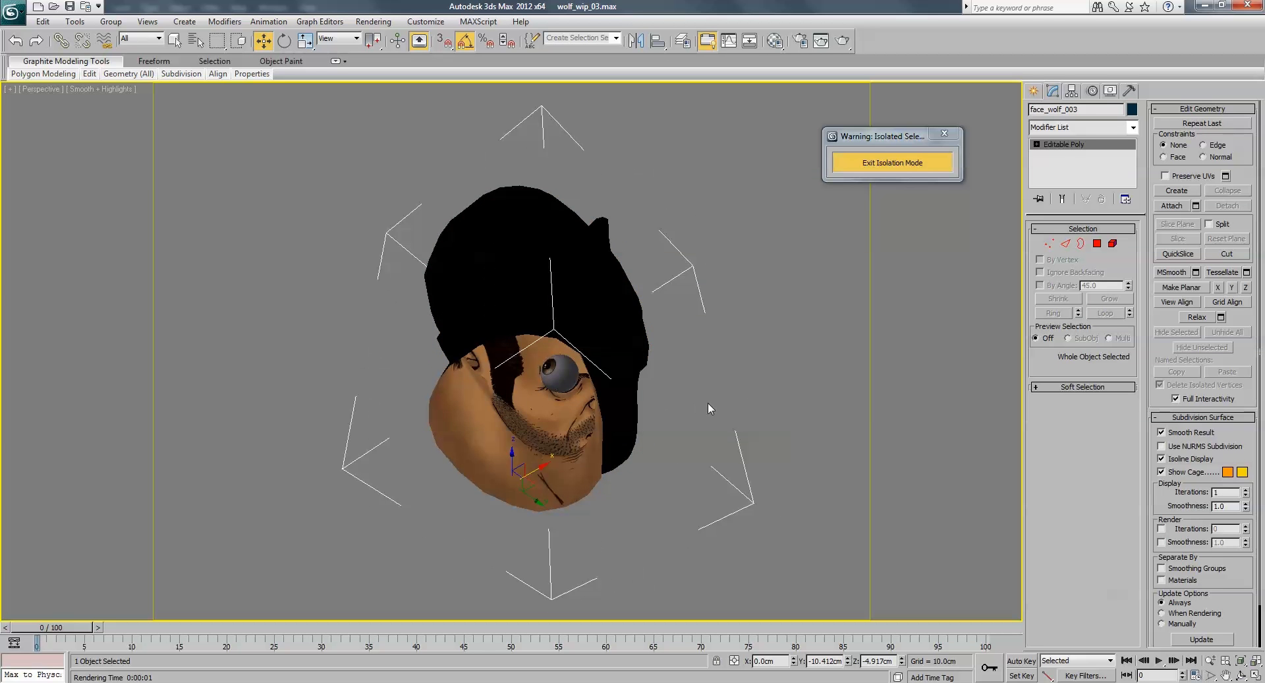
{"action": "middle_click_drag", "start_coordinate": [708, 407], "coordinate": [932, 260], "text": "alt"}
{"action": "left_click", "coordinate": [1133, 127]}
{"action": "scroll", "coordinate": [1078, 462], "scroll_direction": "down", "scroll_amount": 6}
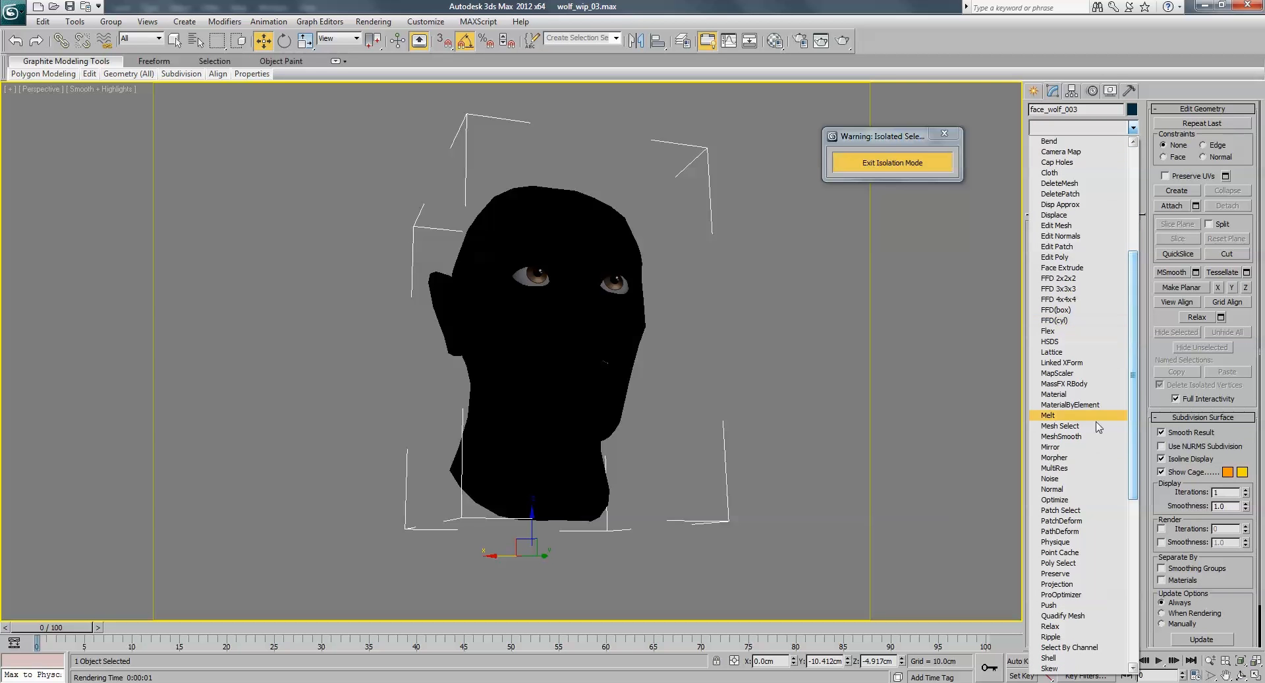
{"action": "left_click", "coordinate": [1053, 489]}
Add a Push modifier to the black head copy with a push value of -0.23 cm and check the outline from another angle
{"action": "middle_click_drag", "start_coordinate": [647, 370], "coordinate": [614, 360], "text": "alt"}
{"action": "left_click", "coordinate": [1135, 127]}
{"action": "left_click_drag", "start_coordinate": [1135, 170], "coordinate": [1138, 363]}
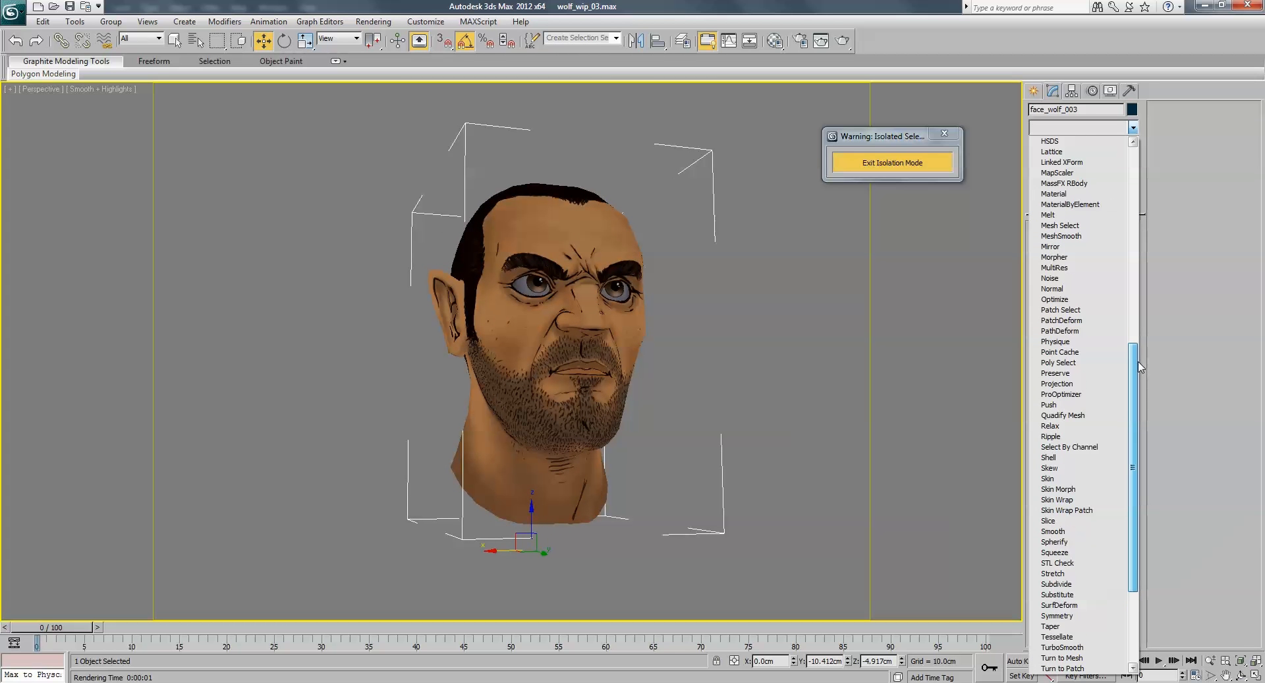
{"action": "left_click", "coordinate": [1054, 405]}
{"action": "mouse_move", "coordinate": [1129, 248]}
{"action": "left_mouse_down"}
{"action": "mouse_move", "coordinate": [1129, 277]}
{"action": "mouse_move", "coordinate": [1128, 260]}
{"action": "left_mouse_up"}
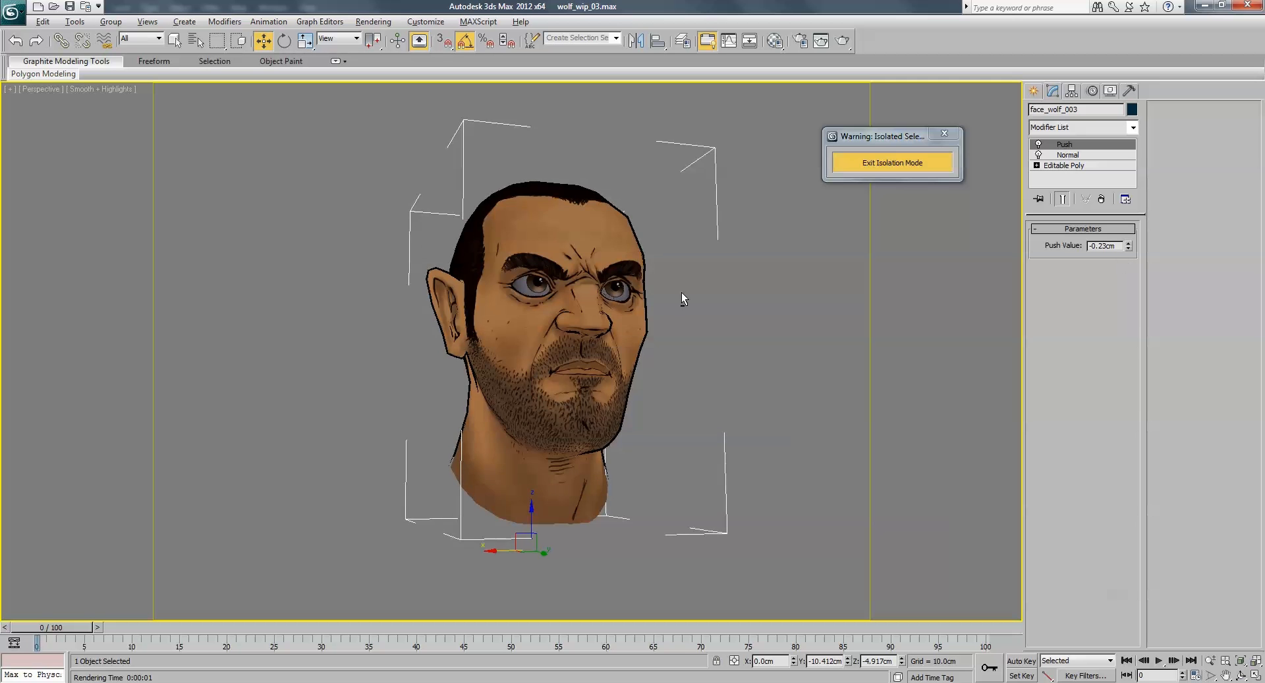
{"action": "middle_click_drag", "start_coordinate": [682, 294], "coordinate": [631, 310], "text": "alt"}
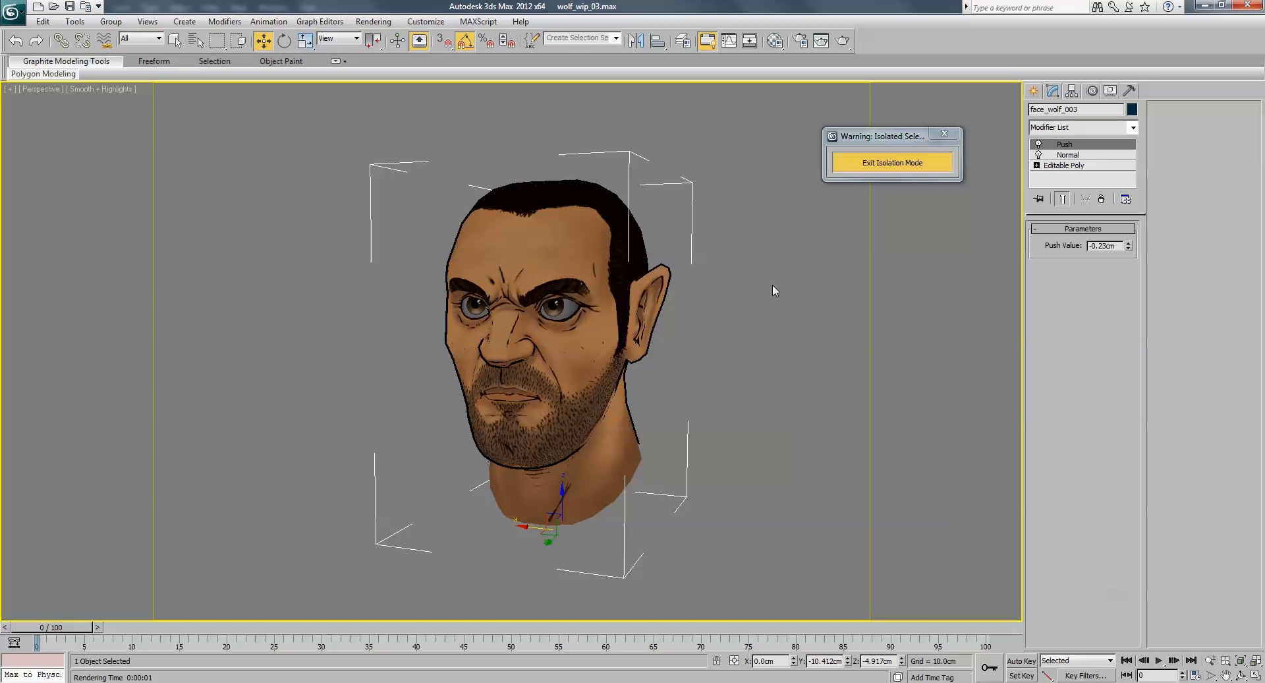